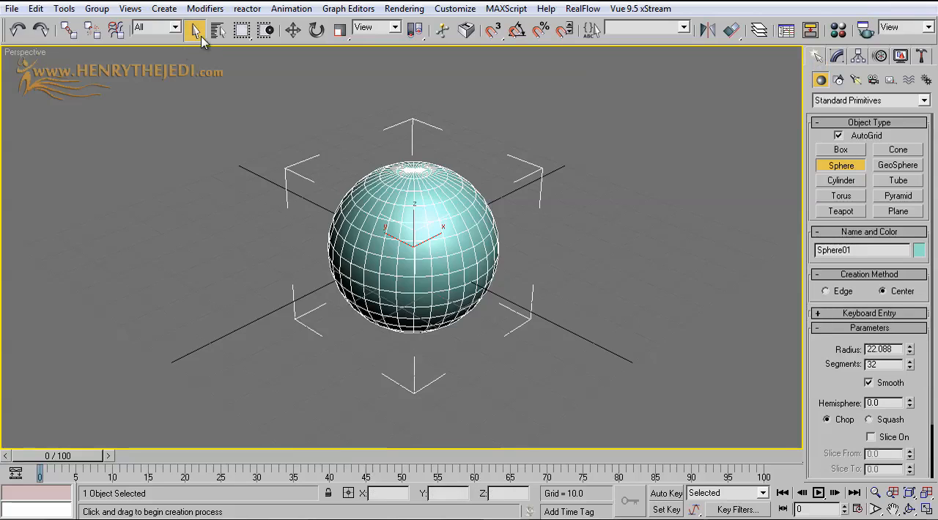
# Move the sphere to the world origin by setting its X and Y positions to 0
pyautogui.click(292, 29)
pyautogui.rightClick(414, 493)
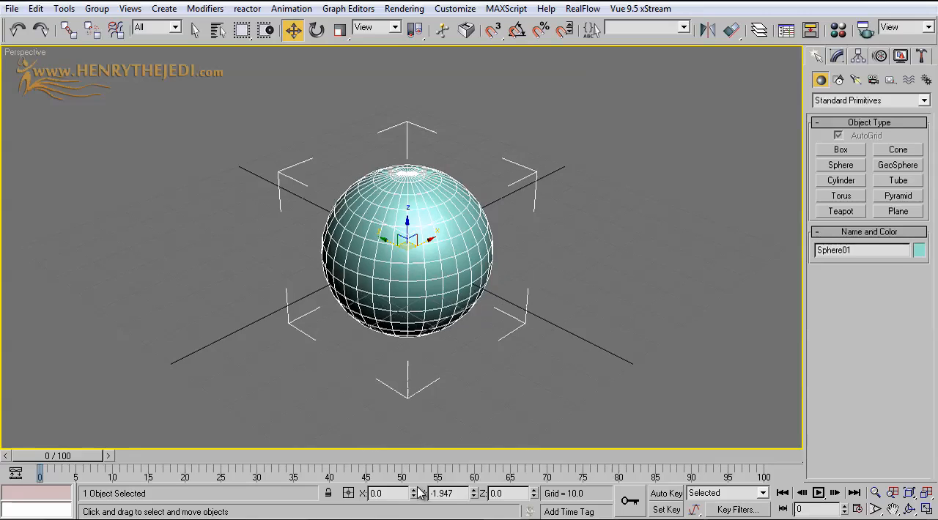
pyautogui.rightClick(473, 493)
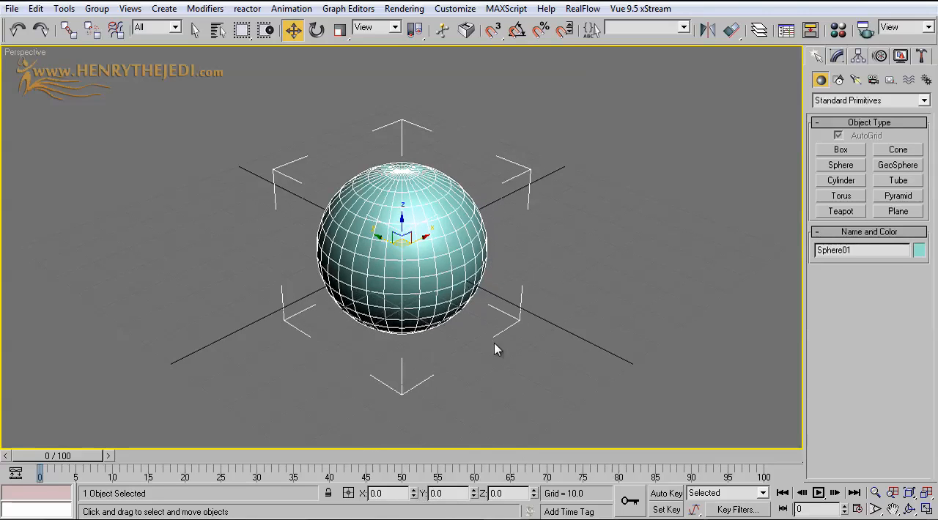
pyautogui.scroll(3, 488, 293)
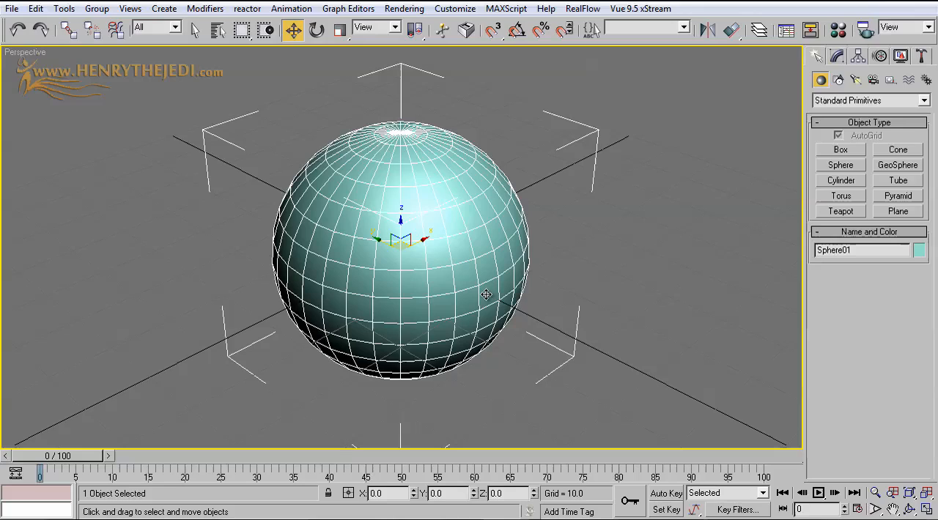
# Apply a Noise modifier to the sphere
pyautogui.click(837, 56)
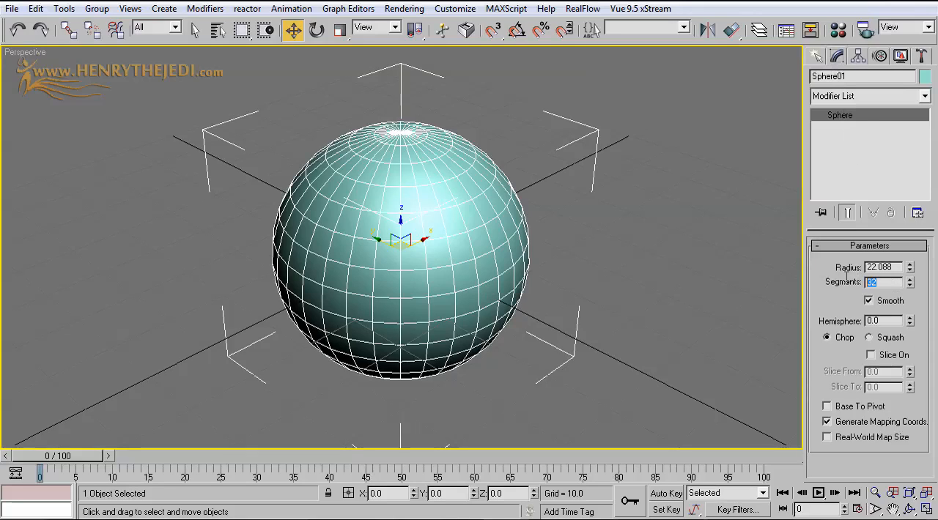
pyautogui.scroll(3, 504, 243)
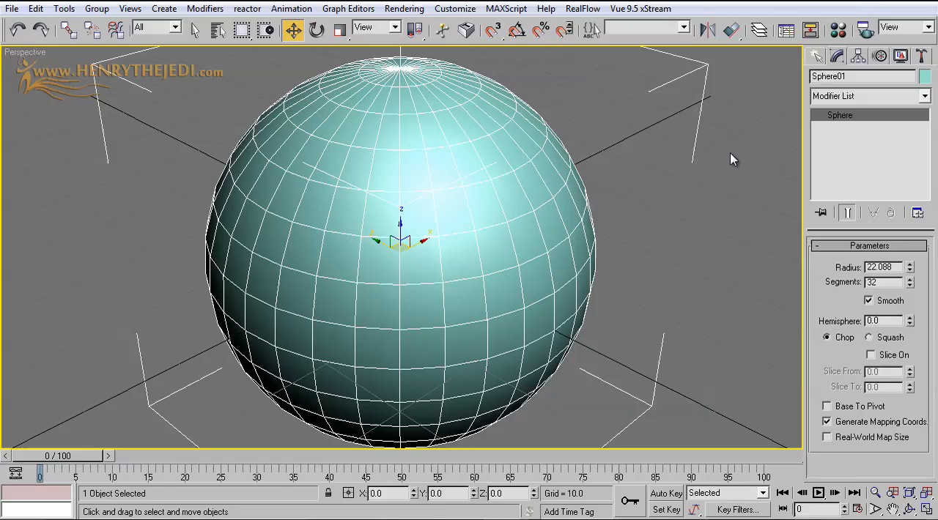
pyautogui.scroll(-4, 665, 183)
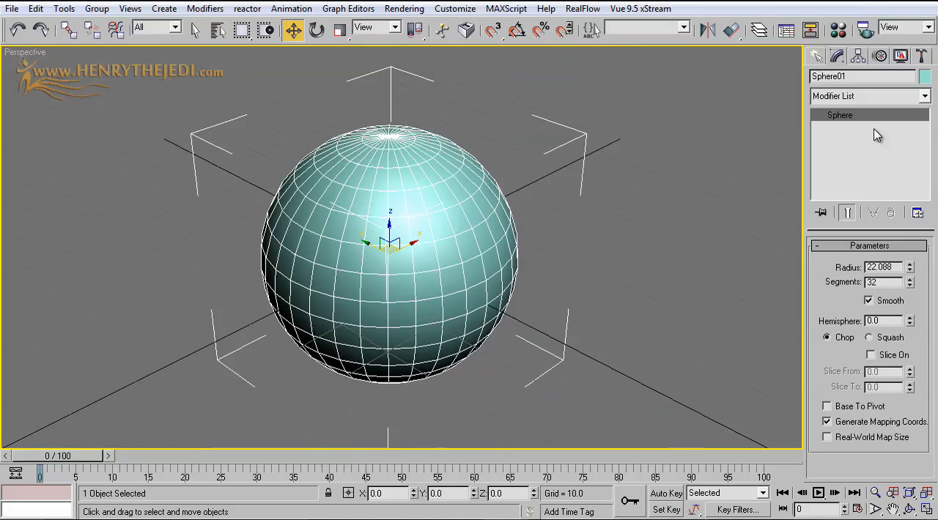
pyautogui.click(818, 57)
pyautogui.click(835, 57)
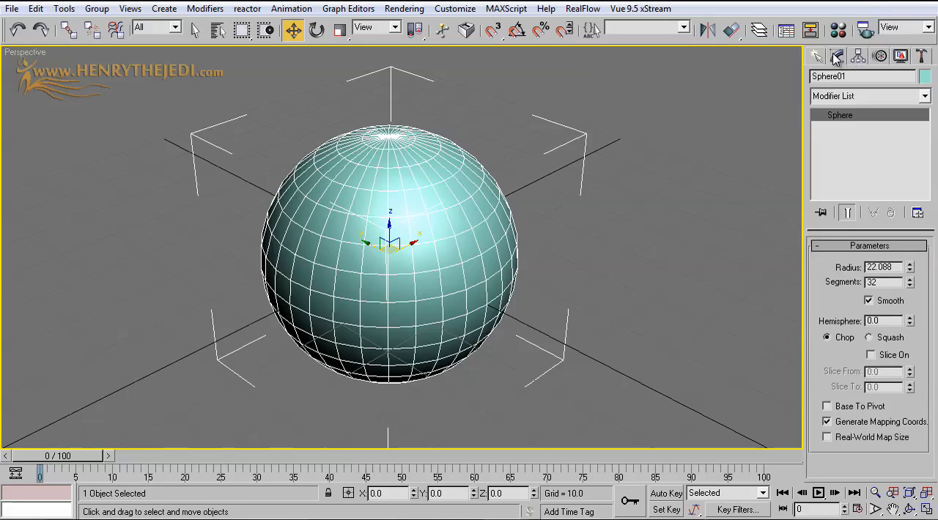
pyautogui.click(924, 96)
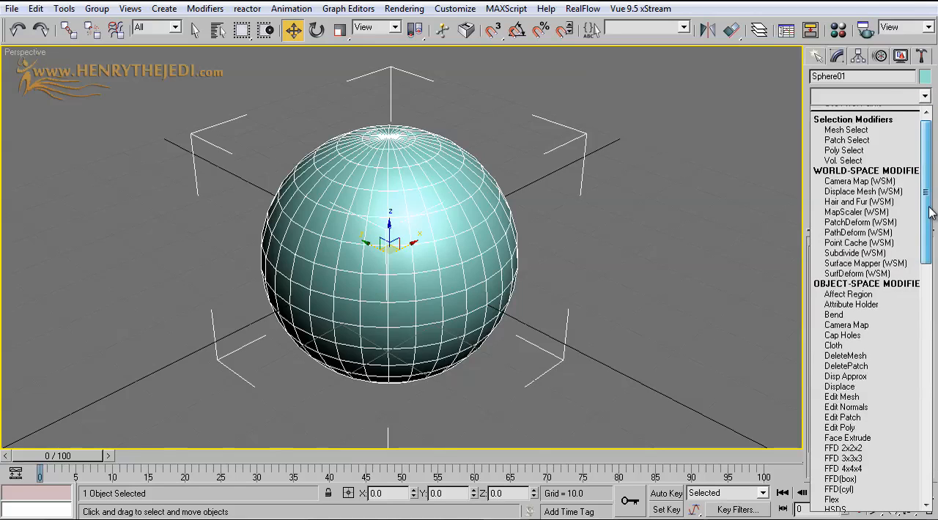
pyautogui.scroll(-12, 933, 183)
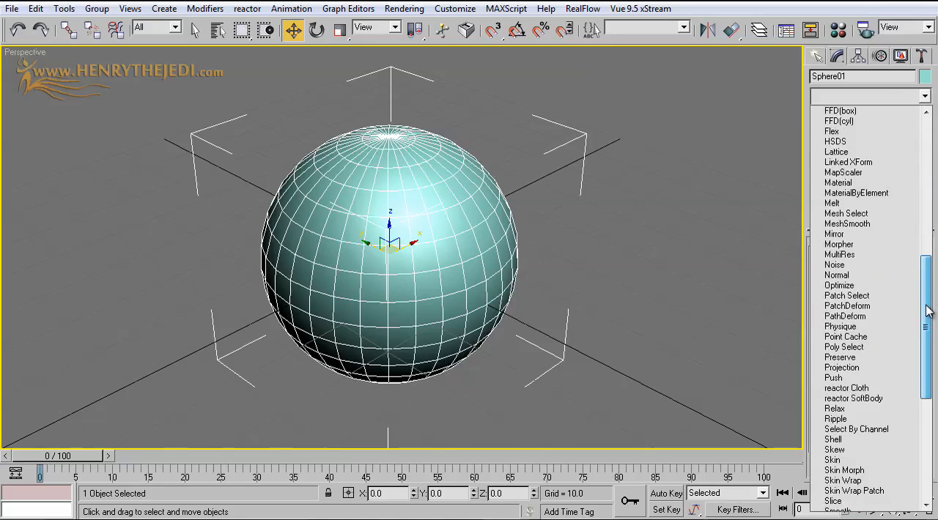
pyautogui.click(834, 265)
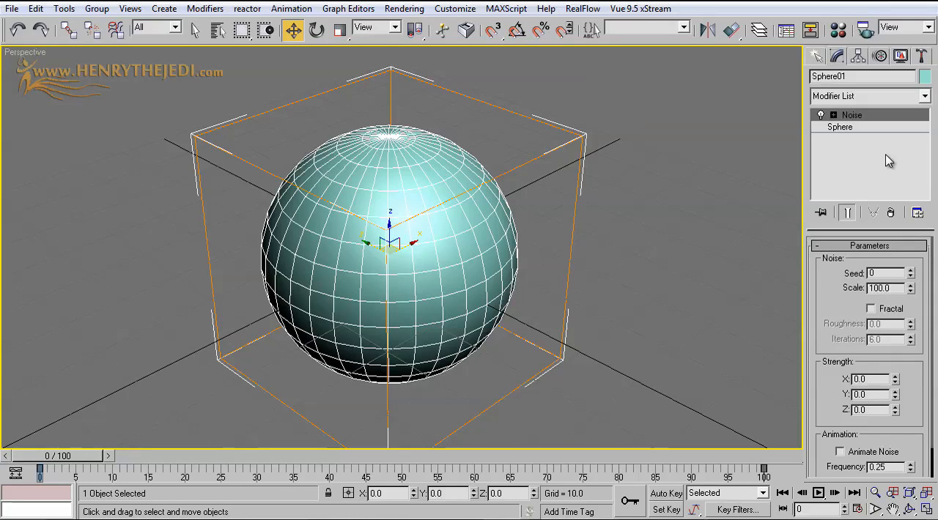
pyautogui.click(919, 98)
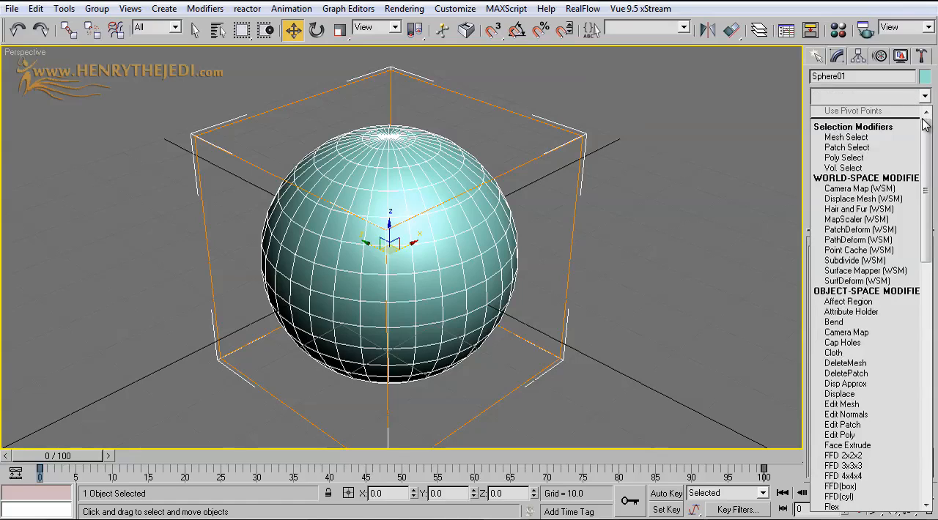
pyautogui.press('n')
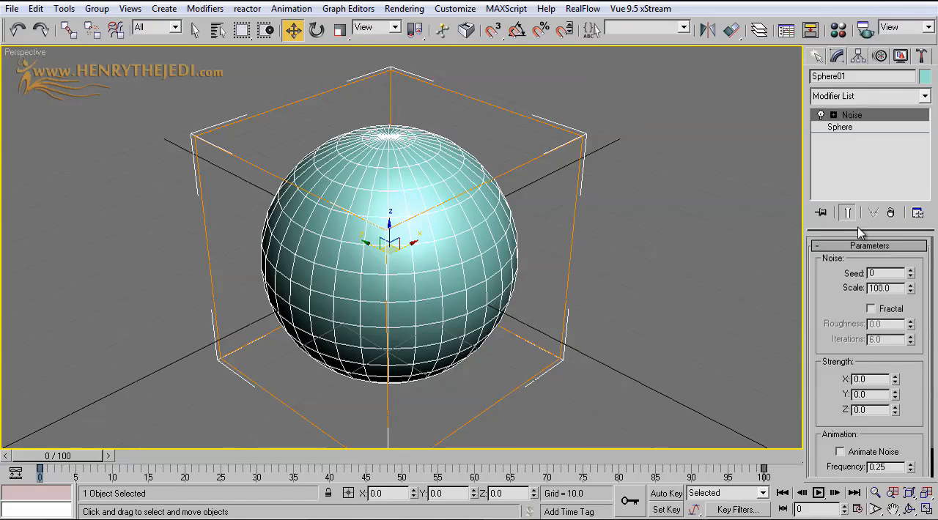
# Turn on Fractal noise and set the strength to about X 76.17, Y 17.92 and Z 27.1
pyautogui.moveTo(839, 290); pyautogui.dragTo(852, 256)
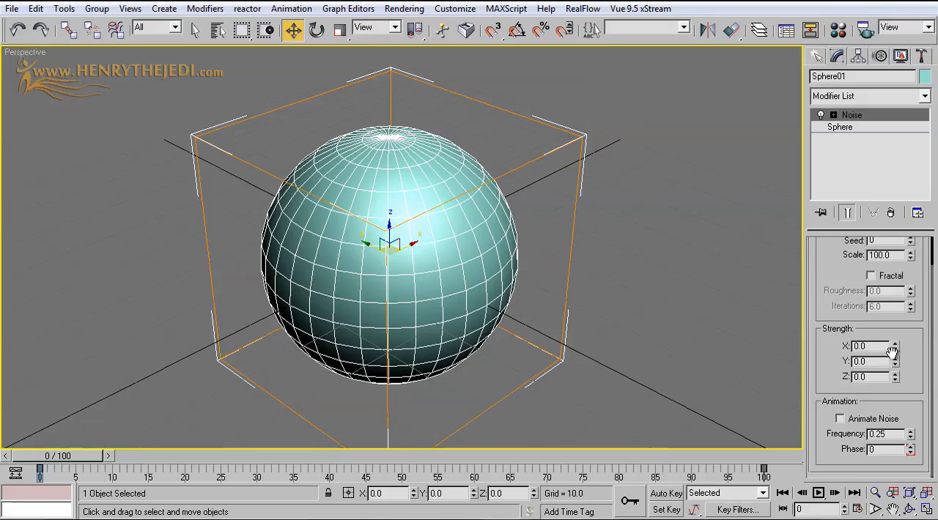
pyautogui.moveTo(895, 350); pyautogui.dragTo(809, 67)
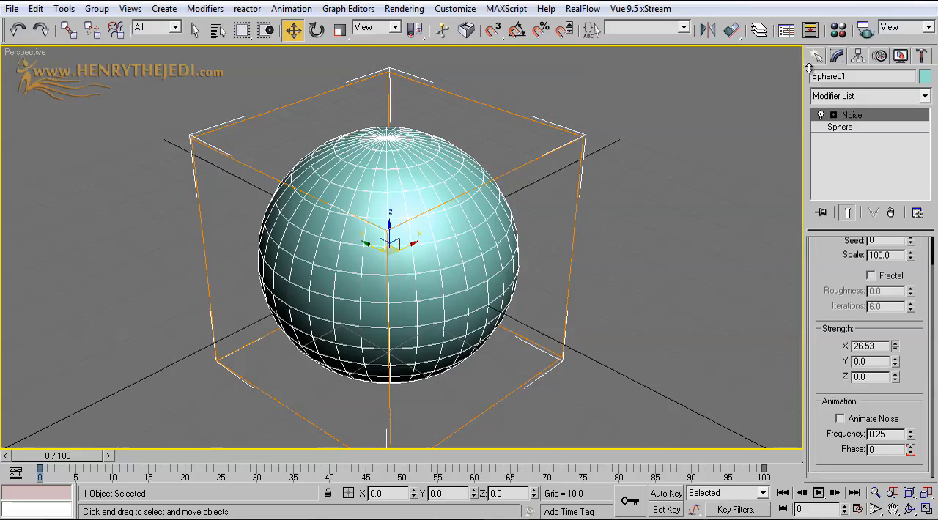
pyautogui.moveTo(894, 362); pyautogui.dragTo(895, 341)
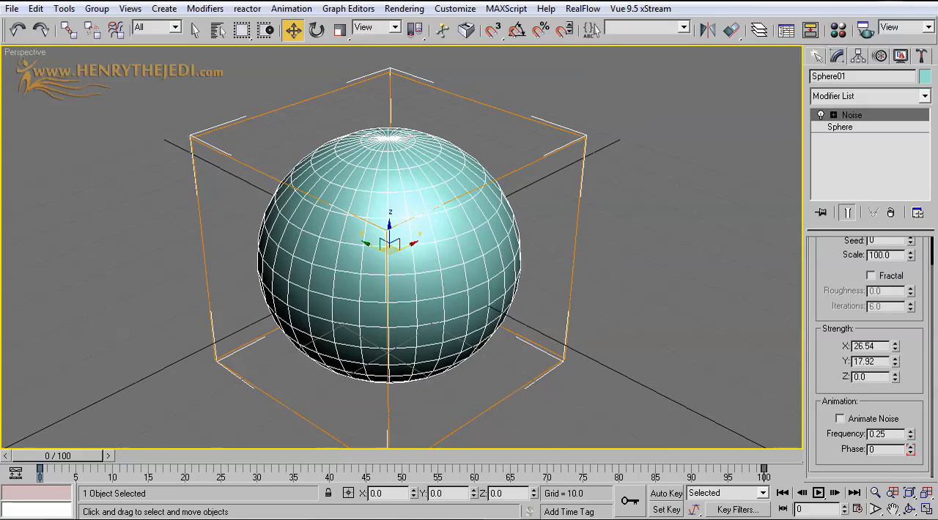
pyautogui.click(872, 278)
pyautogui.moveTo(894, 346)
pyautogui.mouseDown()
pyautogui.moveTo(894, 300)
pyautogui.moveTo(895, 395)
pyautogui.moveTo(894, 322)
pyautogui.moveTo(894, 346)
pyautogui.mouseUp()
pyautogui.moveTo(50, 459)
pyautogui.mouseDown()
pyautogui.moveTo(557, 459)
pyautogui.moveTo(49, 459)
pyautogui.mouseUp()
pyautogui.moveTo(895, 377); pyautogui.dragTo(892, 196)
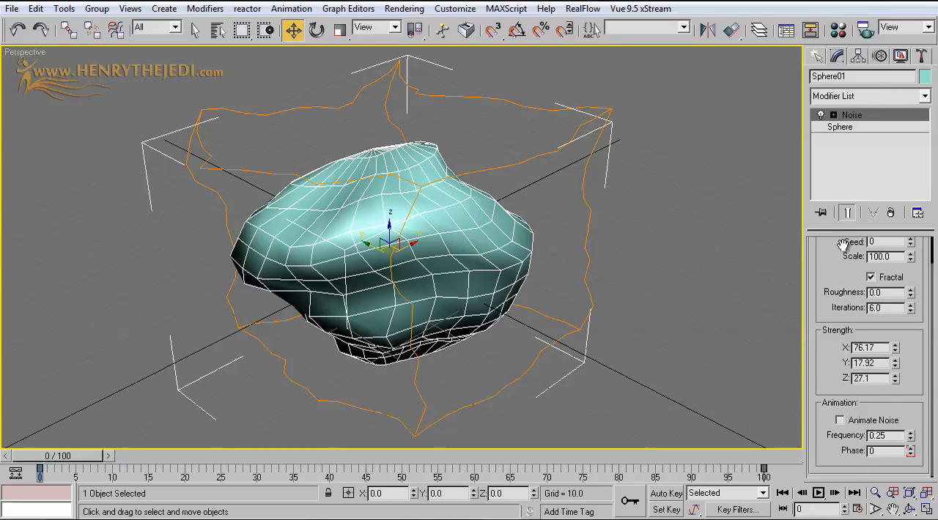
# Set the Noise modifier's strength to X 98, Y 110 and Z 120
pyautogui.scroll(2, 857, 320)
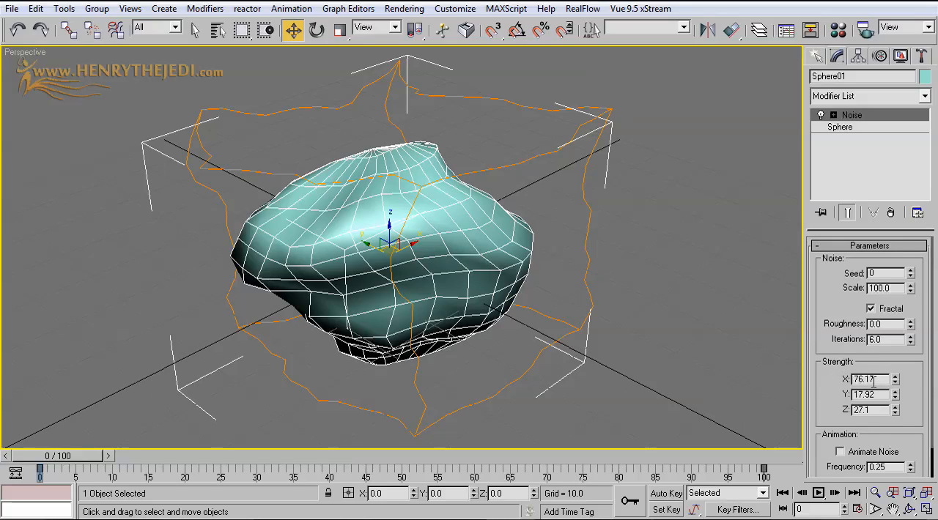
pyautogui.scroll(-1, 835, 368)
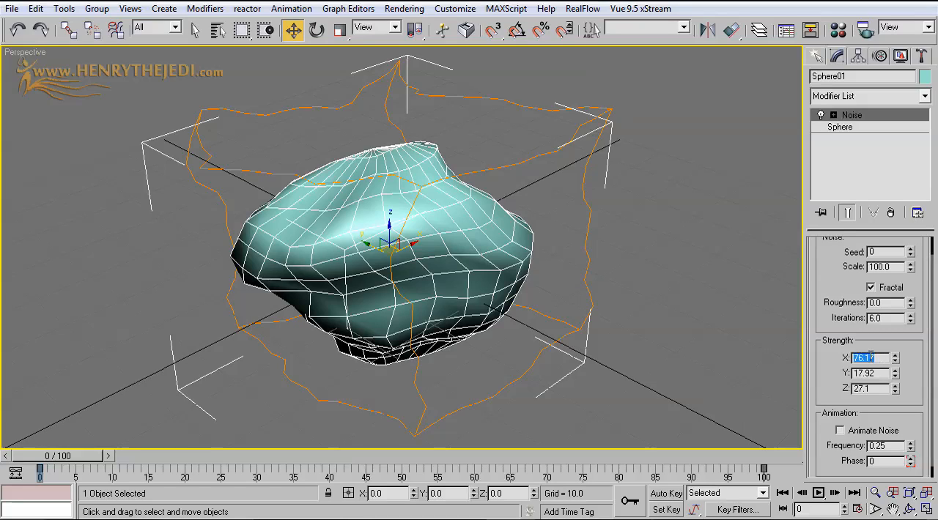
pyautogui.press('Return')
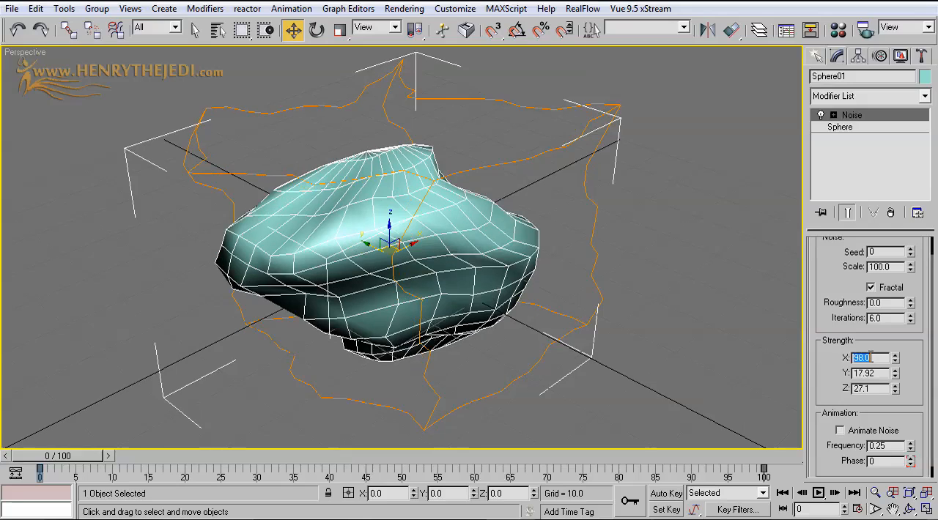
pyautogui.moveTo(825, 334); pyautogui.dragTo(828, 322)
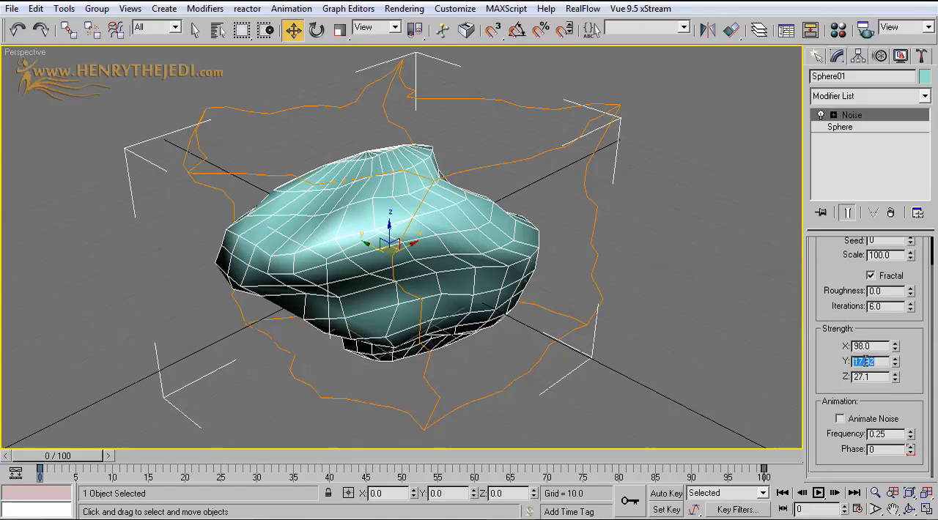
pyautogui.write('110')
pyautogui.press('Return')
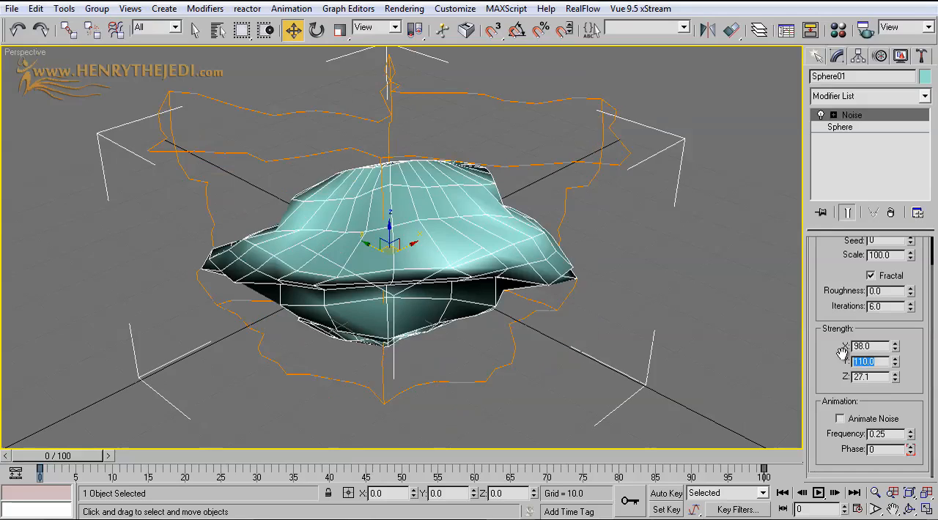
pyautogui.click(876, 374)
pyautogui.write('120')
pyautogui.press('Return')
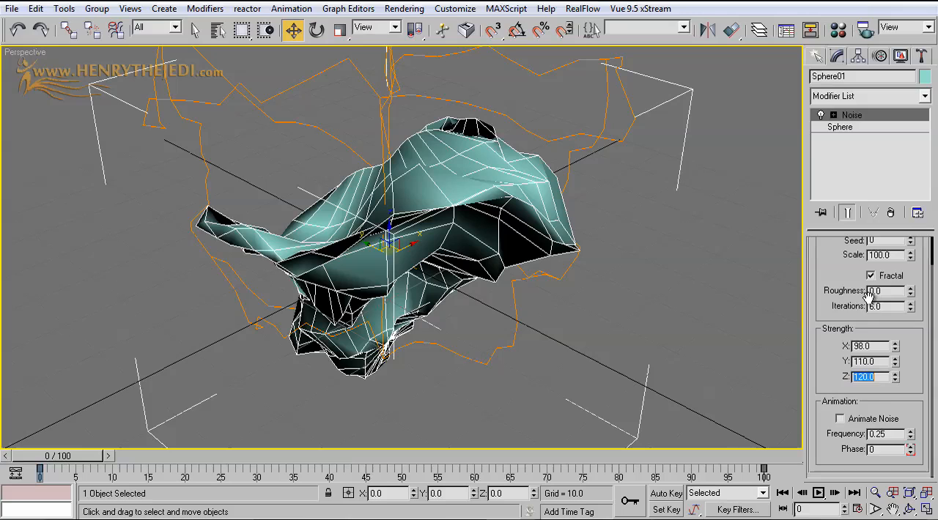
# Compare the sphere's shape with Fractal noise off and on, leaving it on
pyautogui.moveTo(841, 289); pyautogui.dragTo(850, 329)
pyautogui.click(882, 314)
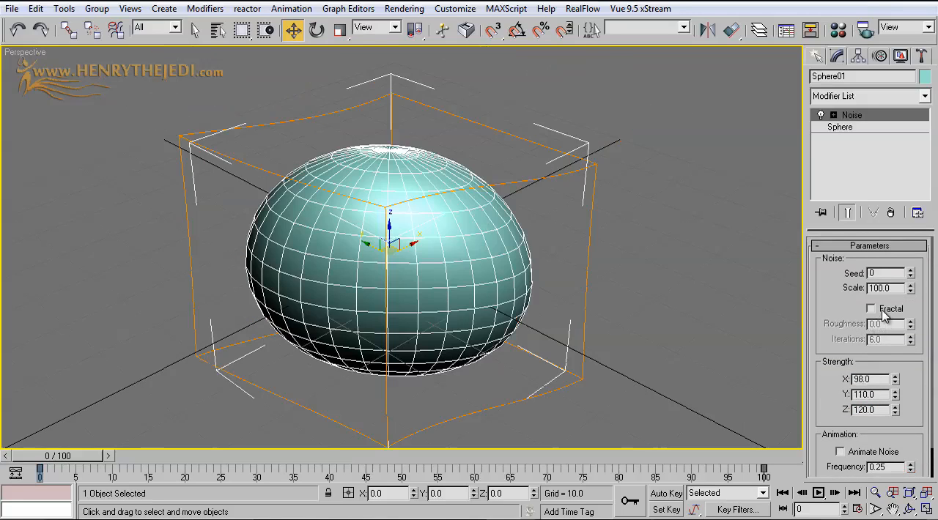
pyautogui.click(882, 313)
pyautogui.click(882, 313)
pyautogui.click(882, 313)
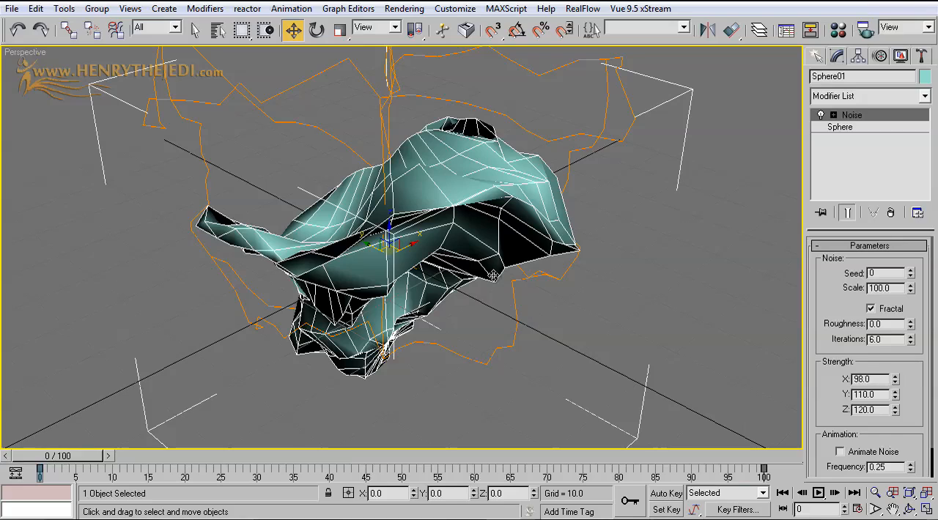
# Set the noise scale to 590
pyautogui.moveTo(899, 288); pyautogui.dragTo(856, 288)
pyautogui.moveTo(909, 293); pyautogui.dragTo(914, 59)
pyautogui.moveTo(875, 491); pyautogui.dragTo(876, 488)
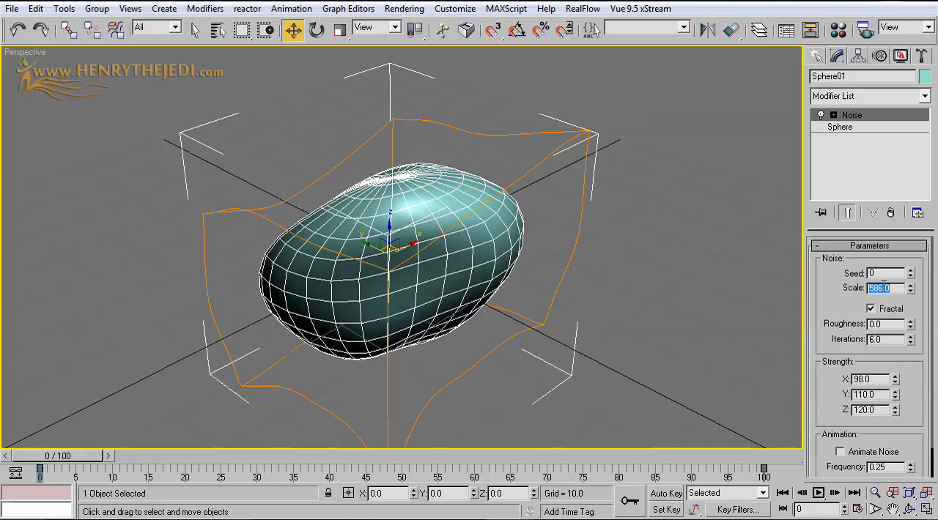
pyautogui.write('590')
pyautogui.press('Return')
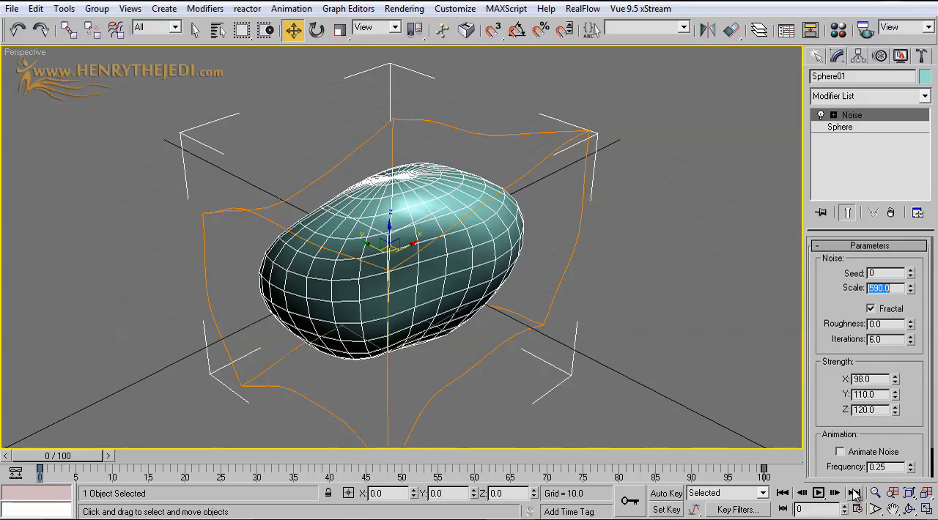
# Add a second Noise modifier above the first one on the deformed sphere
pyautogui.click(909, 508)
pyautogui.moveTo(433, 288); pyautogui.dragTo(329, 157)
pyautogui.click(194, 29)
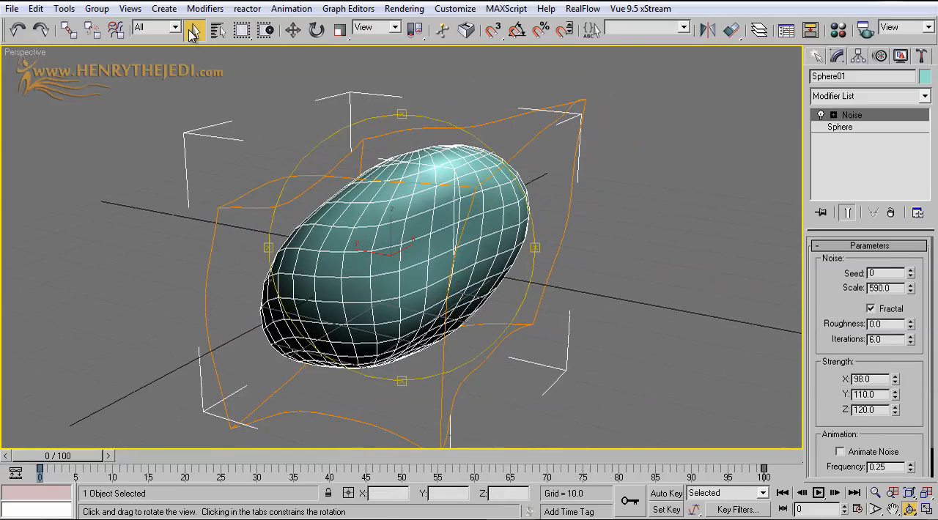
pyautogui.click(852, 96)
pyautogui.moveTo(930, 236); pyautogui.dragTo(930, 316)
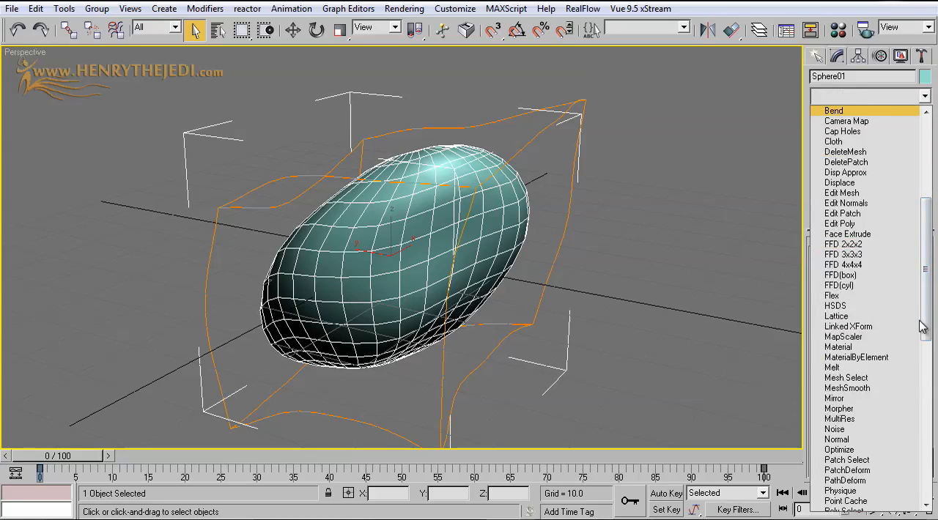
pyautogui.click(839, 429)
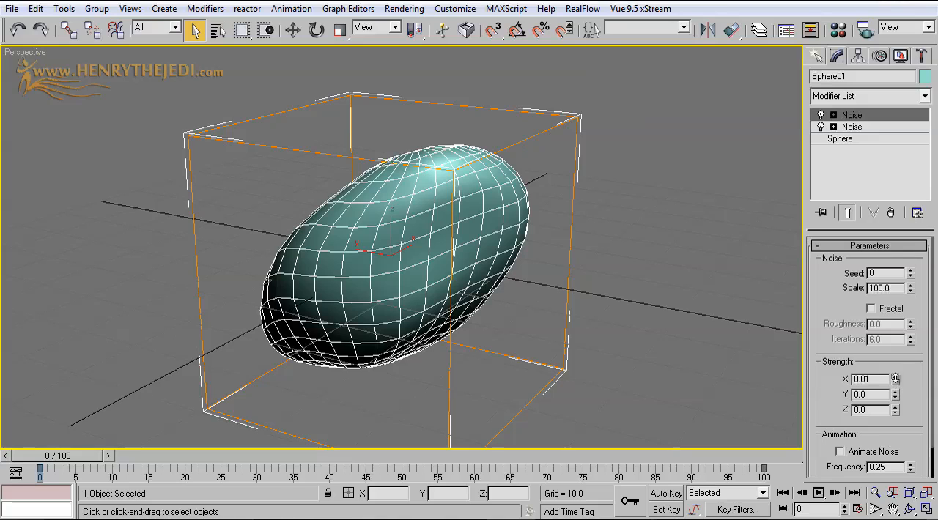
# Set the second Noise modifier's strength to about X -97.669, Y -121.2 and Z -173.718
pyautogui.moveTo(895, 379); pyautogui.dragTo(822, 344)
pyautogui.moveTo(895, 382); pyautogui.dragTo(902, 438)
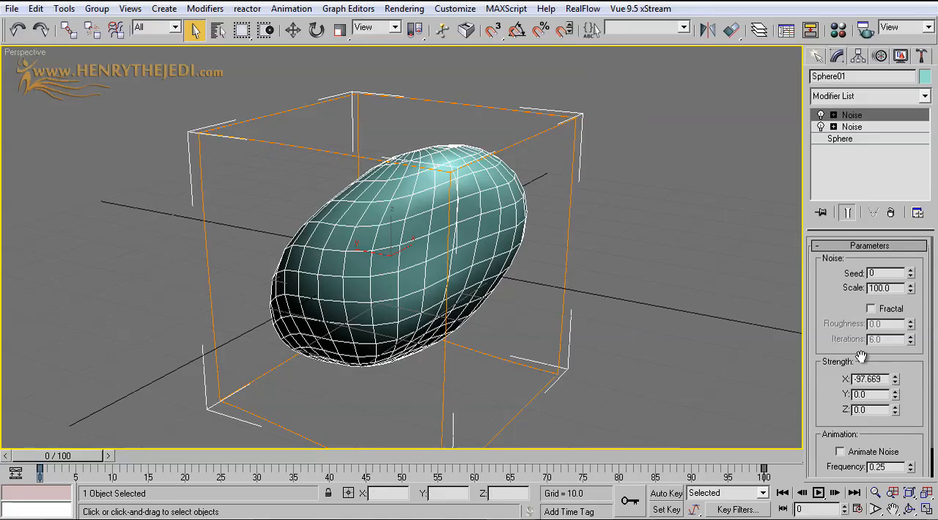
pyautogui.moveTo(842, 336); pyautogui.dragTo(838, 304)
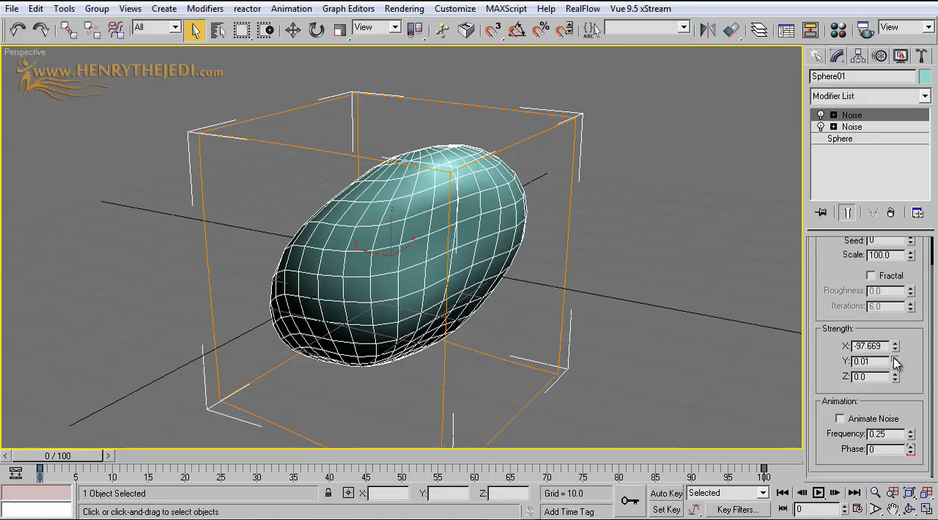
pyautogui.moveTo(895, 363); pyautogui.dragTo(885, 509)
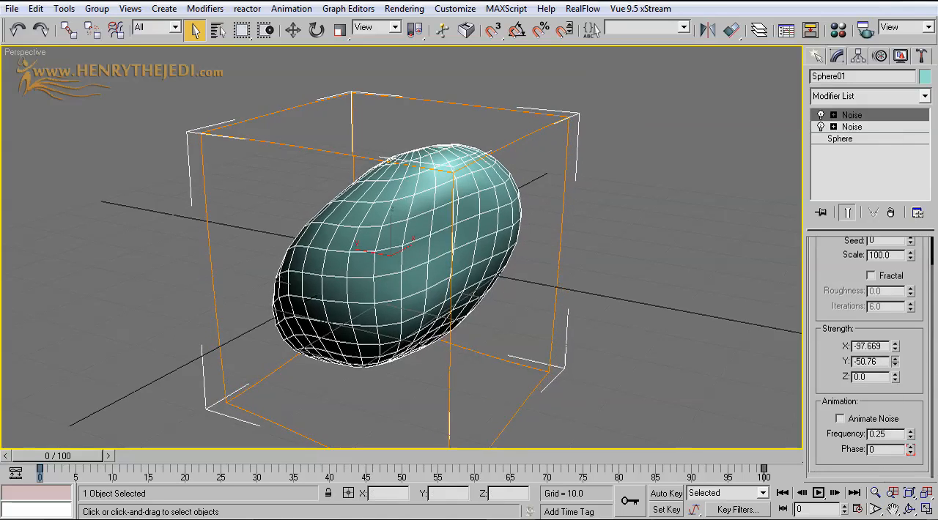
pyautogui.moveTo(895, 411); pyautogui.dragTo(905, 417)
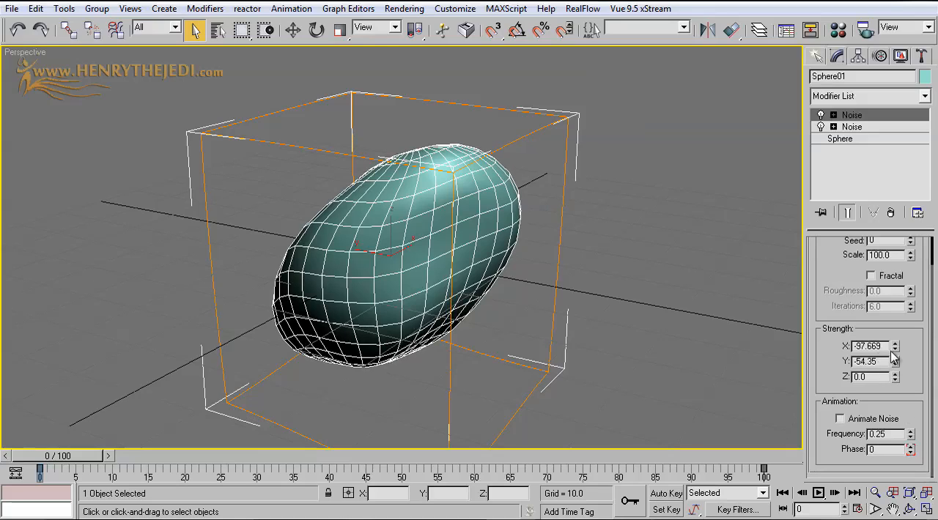
pyautogui.moveTo(895, 359); pyautogui.dragTo(895, 484)
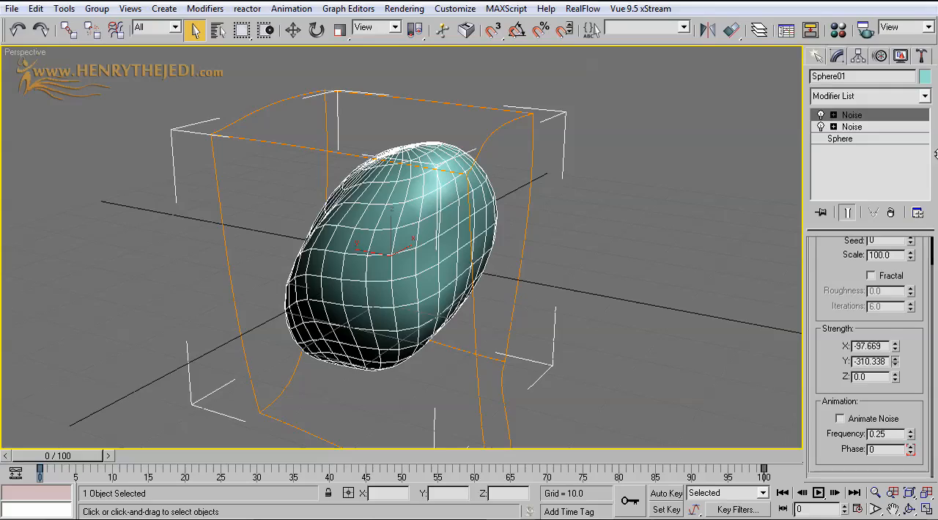
pyautogui.moveTo(935, 154); pyautogui.dragTo(922, 450)
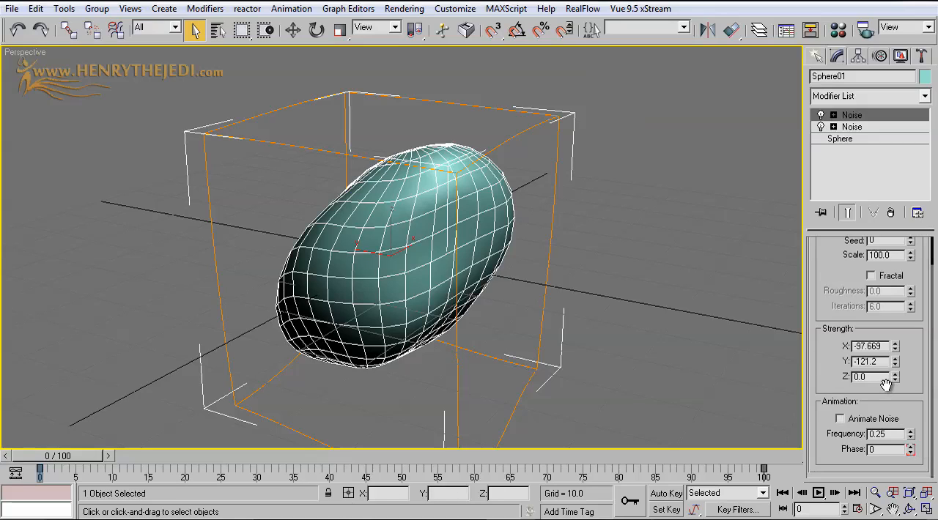
pyautogui.moveTo(895, 378); pyautogui.dragTo(882, 438)
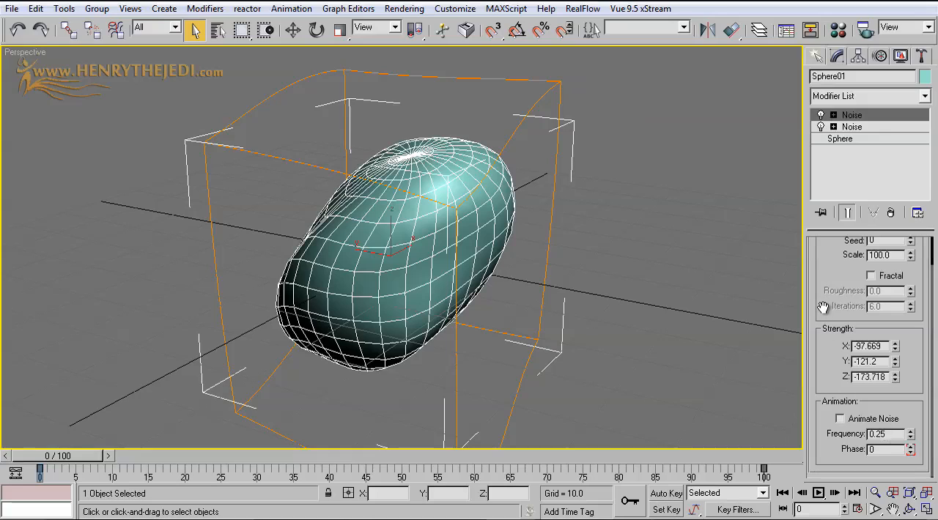
# Turn on Fractal for the upper Noise modifier and set its scale to about 562.65
pyautogui.scroll(2, 823, 308)
pyautogui.click(870, 308)
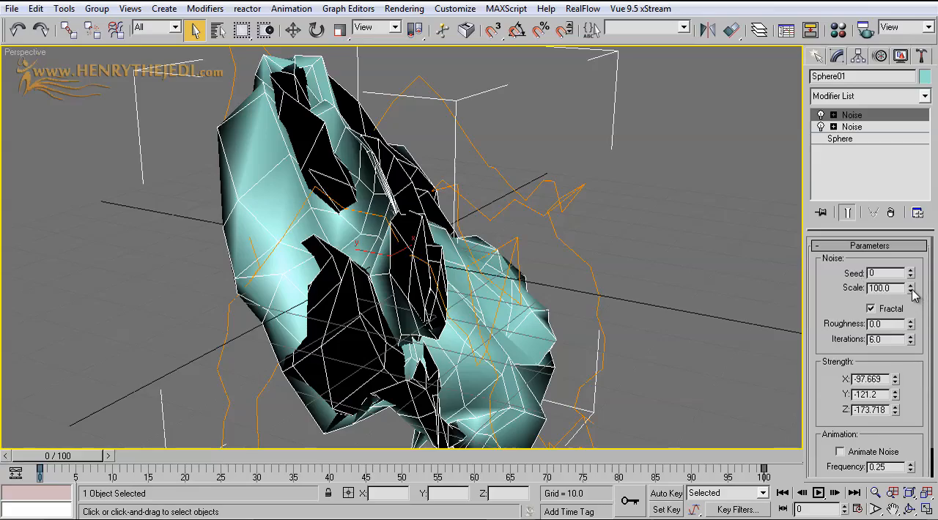
pyautogui.moveTo(911, 291); pyautogui.dragTo(926, 130)
pyautogui.moveTo(923, 150); pyautogui.dragTo(877, 120)
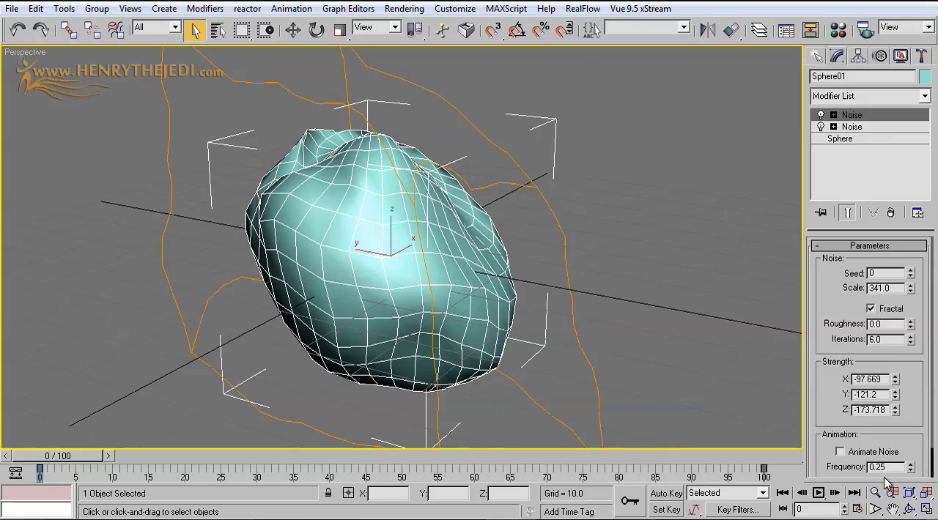
pyautogui.click(909, 507)
pyautogui.moveTo(469, 277); pyautogui.dragTo(191, 139)
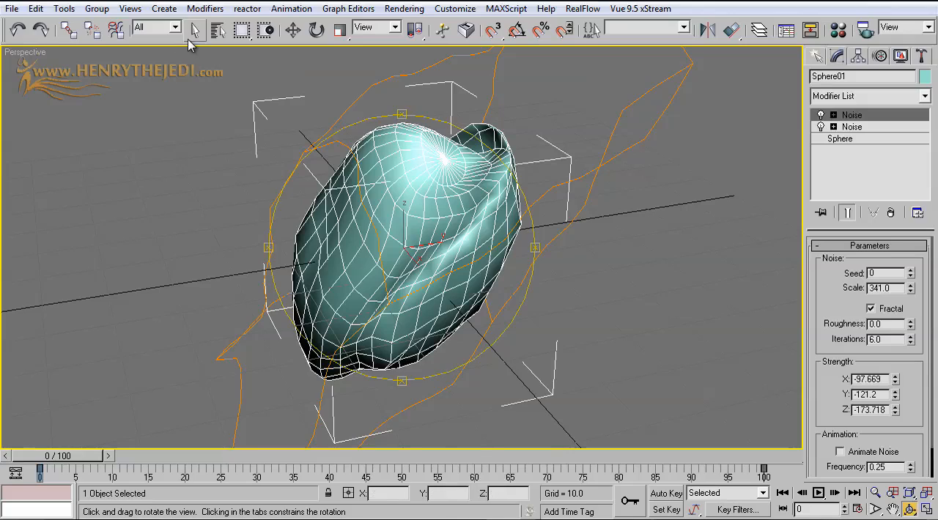
pyautogui.click(195, 28)
pyautogui.moveTo(908, 291); pyautogui.dragTo(896, 242)
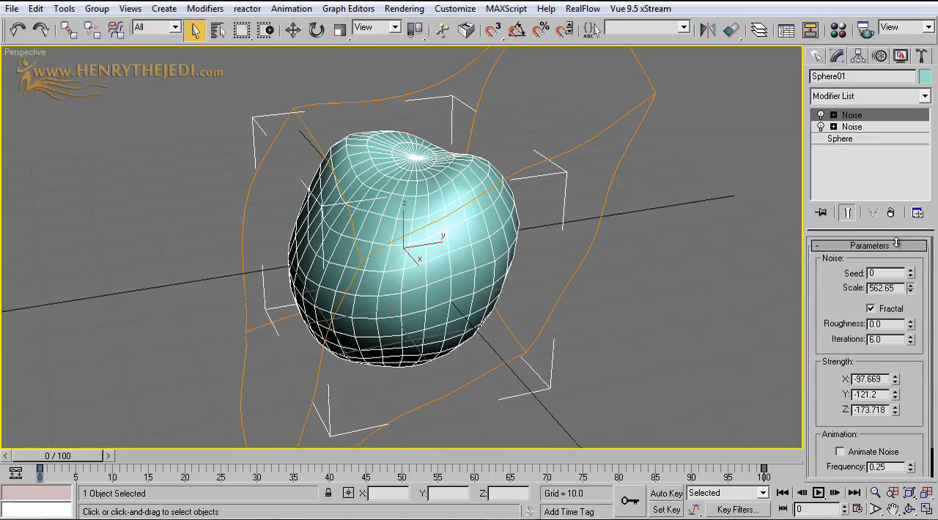
# Add a MeshSmooth modifier above the two Noise modifiers on the deformed sphere
pyautogui.click(872, 97)
pyautogui.scroll(-8, 871, 256)
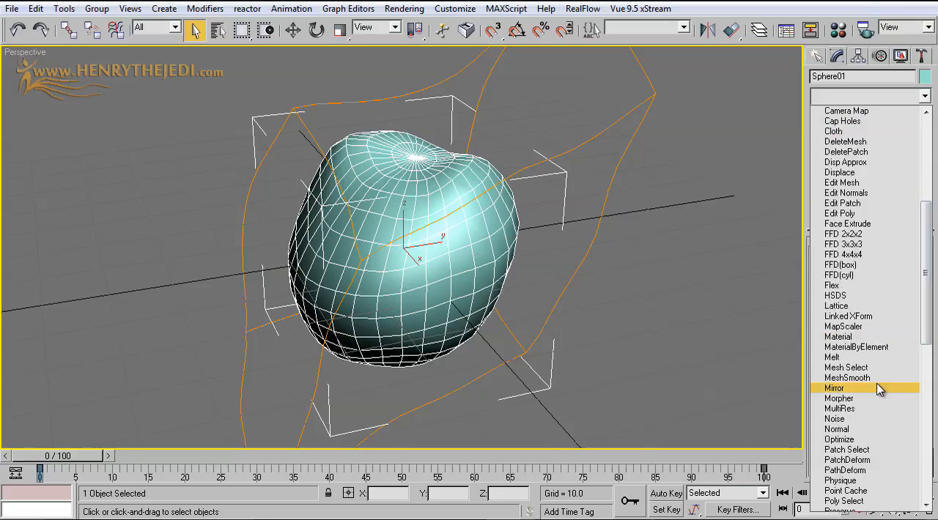
pyautogui.click(875, 378)
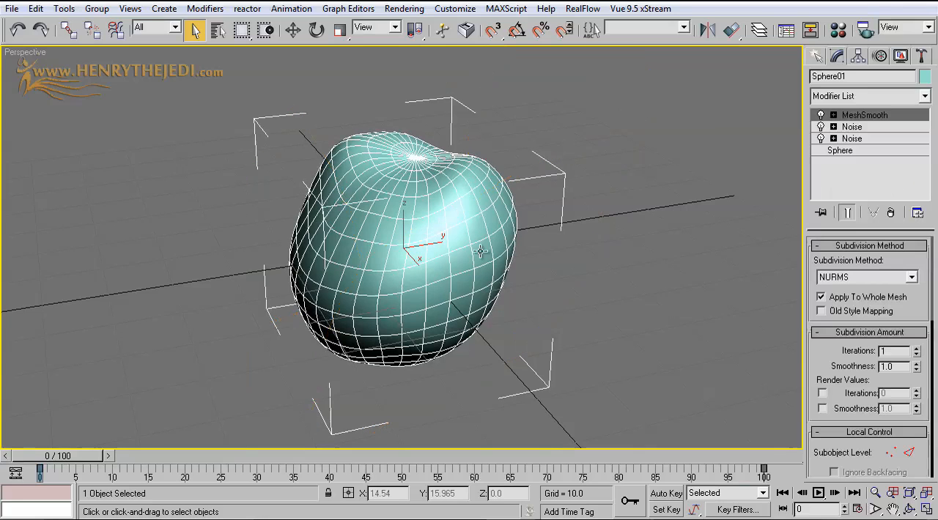
# Turn off edged faces in the Perspective view and inspect the smoothed rock from several sides
pyautogui.rightClick(31, 53)
pyautogui.click(70, 132)
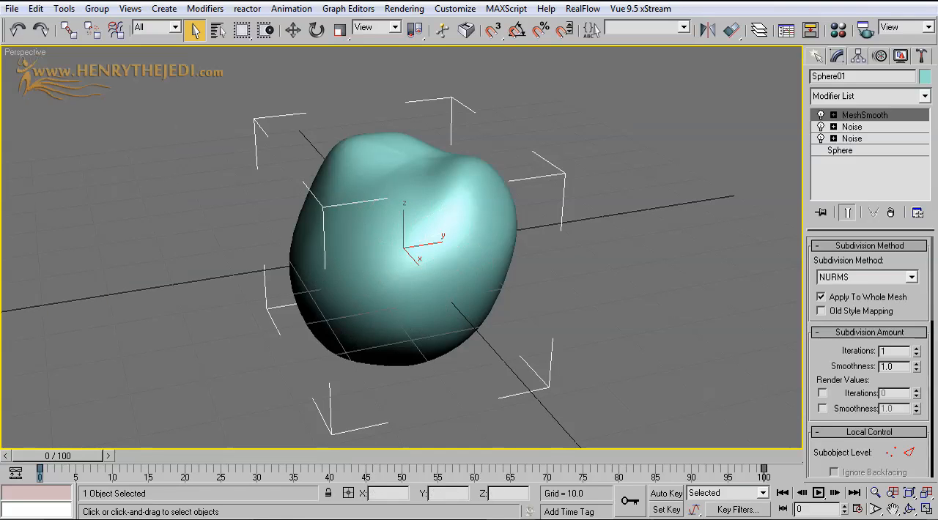
pyautogui.click(909, 511)
pyautogui.moveTo(446, 248); pyautogui.dragTo(532, 279)
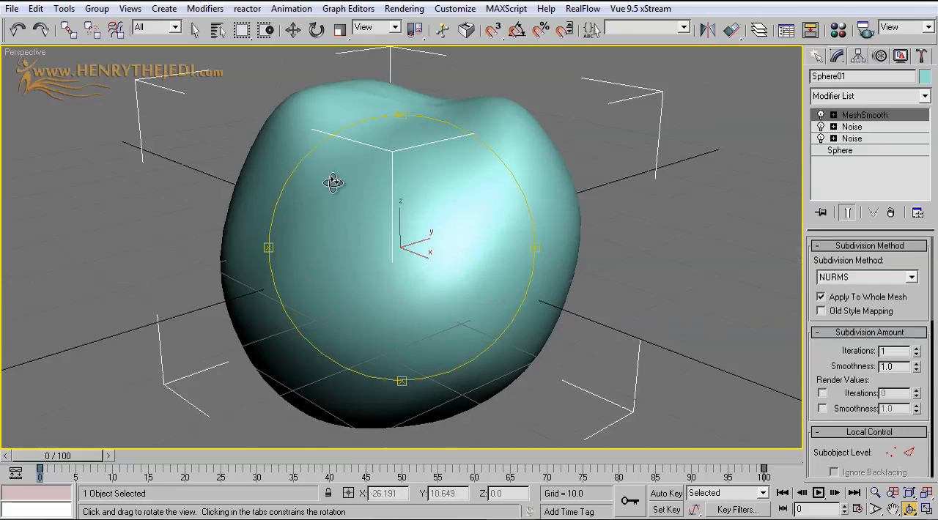
pyautogui.moveTo(444, 256); pyautogui.dragTo(400, 258)
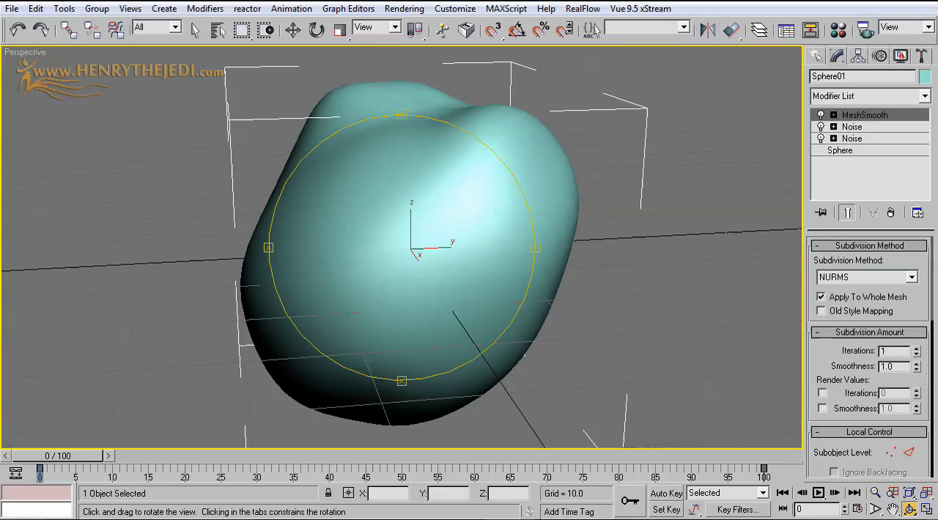
pyautogui.click(926, 509)
pyautogui.click(926, 509)
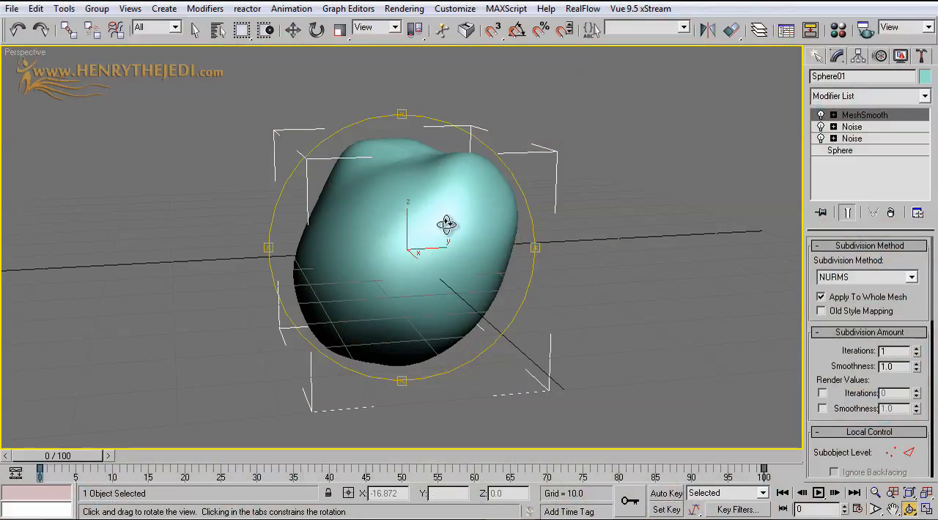
pyautogui.moveTo(444, 222); pyautogui.dragTo(414, 226)
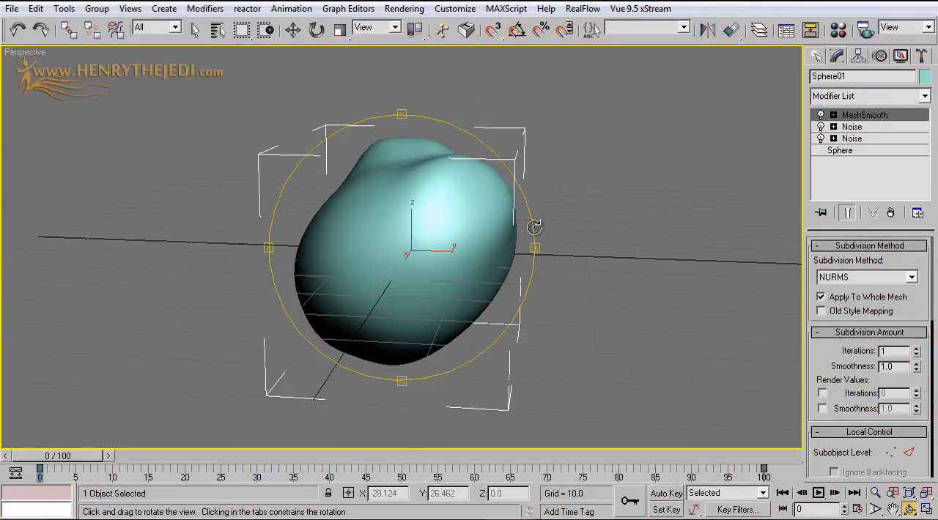
# Create a PF Source particle emitter beside the rock, about 21.3 long and 71.3 wide
pyautogui.click(814, 58)
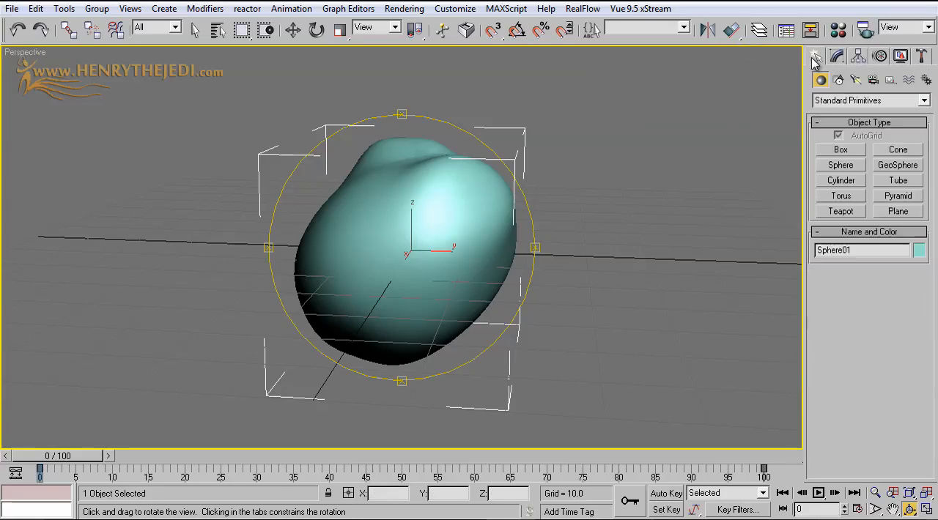
pyautogui.click(827, 101)
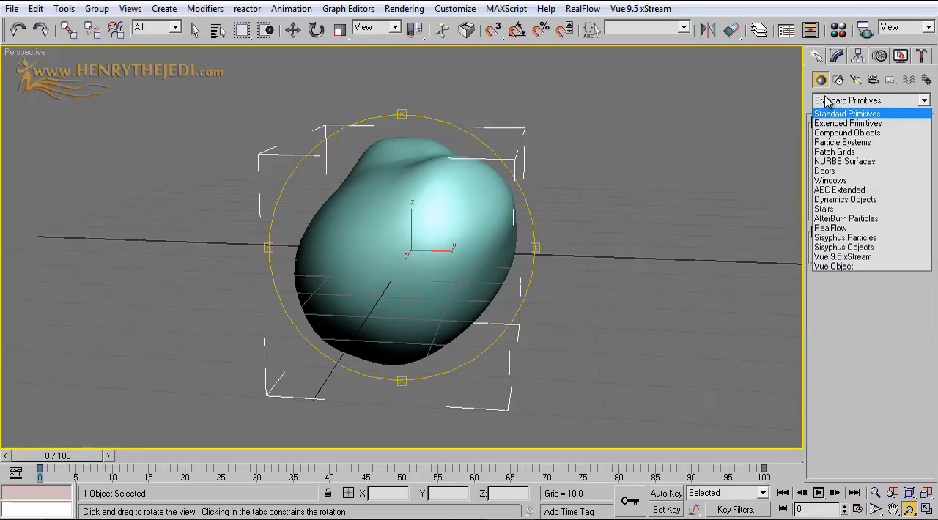
pyautogui.click(850, 142)
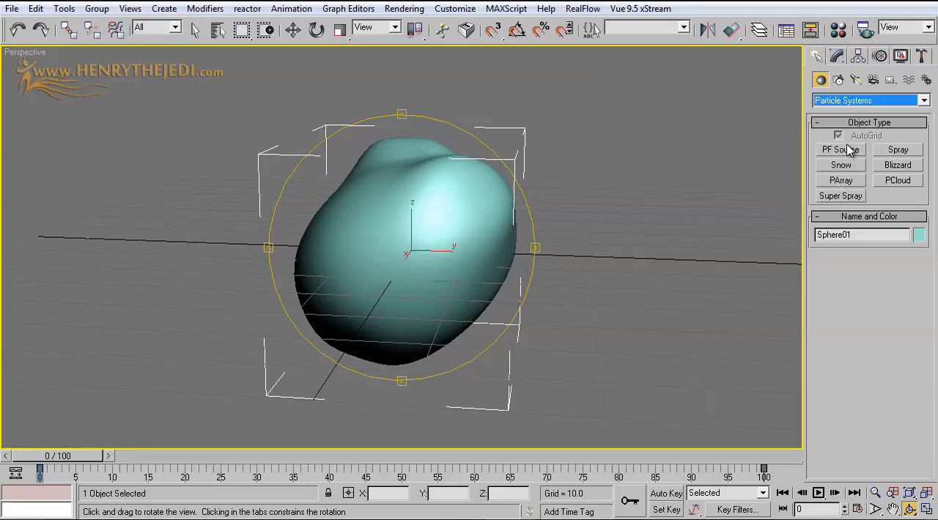
pyautogui.click(848, 149)
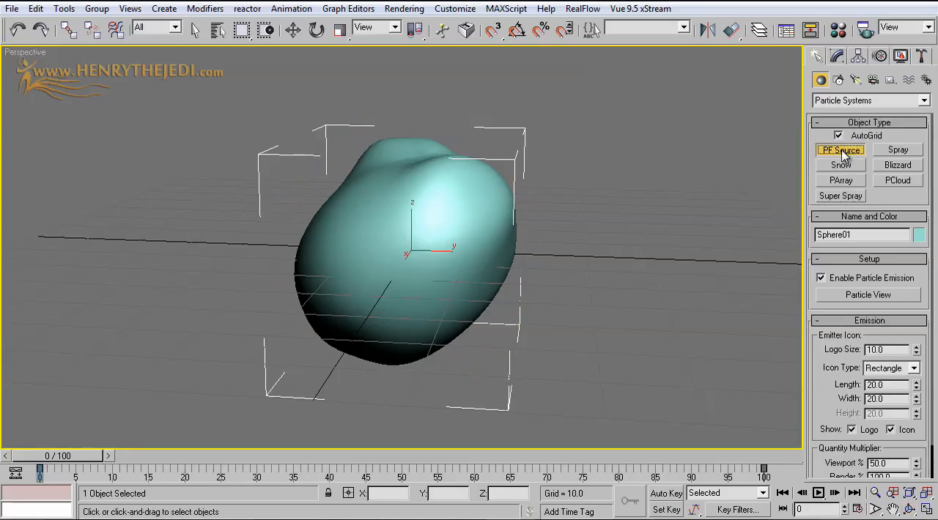
pyautogui.moveTo(588, 242); pyautogui.dragTo(799, 384)
pyautogui.scroll(-3, 692, 330)
pyautogui.moveTo(689, 330); pyautogui.dragTo(490, 318, button='middle')
# Scrub the timeline to frame 8 to preview the particles leaving the PF Source emitter
pyautogui.moveTo(66, 456); pyautogui.dragTo(118, 454)
pyautogui.click(841, 149)
pyautogui.scroll(-5, 264, 328)
pyautogui.moveTo(264, 329); pyautogui.dragTo(326, 328, button='middle')
pyautogui.scroll(5, 320, 330)
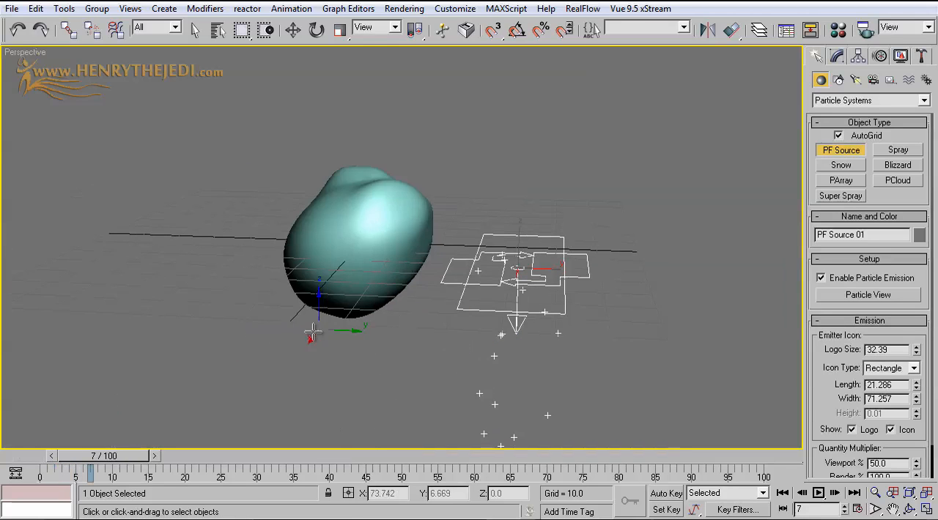
pyautogui.moveTo(121, 456)
pyautogui.mouseDown()
pyautogui.moveTo(152, 455)
pyautogui.moveTo(136, 456)
pyautogui.mouseUp()
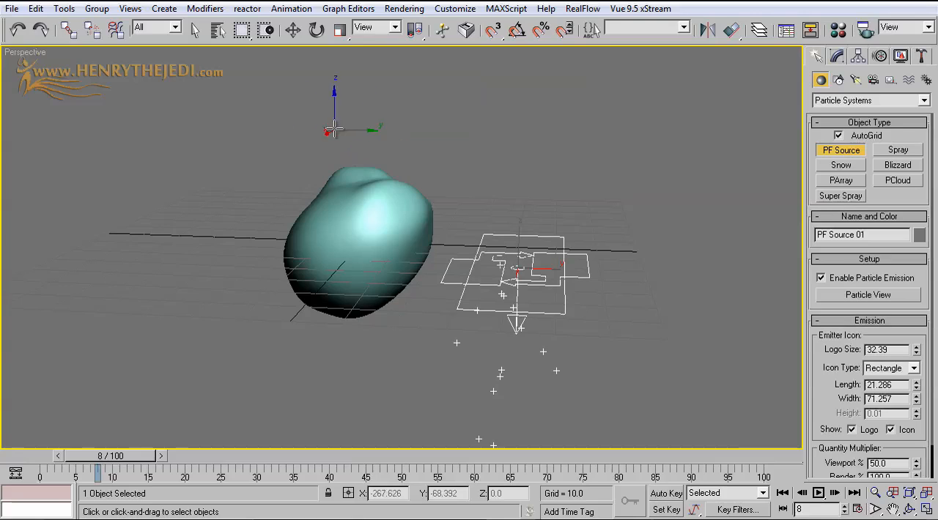
# Rotate the PF Source emitter 90 degrees about X with angle snap on, and preview its emission at frame 19
pyautogui.click(317, 29)
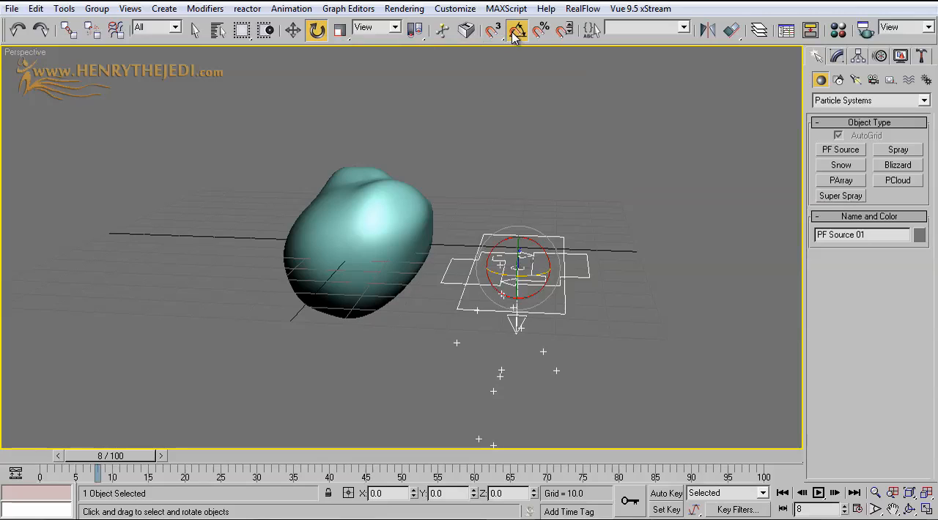
pyautogui.moveTo(532, 177); pyautogui.dragTo(315, 206, button='middle')
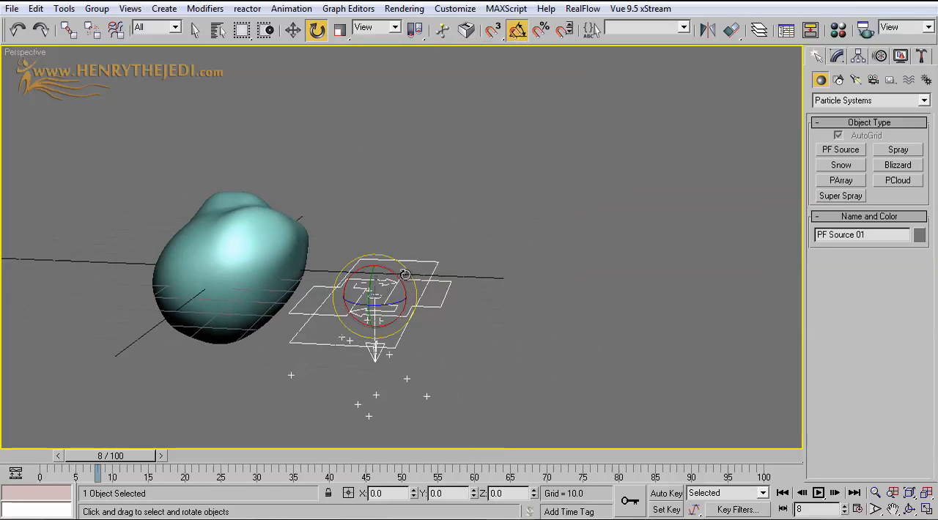
pyautogui.moveTo(399, 273); pyautogui.dragTo(343, 230)
pyautogui.scroll(-5, 344, 230)
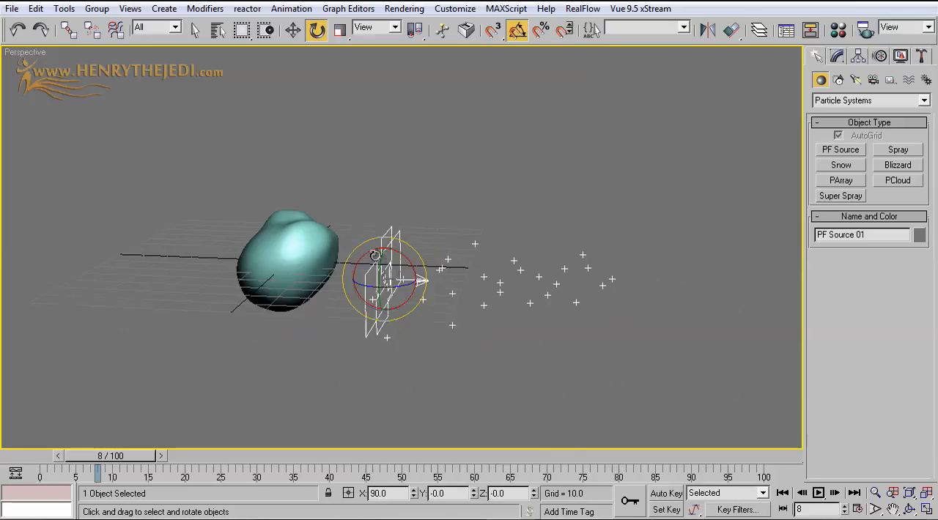
pyautogui.moveTo(117, 455); pyautogui.dragTo(197, 456)
pyautogui.press('e')
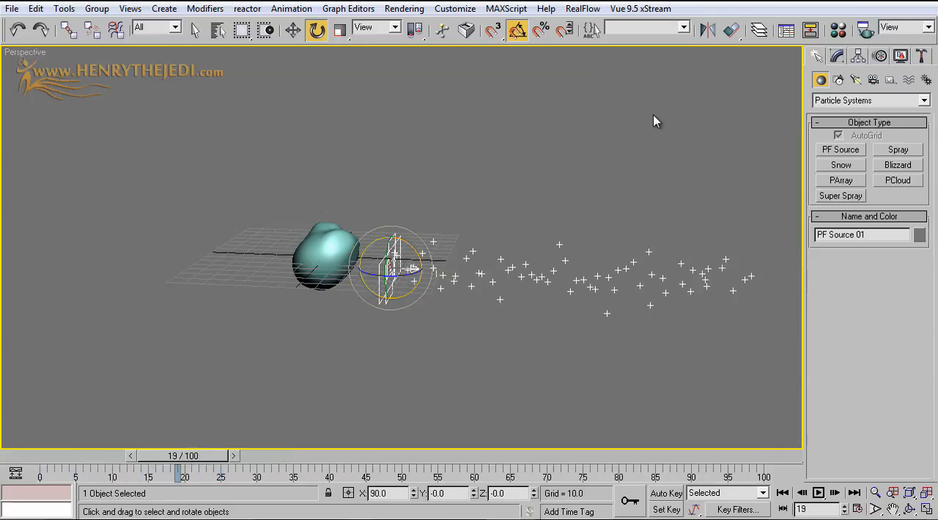
# Rename the particle source as "PF Source 01 - Fire", keeping the Perspective view displayed
pyautogui.click(836, 57)
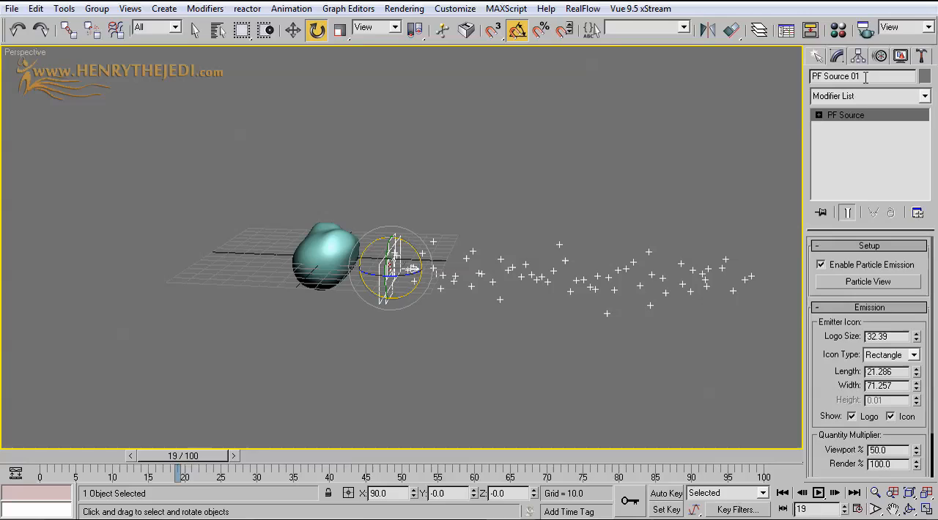
pyautogui.press('-')
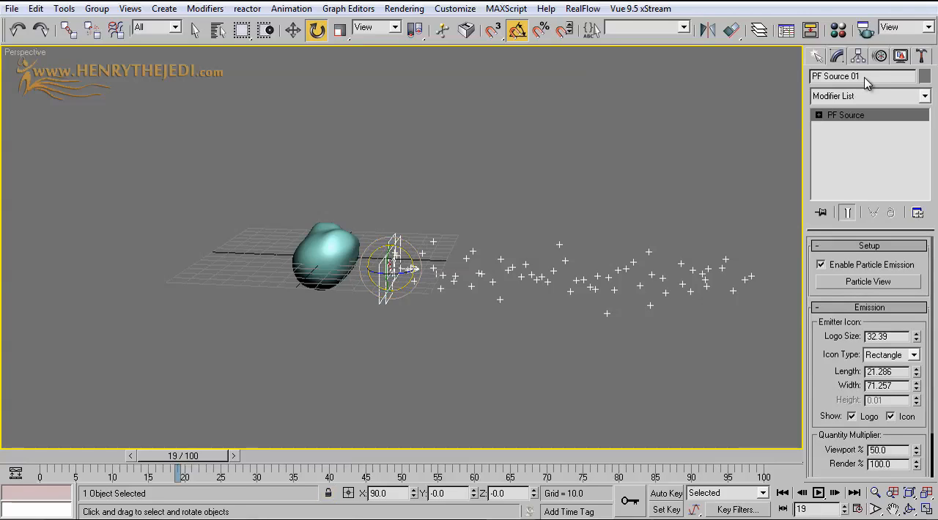
pyautogui.press('t')
pyautogui.press('f')
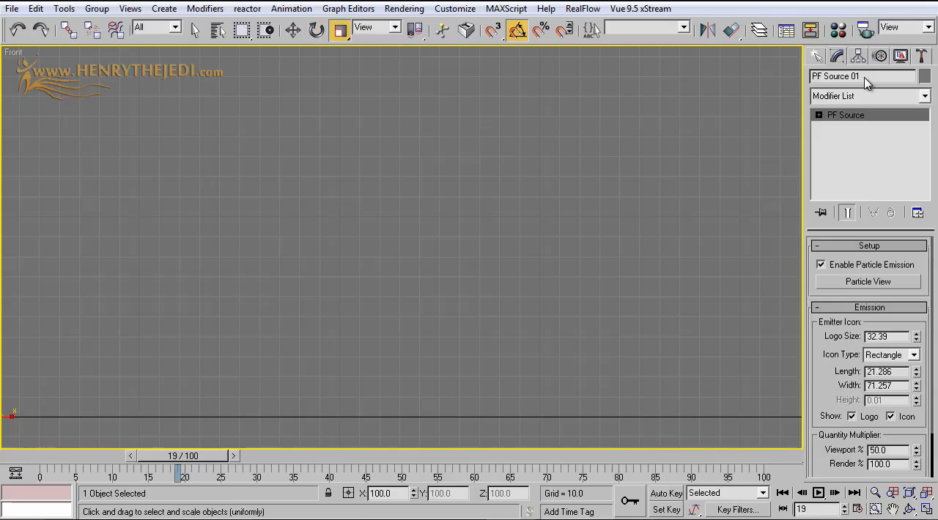
pyautogui.click(926, 509)
pyautogui.click(926, 509)
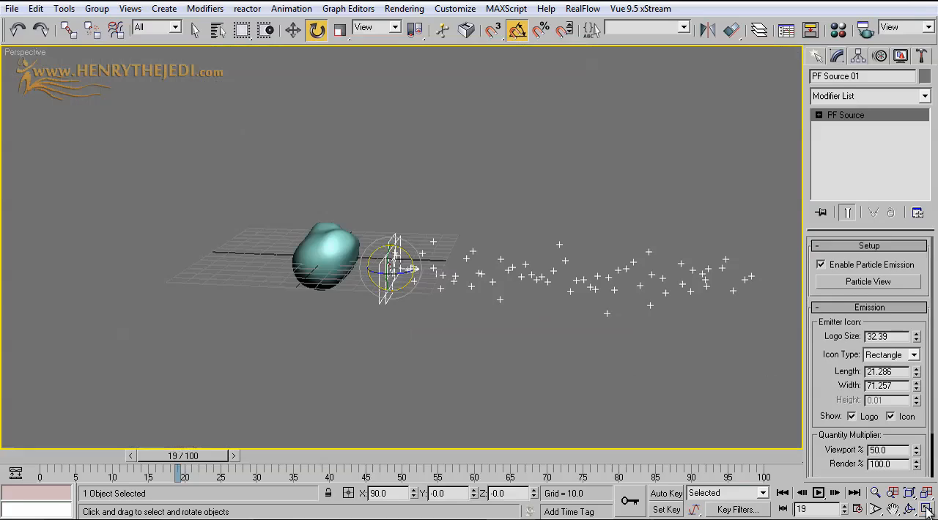
pyautogui.write('- Fire')
# Go back to frame 11, open Particle View for the fire source and enlarge its window to show the event's operators
pyautogui.scroll(6, 423, 278)
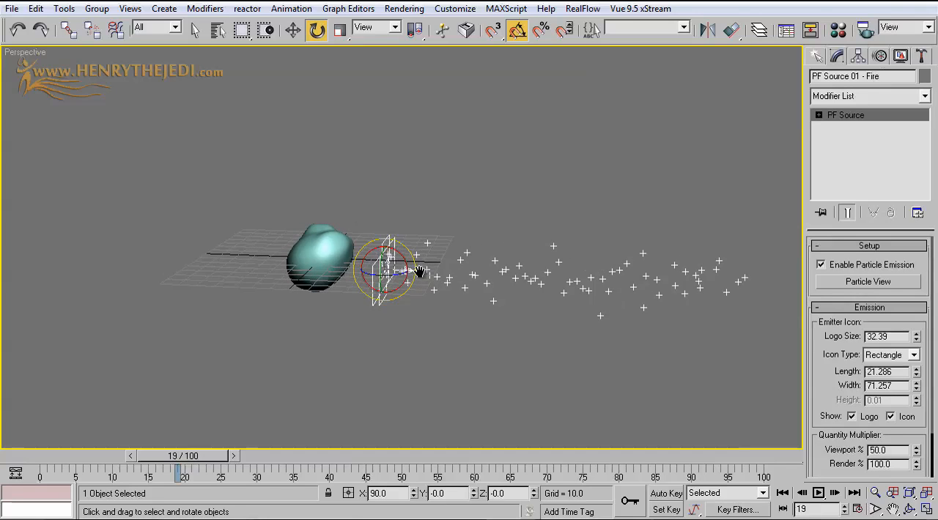
pyautogui.moveTo(183, 456); pyautogui.dragTo(130, 447)
pyautogui.press('e')
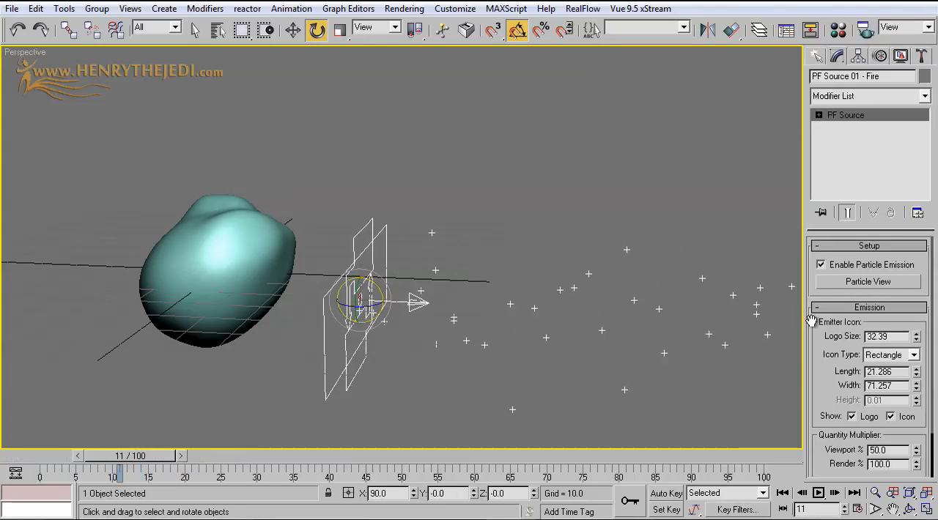
pyautogui.click(867, 287)
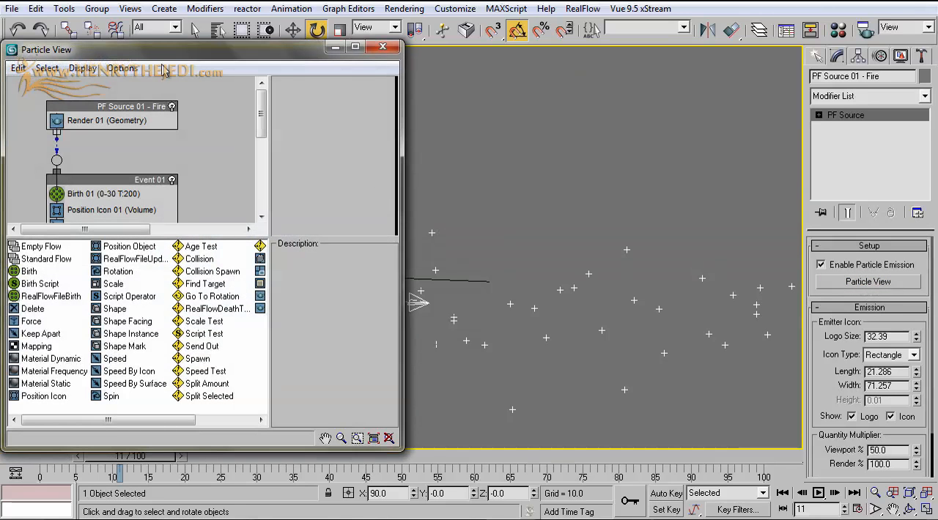
pyautogui.moveTo(173, 56); pyautogui.dragTo(601, 108)
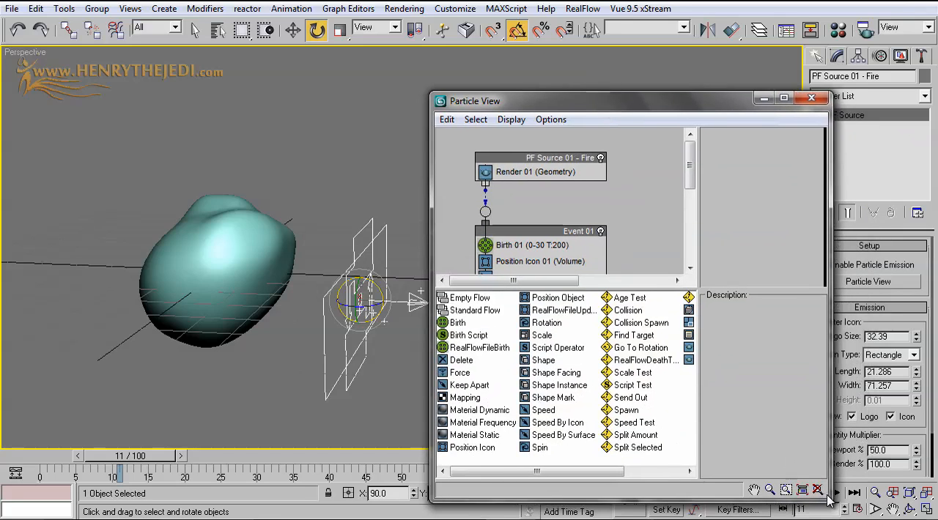
pyautogui.moveTo(830, 499); pyautogui.dragTo(917, 517)
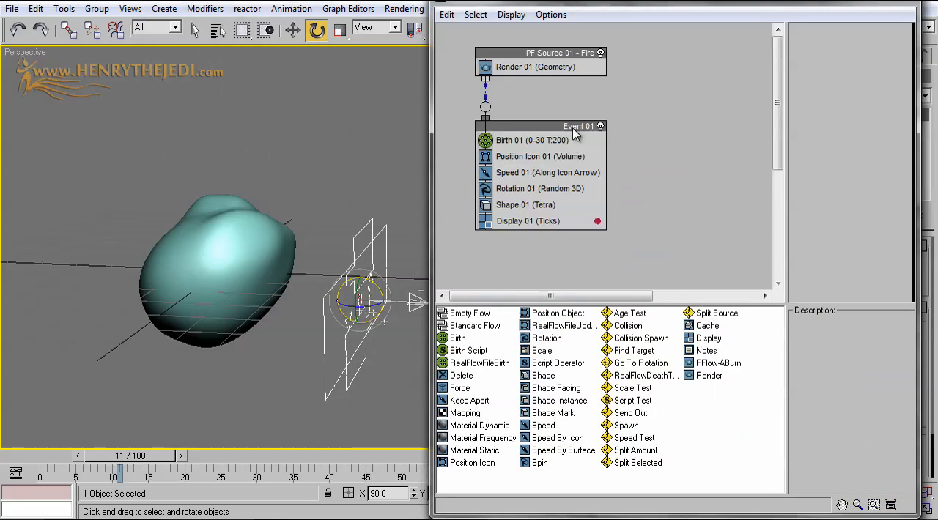
pyautogui.moveTo(608, 4); pyautogui.dragTo(665, 109)
# Minimize the Particle View window and preview the particle stream beside the rock at frame 14
pyautogui.scroll(-3, 410, 217)
pyautogui.moveTo(396, 217); pyautogui.dragTo(206, 185, button='middle')
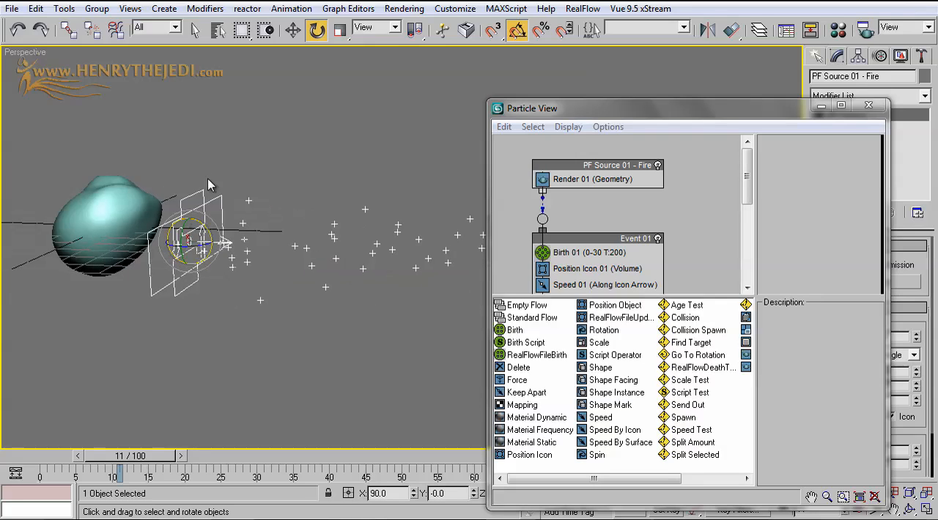
pyautogui.moveTo(545, 110); pyautogui.dragTo(369, 119)
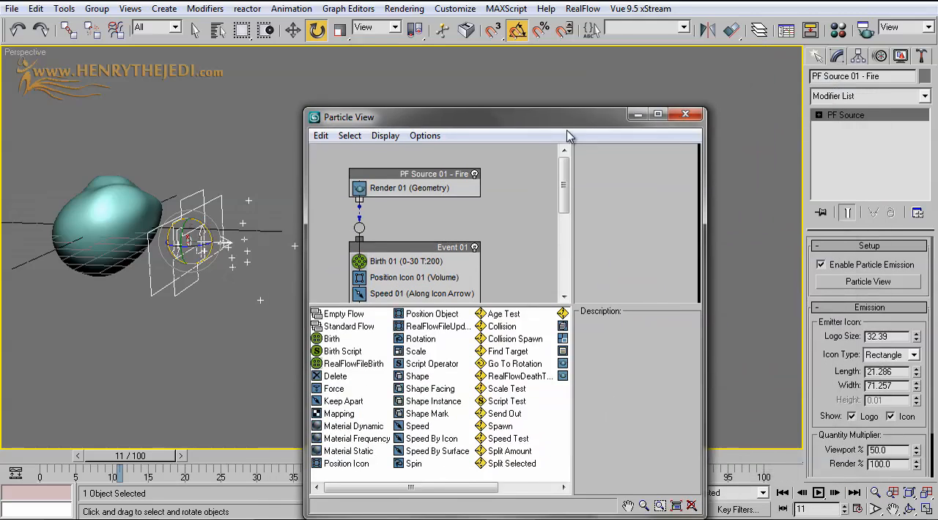
pyautogui.click(632, 116)
pyautogui.moveTo(125, 456)
pyautogui.mouseDown()
pyautogui.moveTo(56, 455)
pyautogui.moveTo(740, 455)
pyautogui.moveTo(135, 455)
pyautogui.mouseUp()
pyautogui.press('e')
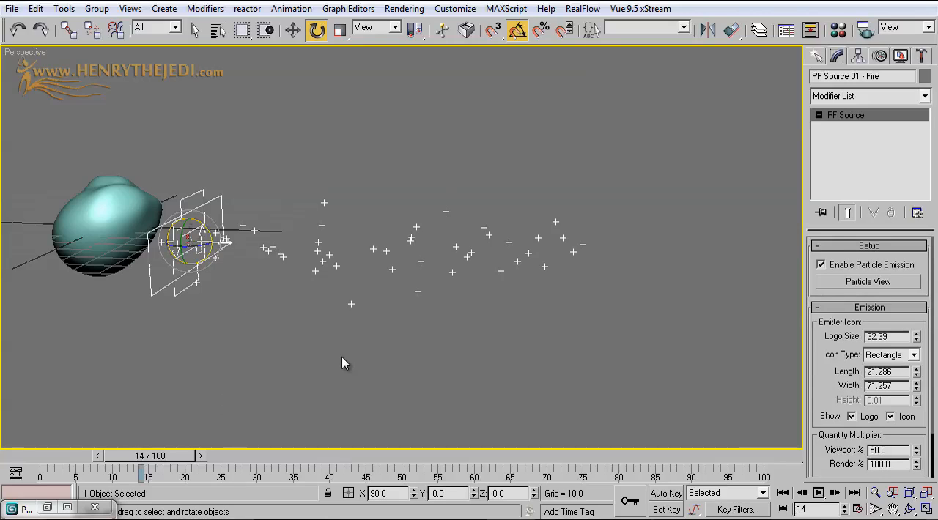
# Set the animation's end time to 1500, accept the re-scale at 1500, and preview the particle emission at frame 28
pyautogui.click(858, 509)
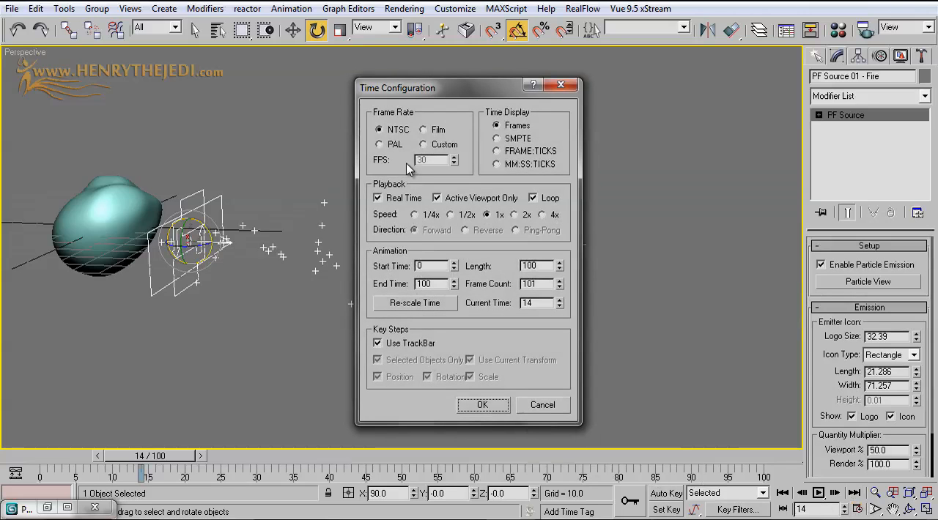
pyautogui.click(423, 285)
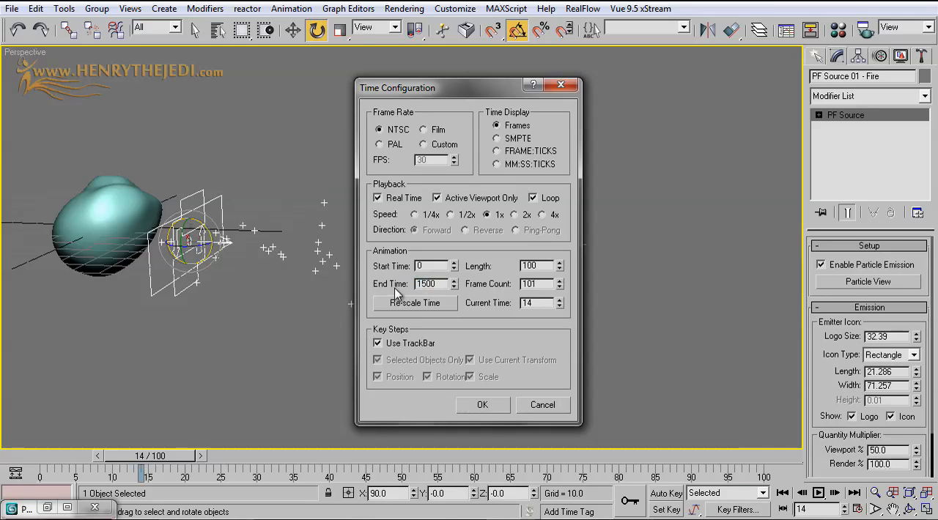
pyautogui.click(407, 306)
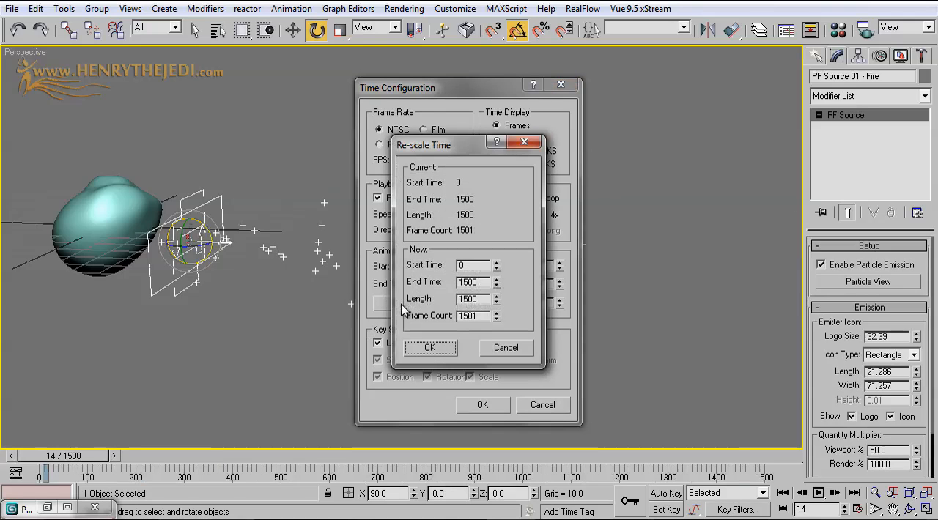
pyautogui.click(427, 345)
pyautogui.click(483, 405)
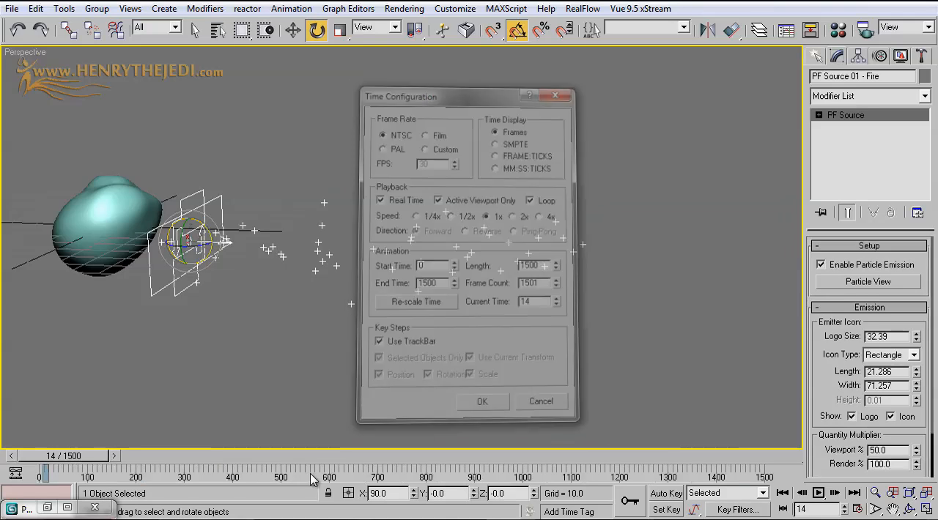
pyautogui.moveTo(80, 455)
pyautogui.mouseDown()
pyautogui.moveTo(203, 458)
pyautogui.moveTo(74, 457)
pyautogui.moveTo(93, 456)
pyautogui.mouseUp()
pyautogui.press('e')
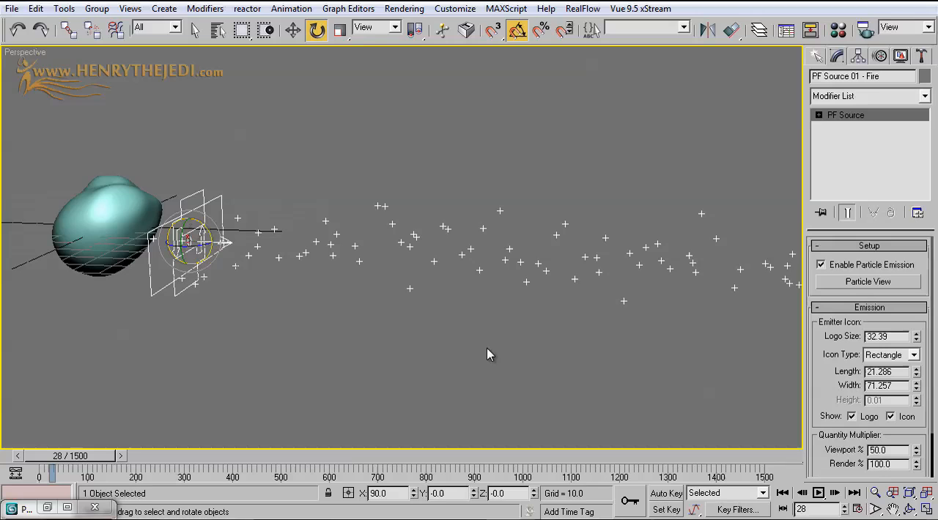
# Open Particle View for the fire source, show the Birth operator's parameters in Event 01, and widen the window beside the rock
pyautogui.click(841, 283)
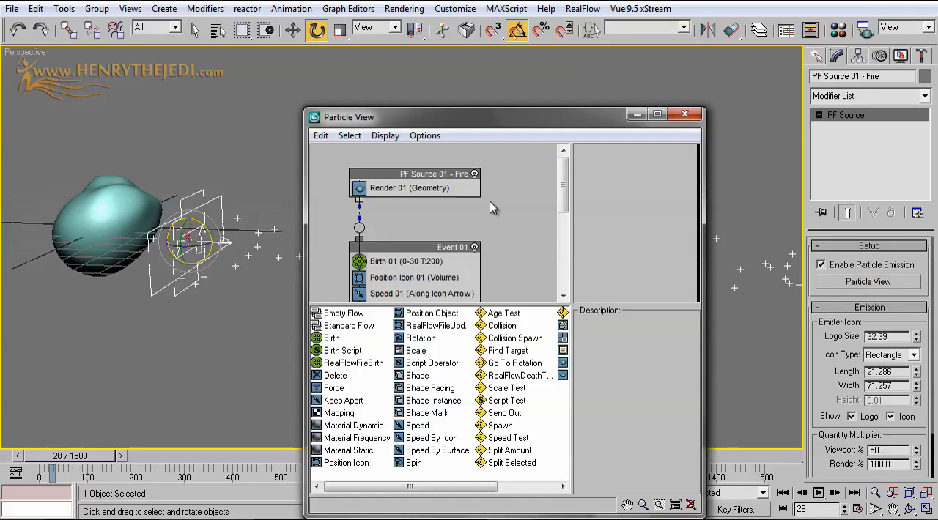
pyautogui.moveTo(536, 118); pyautogui.dragTo(590, 73)
pyautogui.moveTo(500, 222); pyautogui.dragTo(497, 201, button='middle')
pyautogui.doubleClick(562, 76)
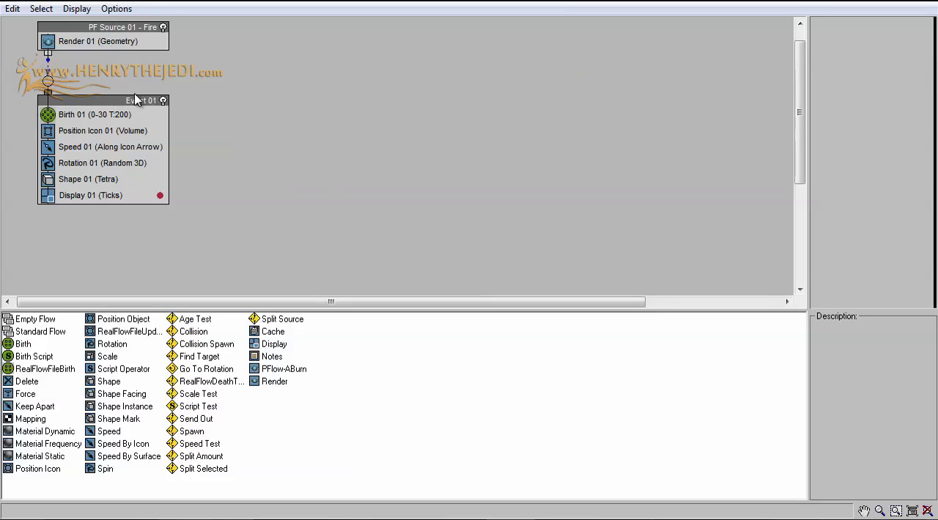
pyautogui.moveTo(135, 99); pyautogui.dragTo(136, 119, button='middle')
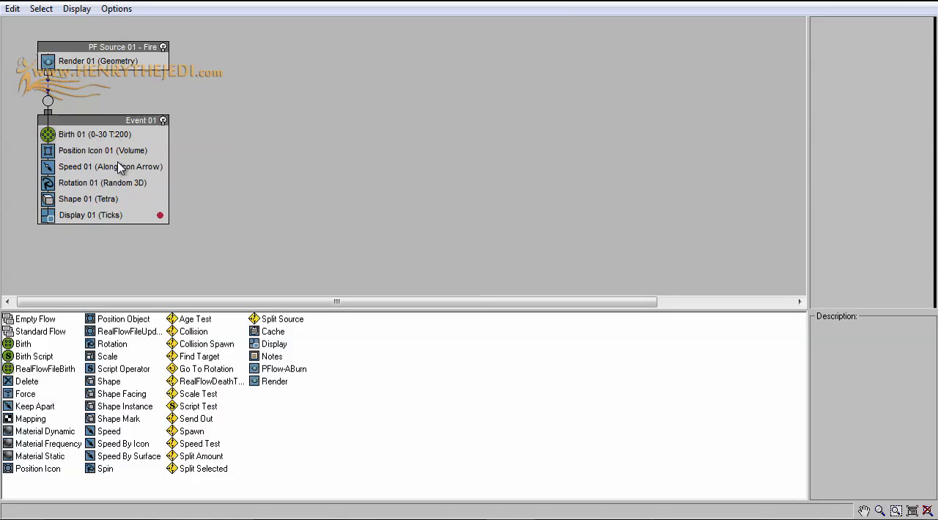
pyautogui.click(110, 135)
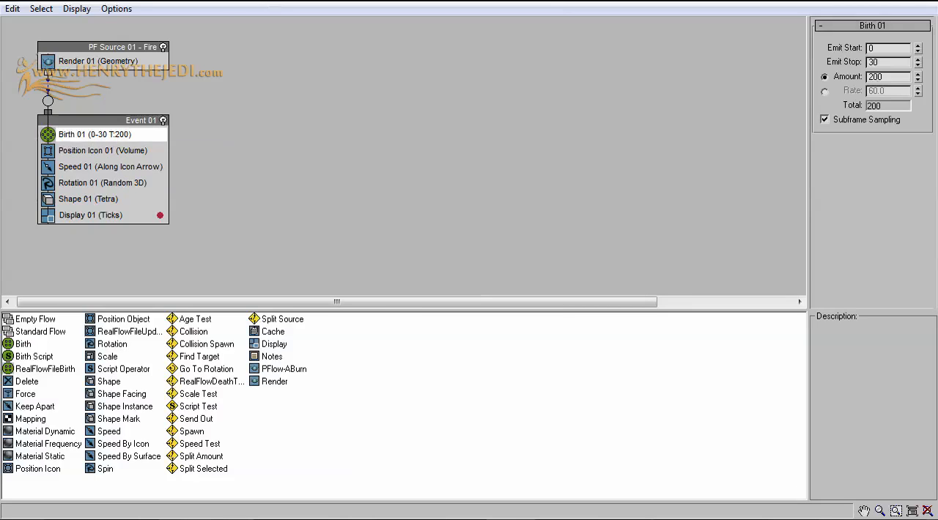
pyautogui.press('super+Down')
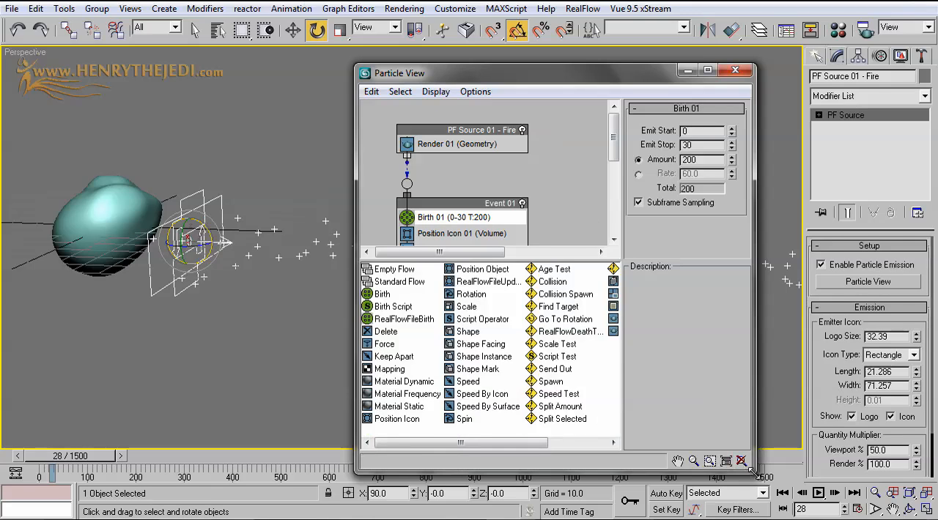
pyautogui.moveTo(755, 472); pyautogui.dragTo(887, 488)
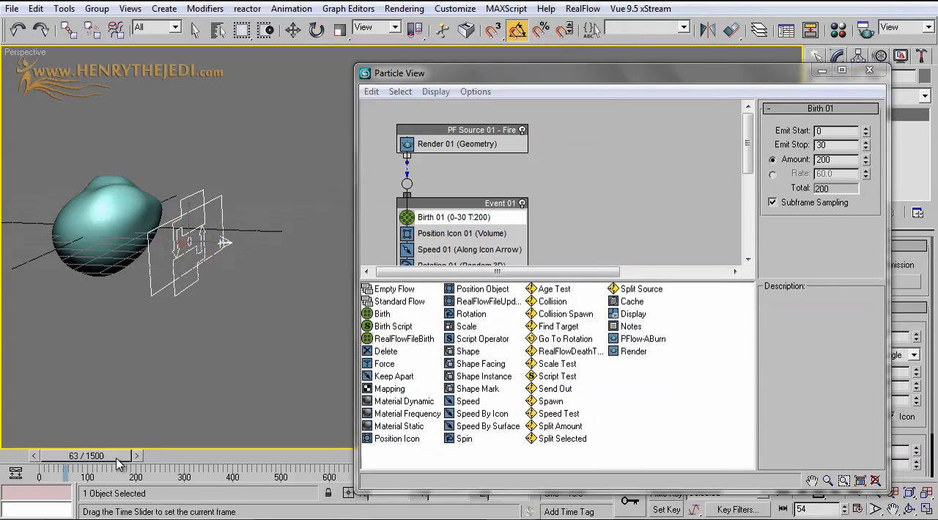
# Preview the particle emission at frames 15 and 6 beside the rock
pyautogui.moveTo(117, 464); pyautogui.dragTo(85, 459)
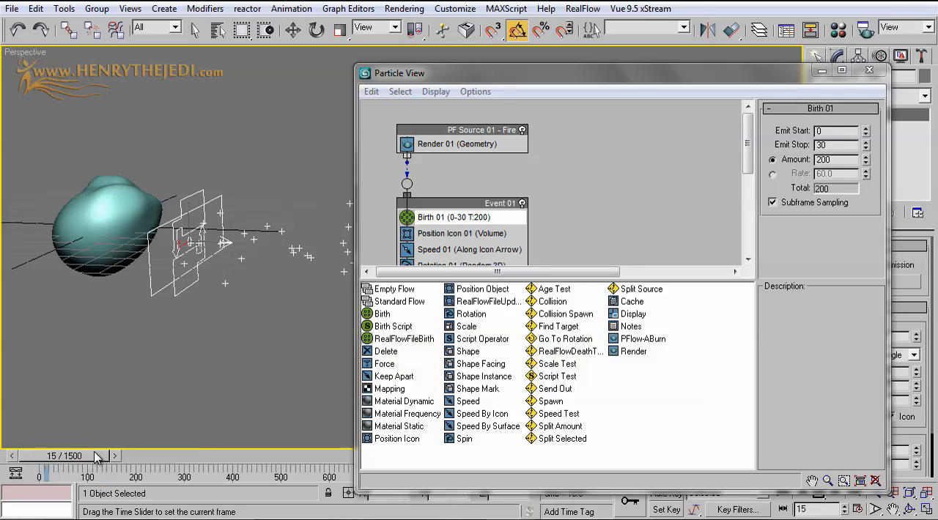
pyautogui.press('e')
pyautogui.moveTo(198, 335); pyautogui.dragTo(176, 334, button='middle')
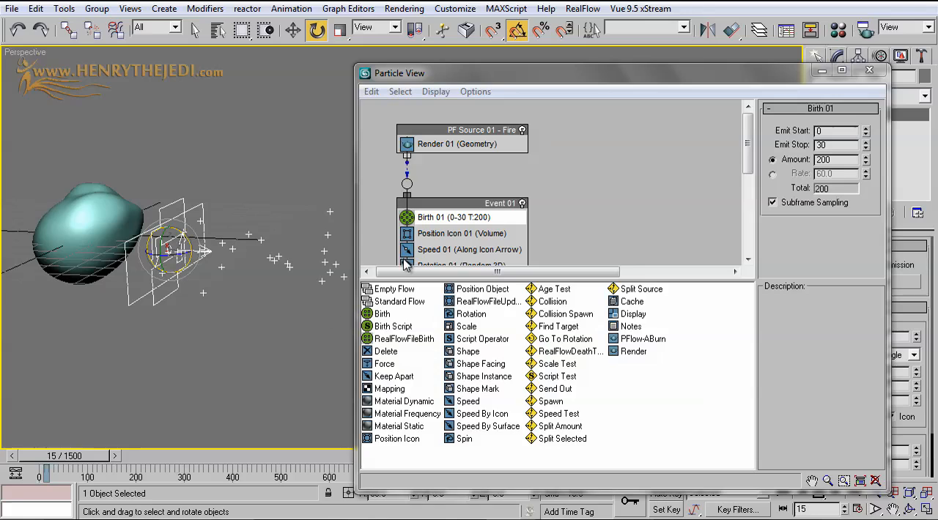
pyautogui.moveTo(81, 455)
pyautogui.mouseDown()
pyautogui.moveTo(93, 455)
pyautogui.moveTo(74, 455)
pyautogui.mouseUp()
pyautogui.press('e')
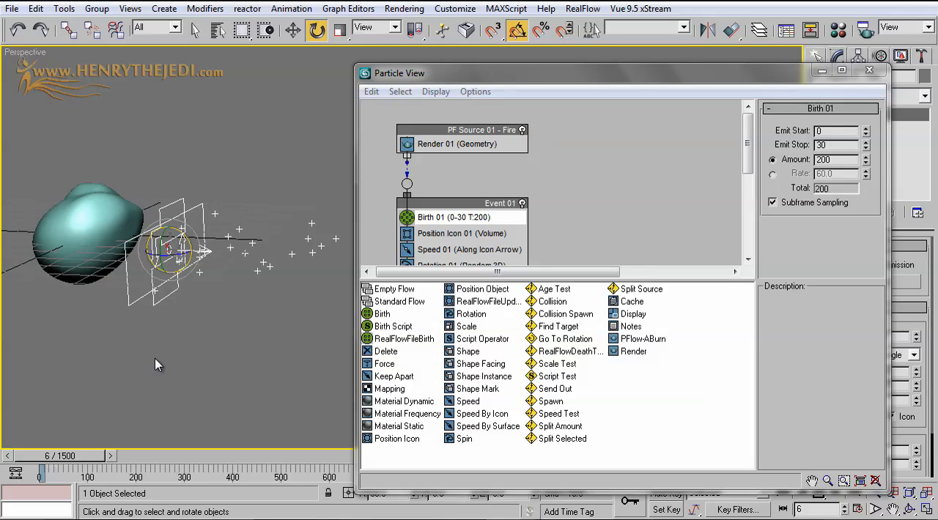
pyautogui.moveTo(56, 462); pyautogui.dragTo(60, 457)
pyautogui.press('e')
# Set the Birth operator's Emit Start to 20 and preview the emission at frame 28
pyautogui.doubleClick(826, 131)
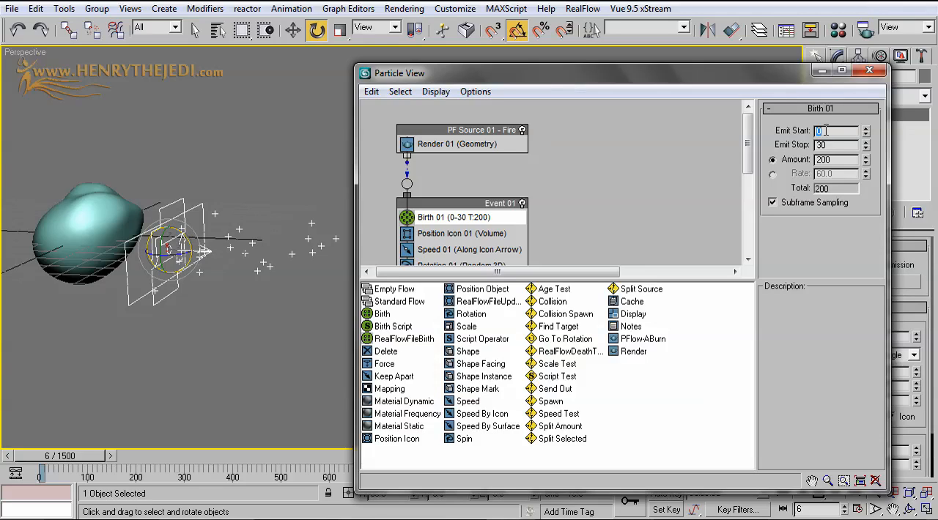
pyautogui.press('Return')
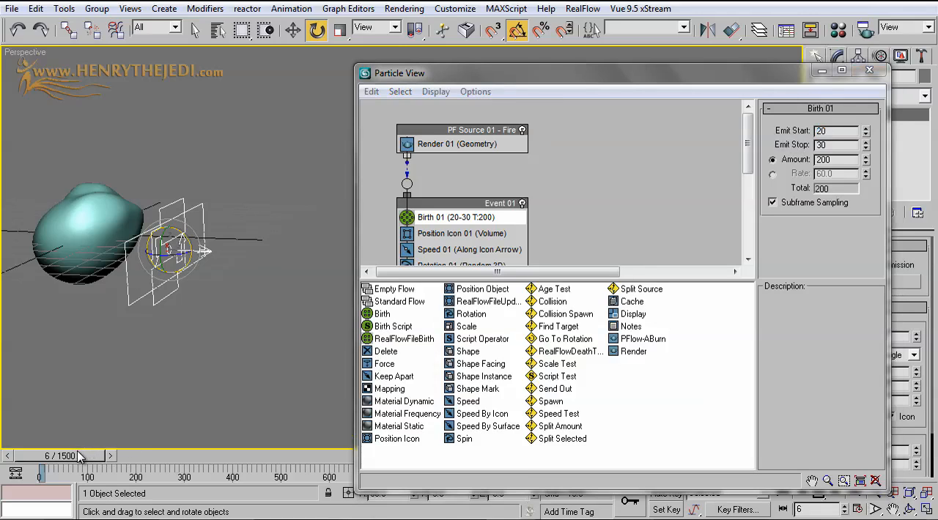
pyautogui.moveTo(91, 456); pyautogui.dragTo(63, 459)
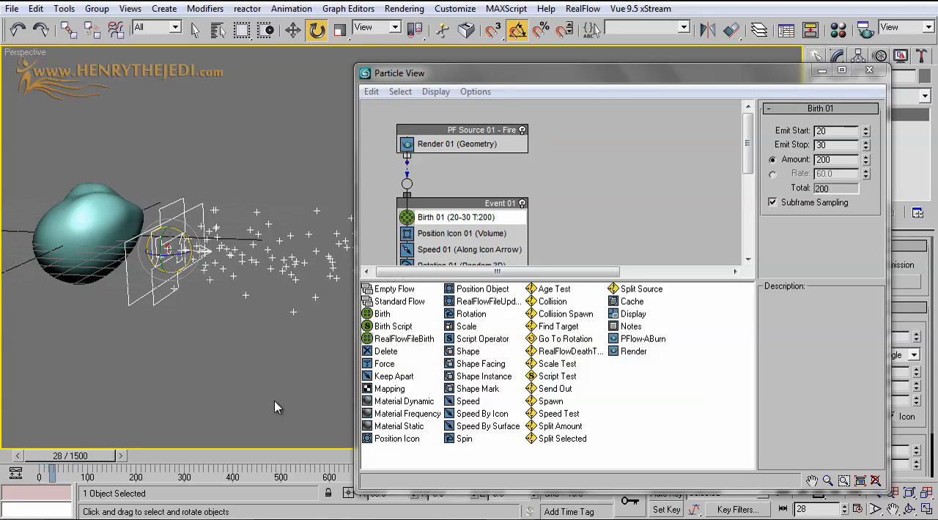
# Set the Birth operator's Emit Stop to 1500 and preview the particle stream at frame 47
pyautogui.doubleClick(837, 145)
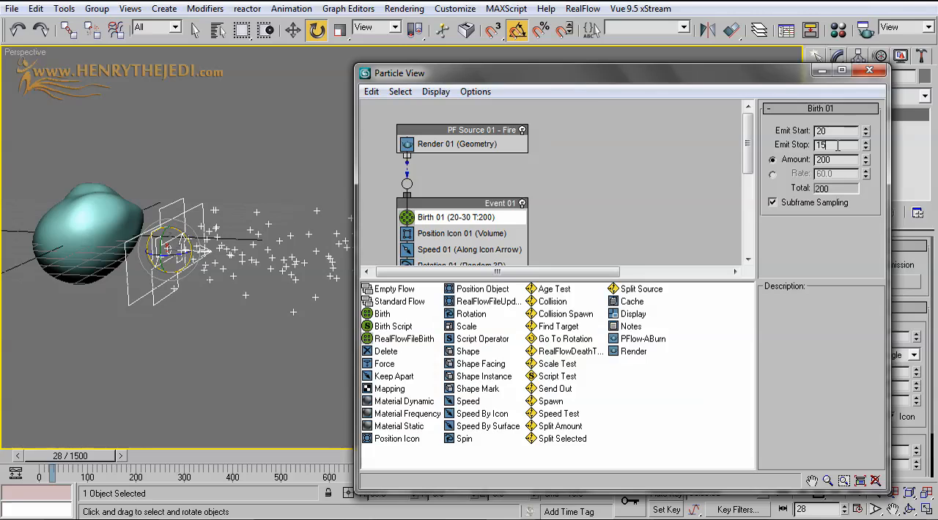
pyautogui.press('Return')
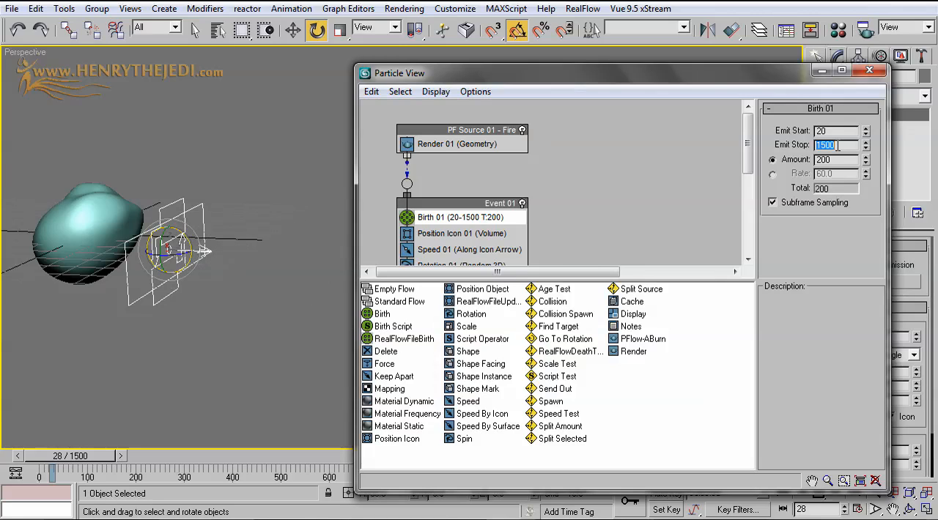
pyautogui.moveTo(680, 78); pyautogui.dragTo(794, 143)
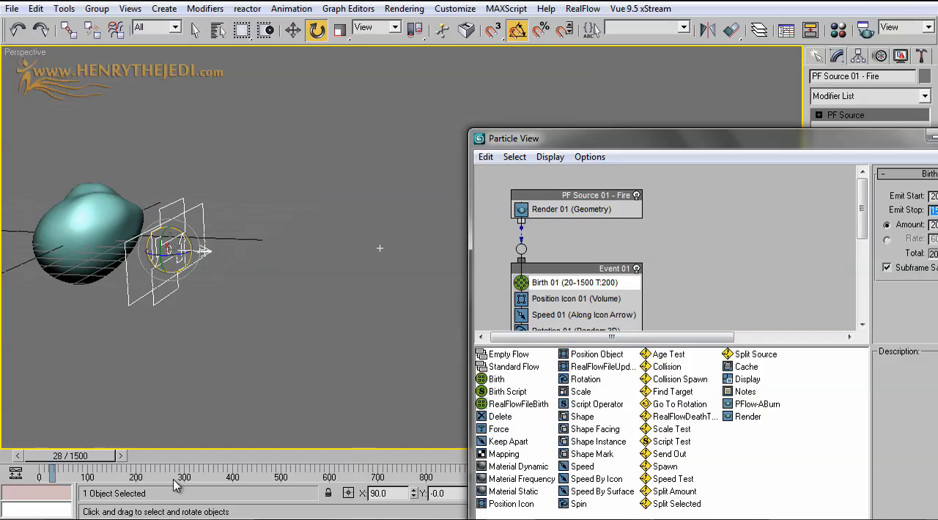
pyautogui.moveTo(113, 459); pyautogui.dragTo(123, 459)
pyautogui.press('e')
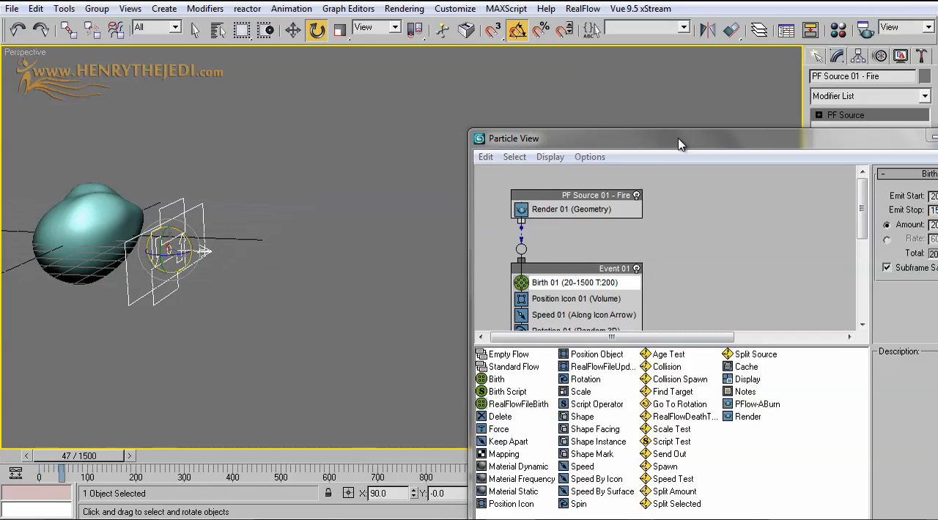
# Switch the Birth operator from Amount to Rate, set the rate to 25, and preview the stream at frame 121
pyautogui.moveTo(678, 144); pyautogui.dragTo(520, 99)
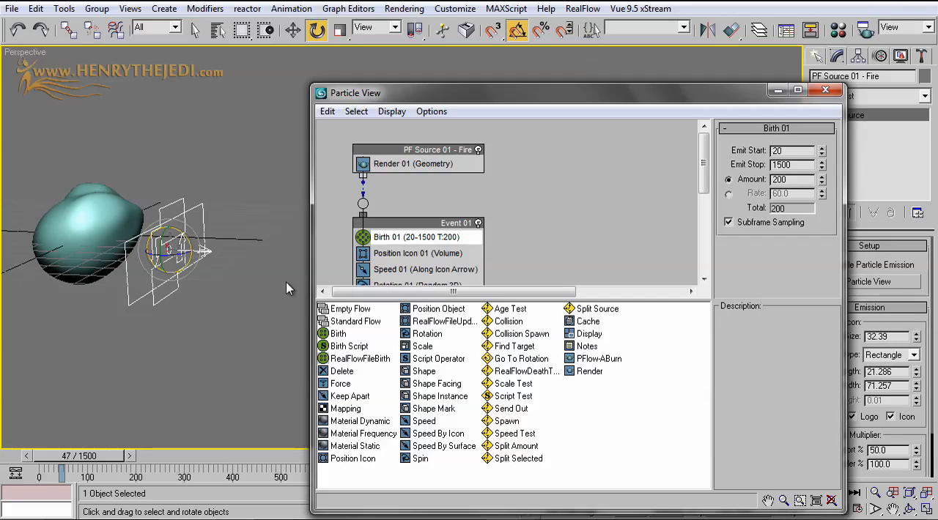
pyautogui.moveTo(218, 271); pyautogui.dragTo(282, 272, button='middle')
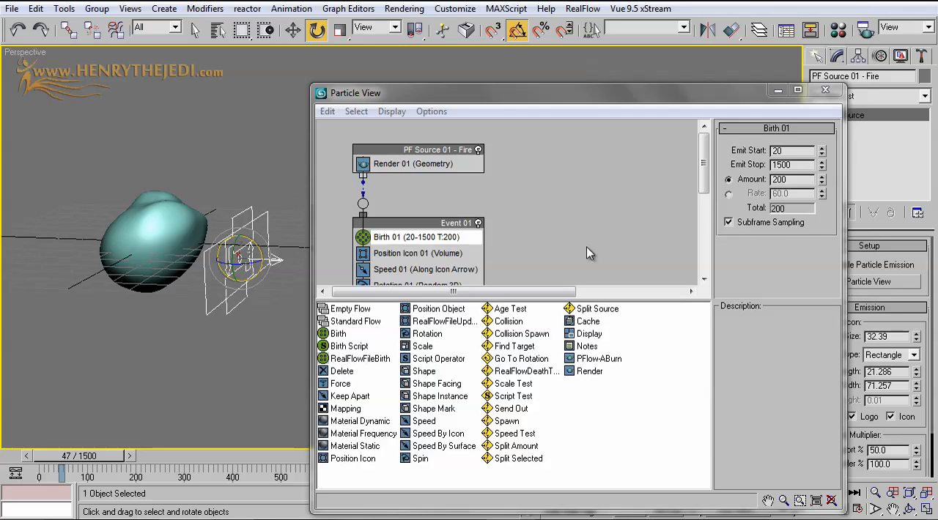
pyautogui.click(728, 194)
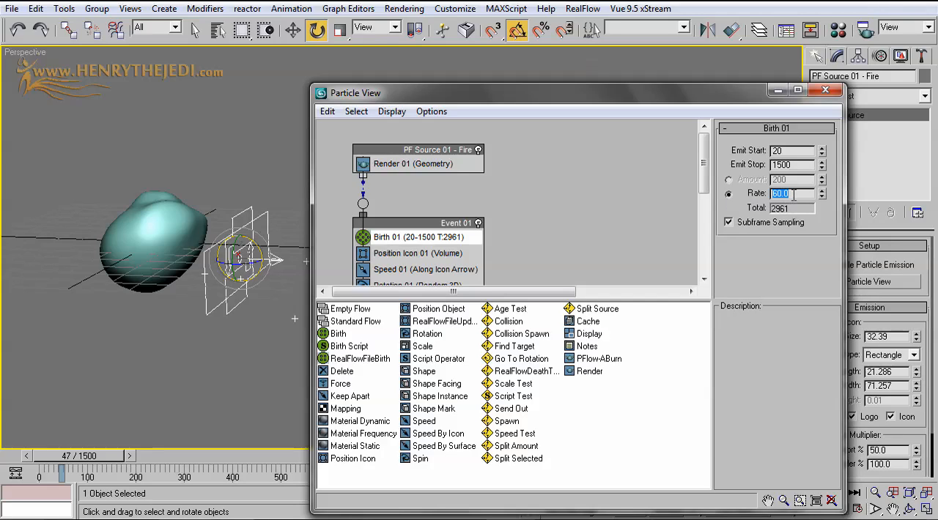
pyautogui.press('Return')
pyautogui.click(777, 91)
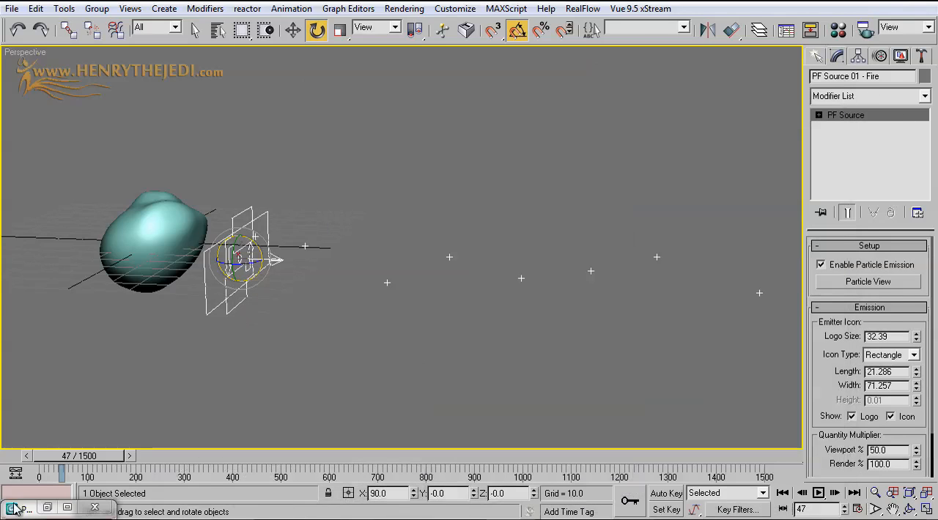
pyautogui.moveTo(64, 466); pyautogui.dragTo(100, 460)
pyautogui.press('e')
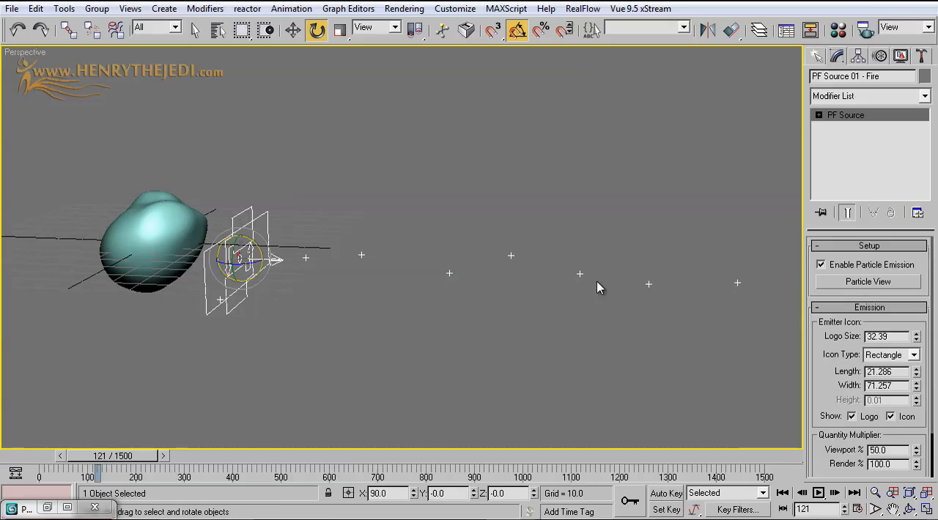
# Restore Particle View with all of Event 01's operators in sight, move it clear of the rock, and preview frame 108
pyautogui.click(850, 282)
pyautogui.moveTo(523, 242); pyautogui.dragTo(521, 190, button='middle')
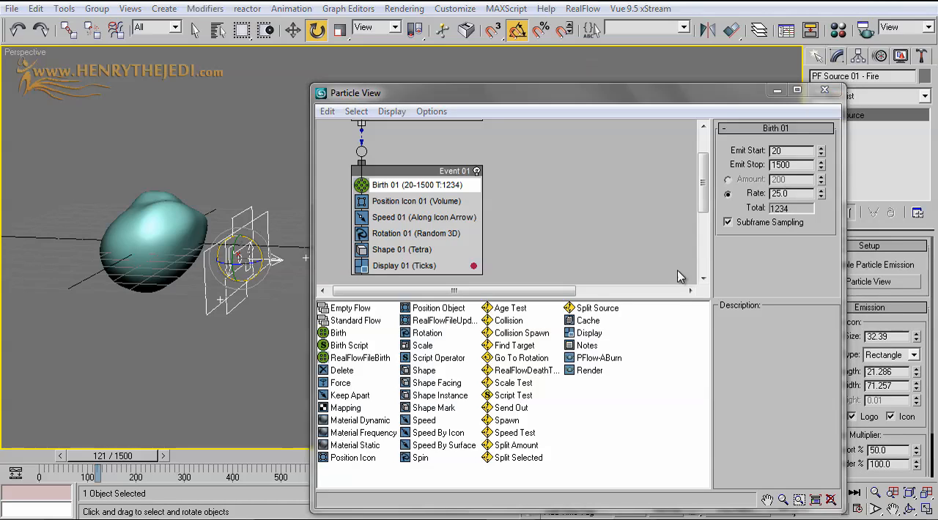
pyautogui.moveTo(564, 101); pyautogui.dragTo(707, 167)
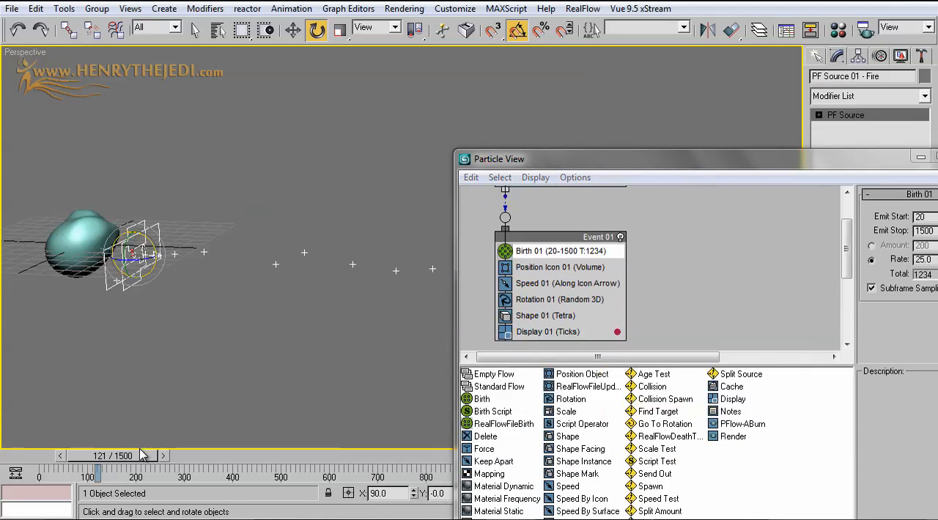
pyautogui.moveTo(147, 456)
pyautogui.mouseDown()
pyautogui.moveTo(88, 457)
pyautogui.moveTo(138, 460)
pyautogui.mouseUp()
pyautogui.press('e')
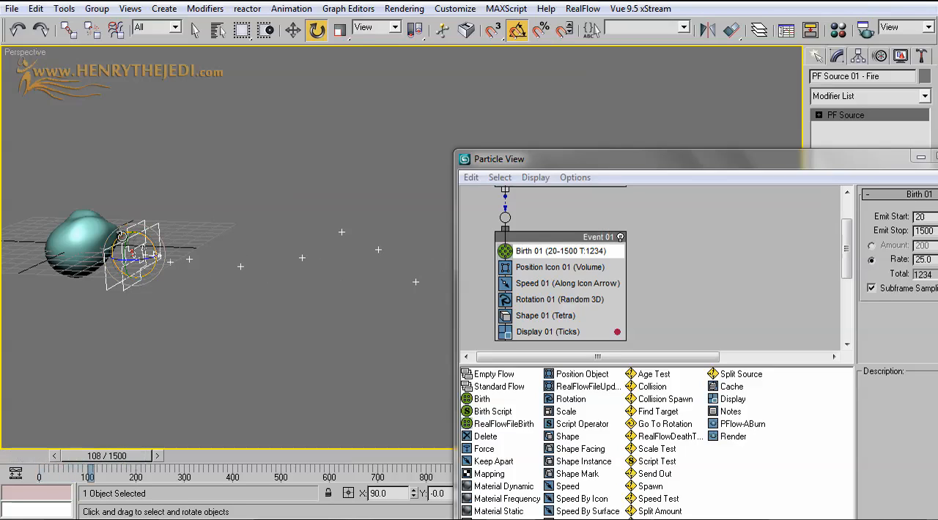
# Rename the rock object as "Asteroid" and bring Particle View fully back on screen
pyautogui.click(78, 246)
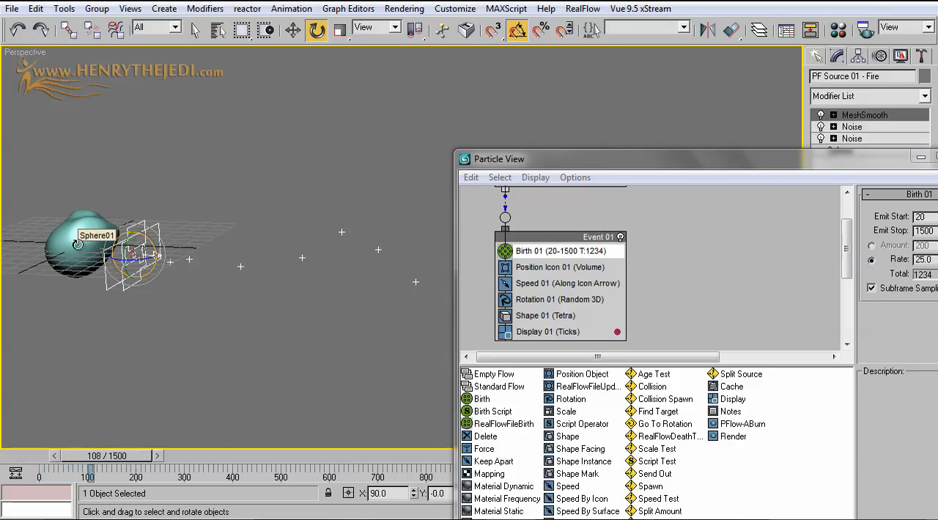
pyautogui.click(864, 75)
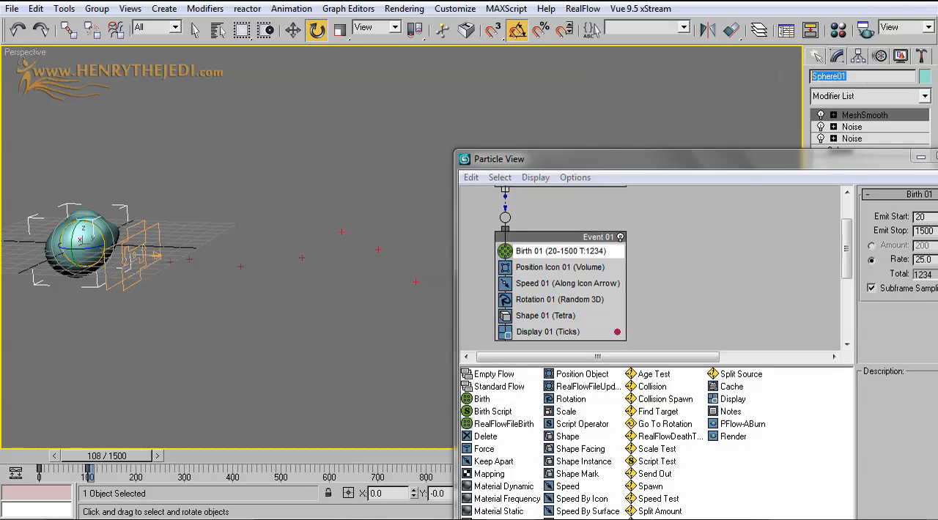
pyautogui.write('R')
pyautogui.moveTo(752, 171); pyautogui.dragTo(701, 102)
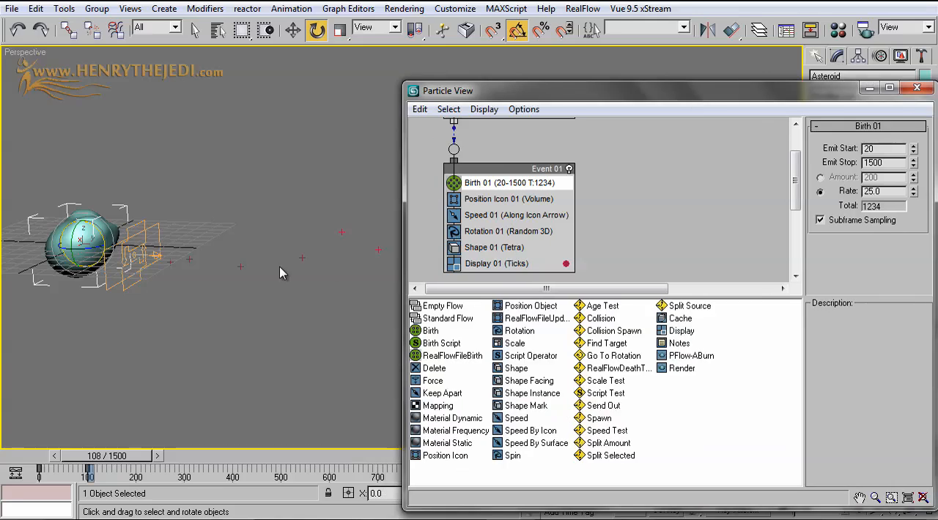
# Replace the Position Icon 01 operator in the fire source's Event 01 with a Position Object operator
pyautogui.click(147, 235)
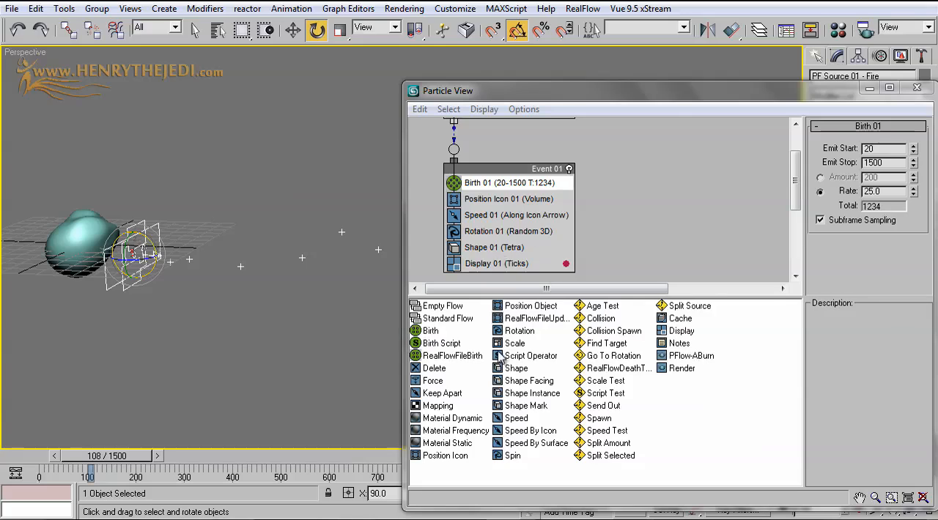
pyautogui.click(489, 485)
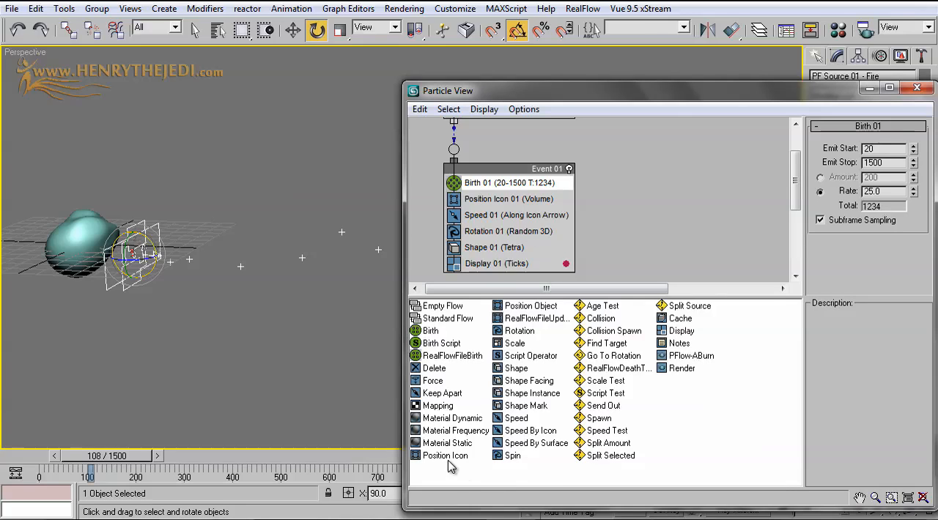
pyautogui.click(548, 307)
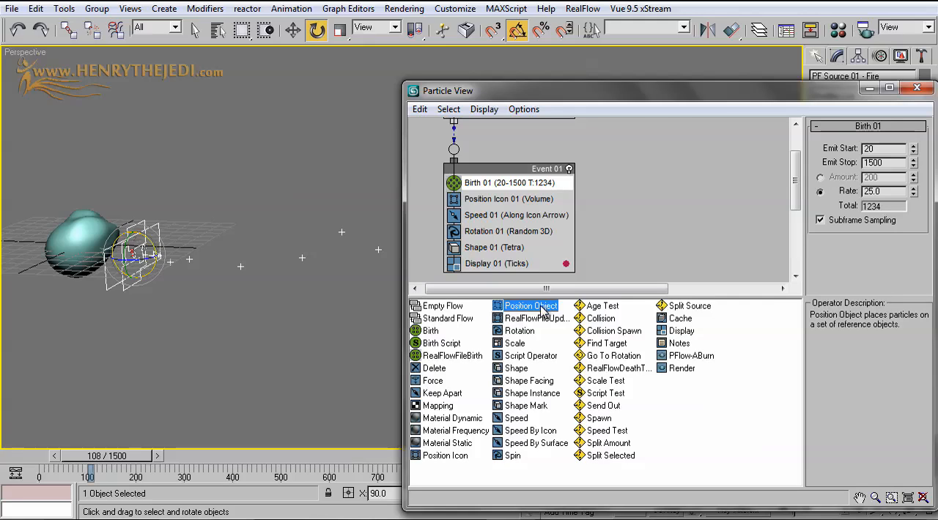
pyautogui.moveTo(535, 307); pyautogui.dragTo(501, 202)
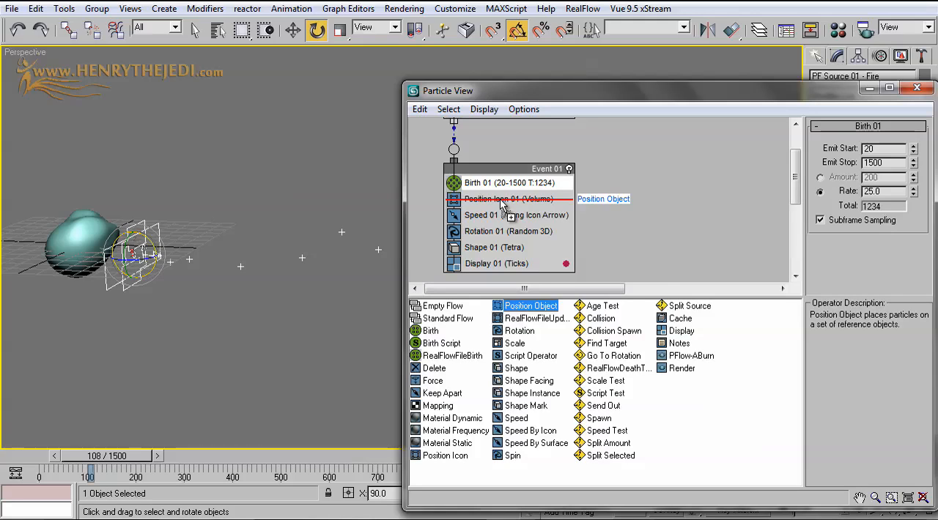
pyautogui.moveTo(502, 207); pyautogui.dragTo(502, 206)
# Assign Asteroid as the emitter object of the Position Object 01 operator
pyautogui.click(513, 201)
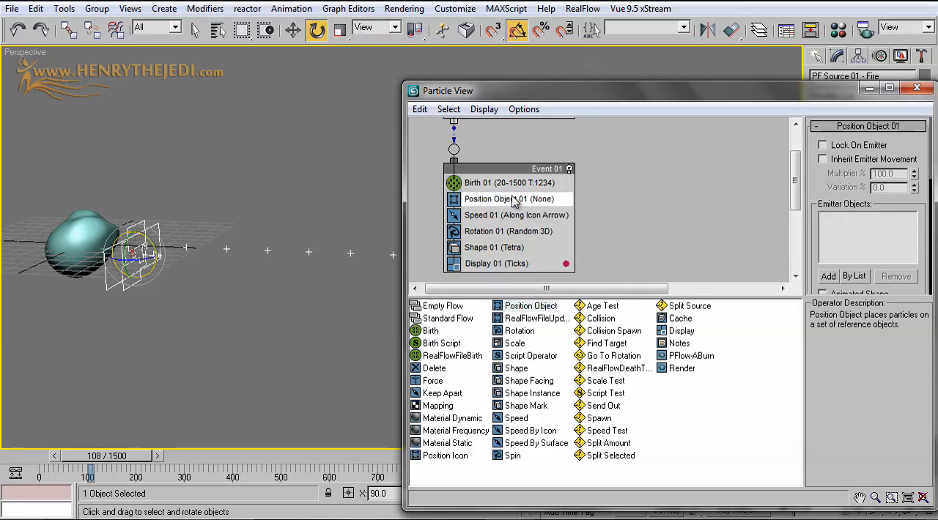
pyautogui.click(854, 276)
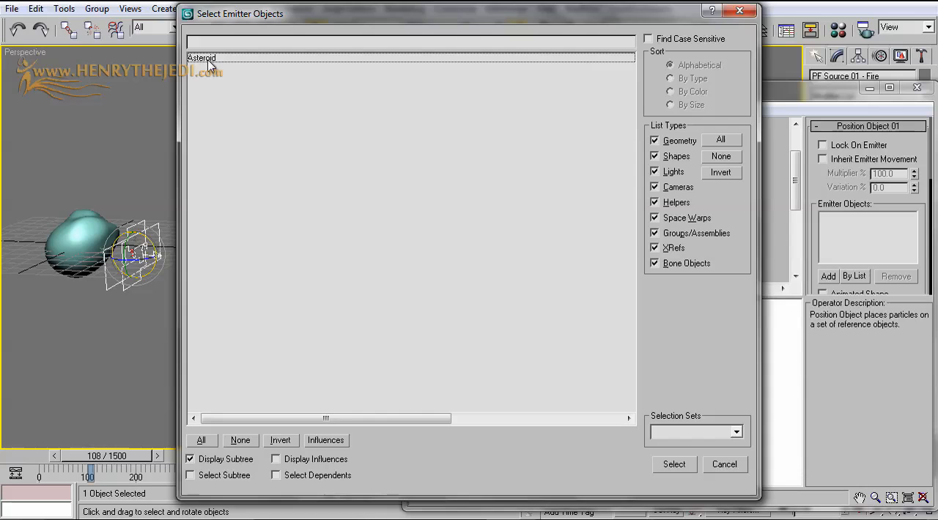
pyautogui.doubleClick(201, 59)
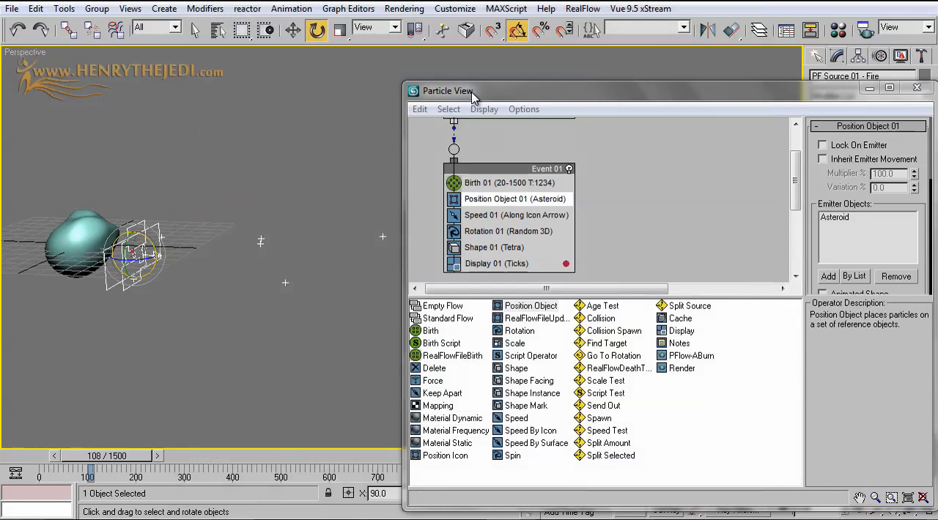
# Move Particle View clear of the particle stream and preview frame 160
pyautogui.moveTo(473, 96); pyautogui.dragTo(661, 183)
pyautogui.moveTo(146, 456); pyautogui.dragTo(170, 455)
# Test the emission by moving the Asteroid up about 17 units, and undo the move
pyautogui.click(292, 34)
pyautogui.moveTo(138, 236); pyautogui.dragTo(214, 254, button='middle')
pyautogui.click(169, 258)
pyautogui.moveTo(155, 236); pyautogui.dragTo(137, 207)
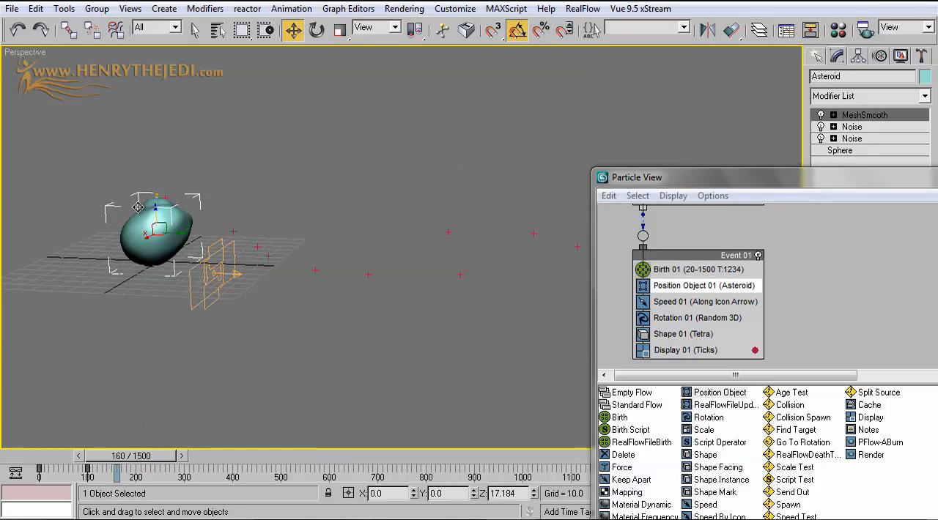
pyautogui.click(35, 8)
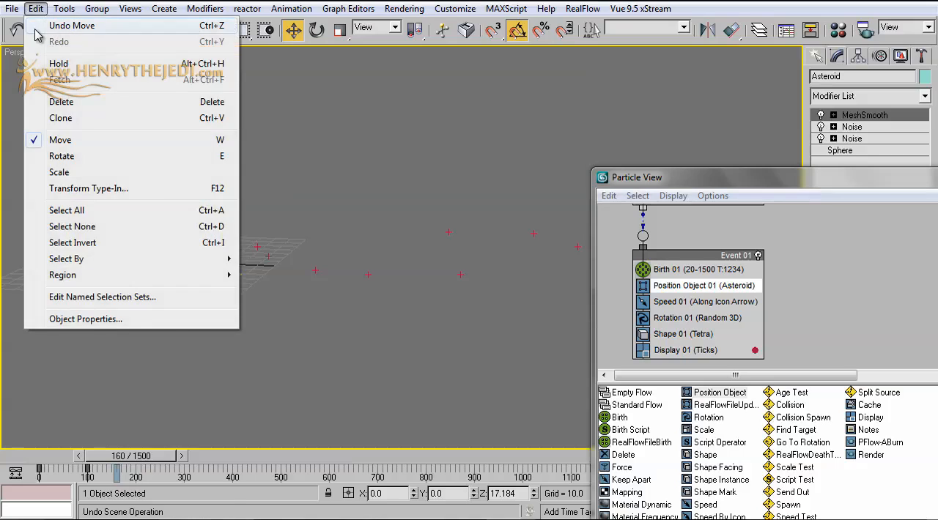
pyautogui.click(51, 18)
# Test the emission by rotating the Asteroid about -105 degrees around Y, and undo the rotation
pyautogui.click(317, 30)
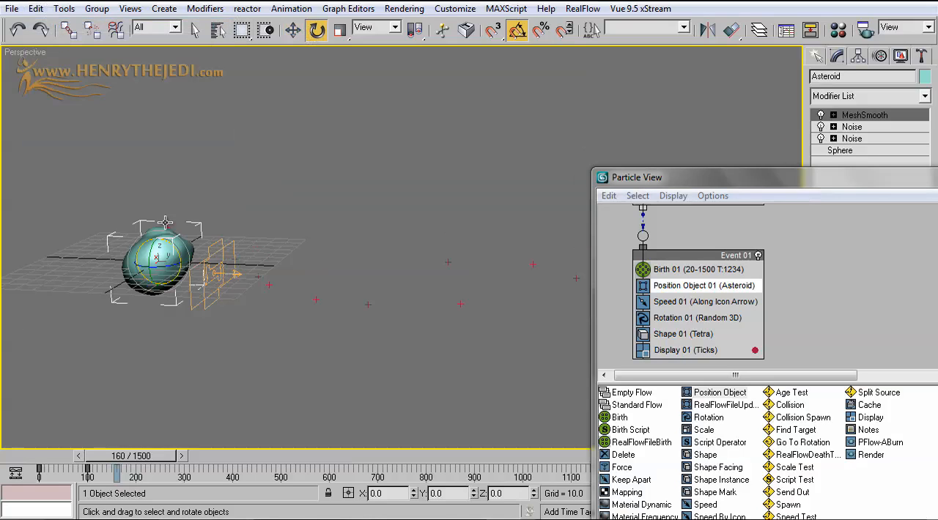
pyautogui.moveTo(152, 251); pyautogui.dragTo(163, 182)
pyautogui.click(35, 8)
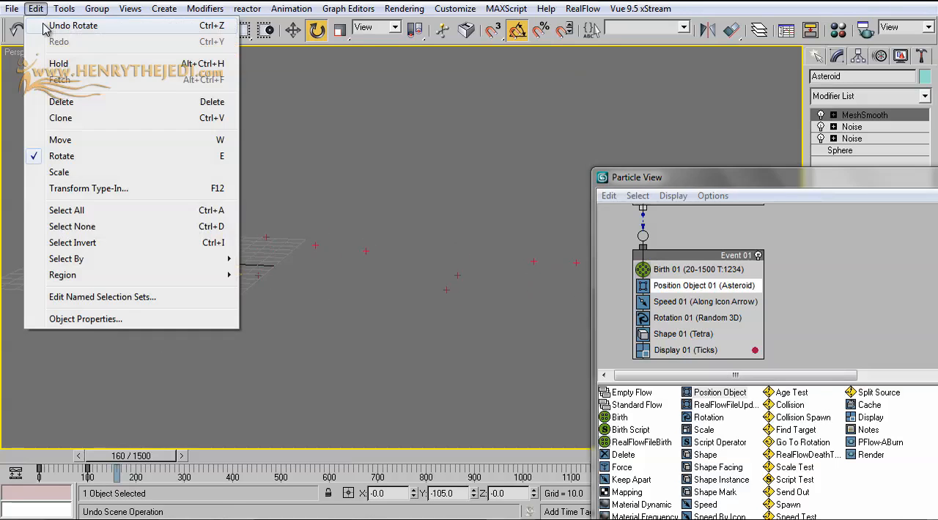
pyautogui.click(51, 17)
# Bring Particle View back and set the Display 01 operator's particle color to white (255, 255, 255)
pyautogui.moveTo(775, 196); pyautogui.dragTo(581, 111)
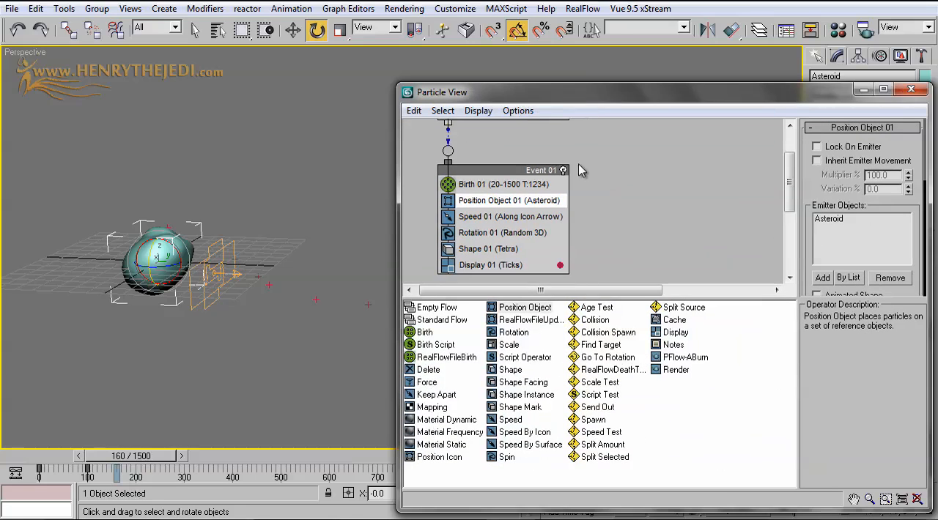
pyautogui.click(526, 269)
pyautogui.click(908, 183)
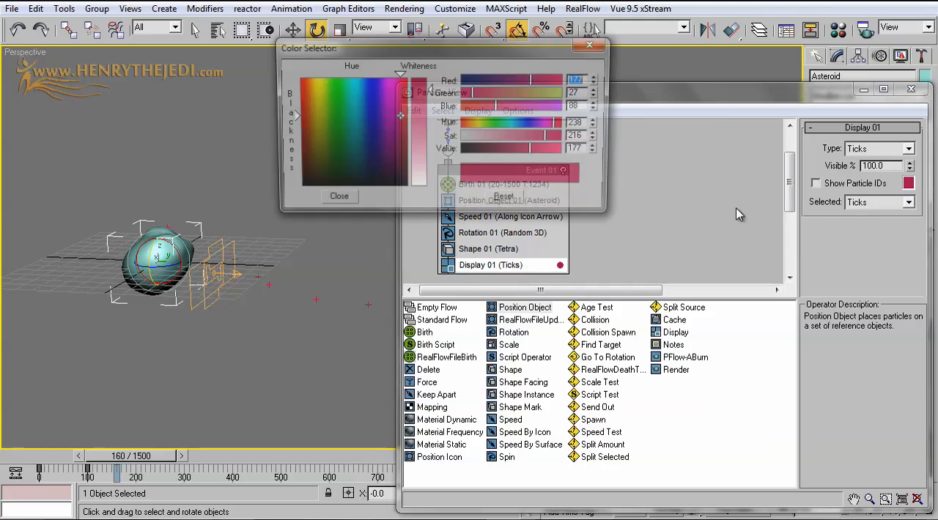
pyautogui.moveTo(432, 135); pyautogui.dragTo(419, 191)
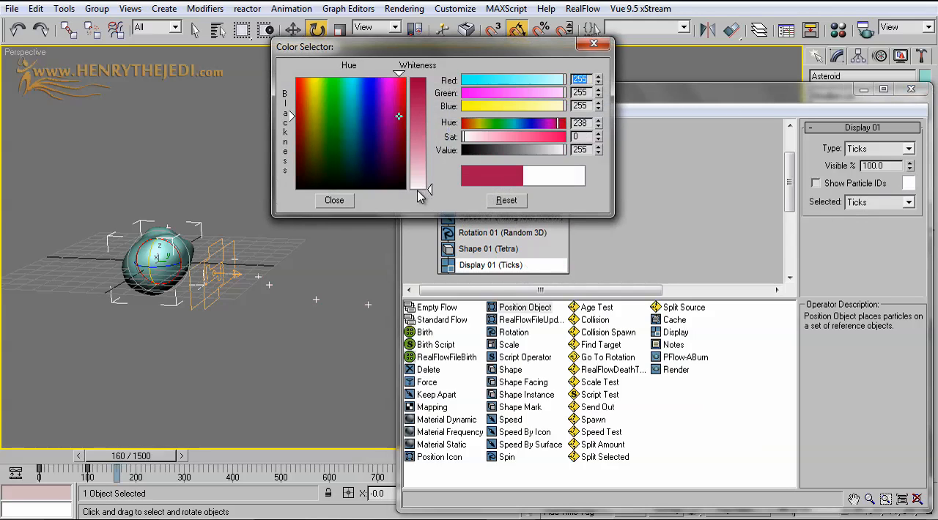
pyautogui.click(334, 200)
# Uncover the white particles, test-rotate the Asteroid about 60 degrees around X, and undo the rotation
pyautogui.moveTo(607, 90); pyautogui.dragTo(639, 311)
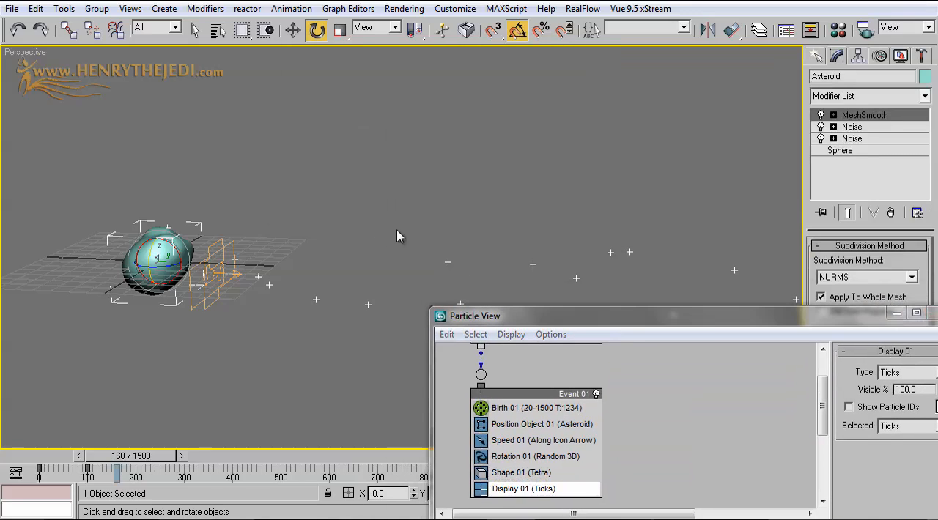
pyautogui.moveTo(174, 248); pyautogui.dragTo(167, 183)
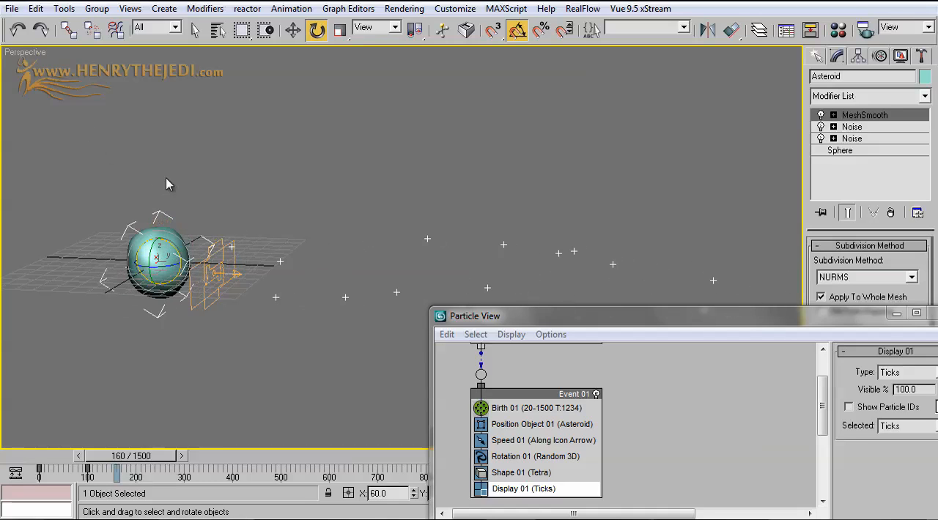
pyautogui.click(41, 7)
pyautogui.click(50, 25)
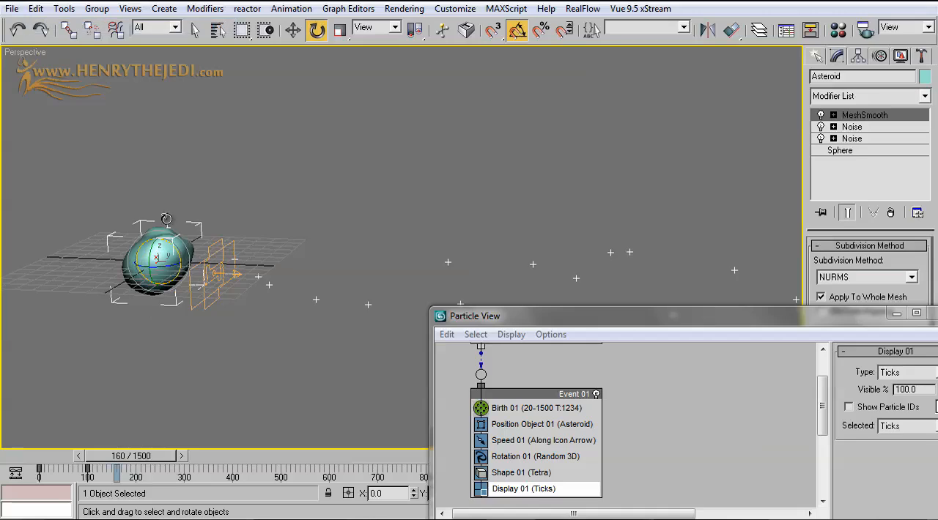
# Test-move the Asteroid upward to check that the white particles follow, and undo the move
pyautogui.click(292, 29)
pyautogui.moveTo(156, 241); pyautogui.dragTo(152, 165)
pyautogui.click(32, 11)
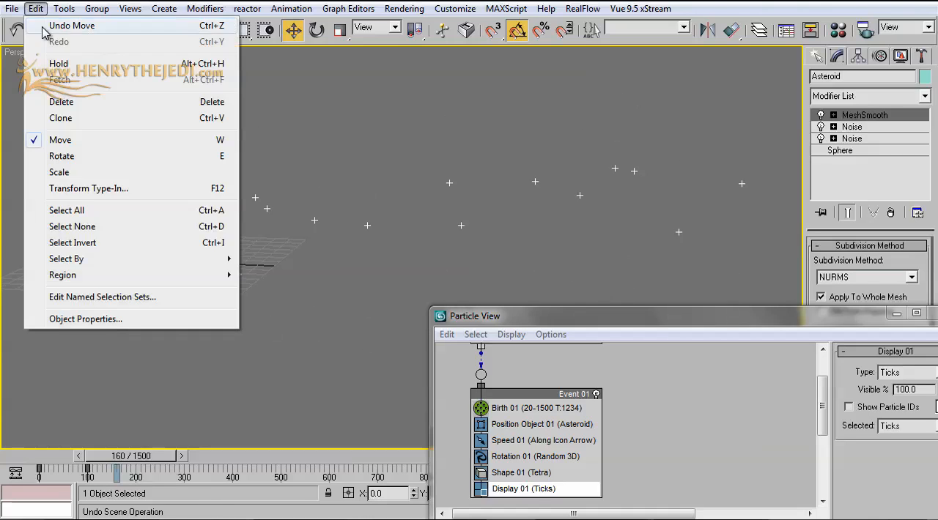
pyautogui.click(50, 25)
# Enable Inherit Emitter Movement for the Position Object 01 operator and review its emitter and location settings
pyautogui.moveTo(559, 314); pyautogui.dragTo(427, 110)
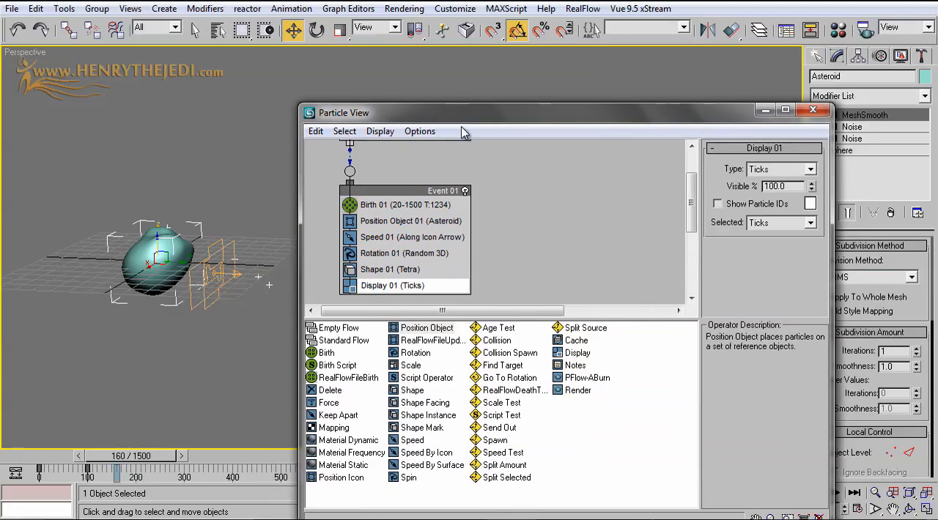
pyautogui.click(428, 220)
pyautogui.moveTo(718, 211); pyautogui.dragTo(721, 174)
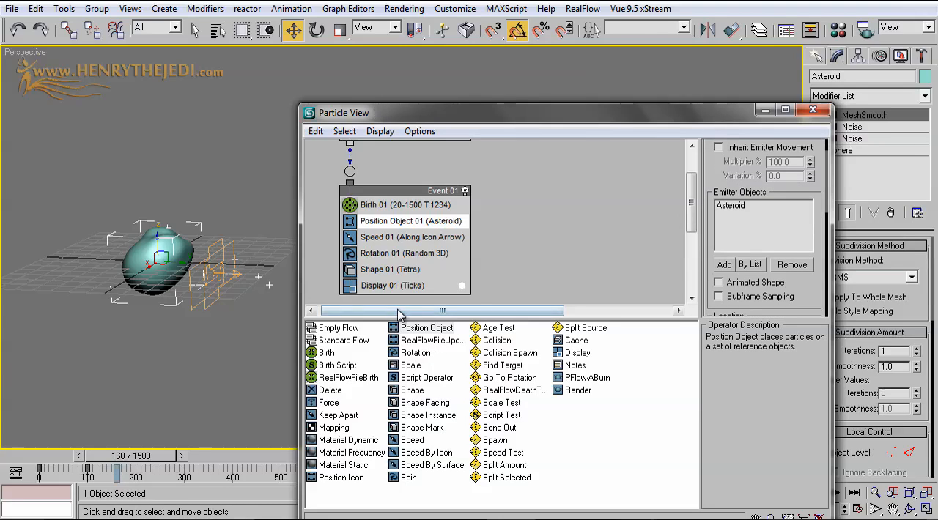
pyautogui.moveTo(738, 178); pyautogui.dragTo(736, 212)
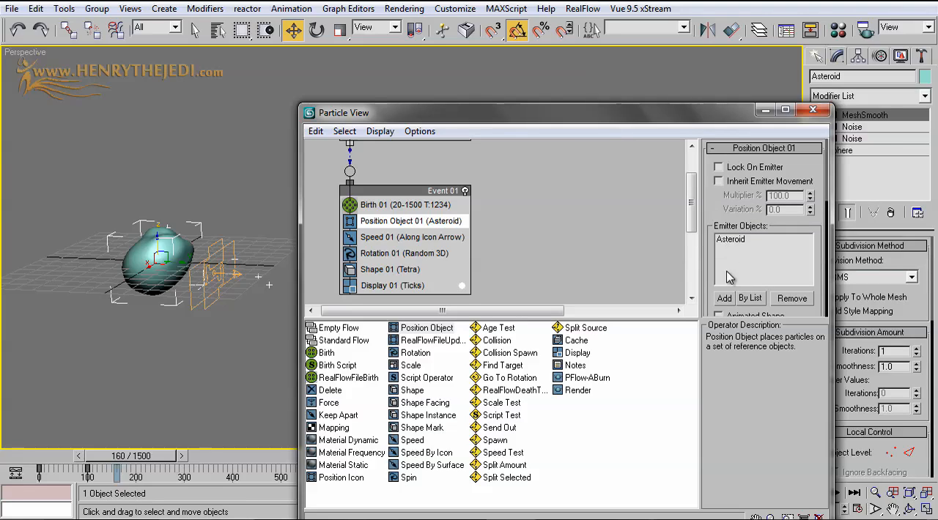
pyautogui.click(759, 183)
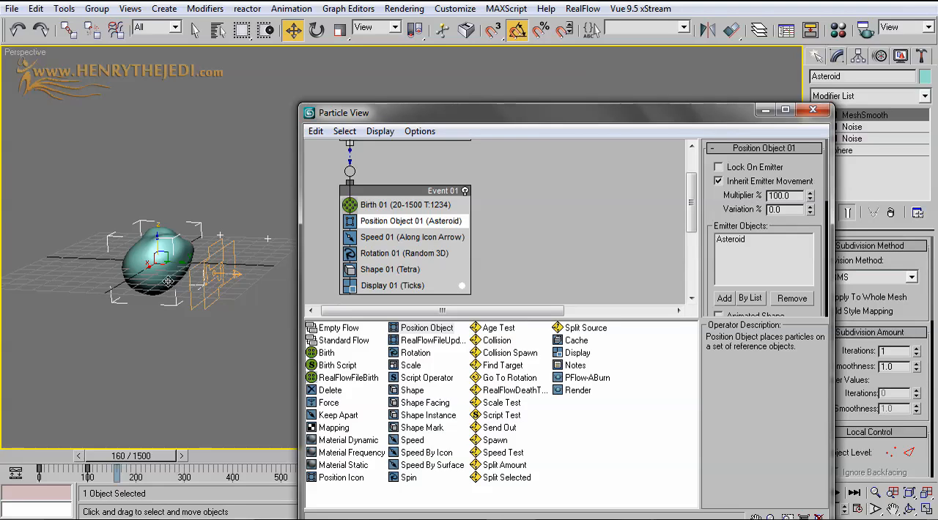
pyautogui.click(760, 241)
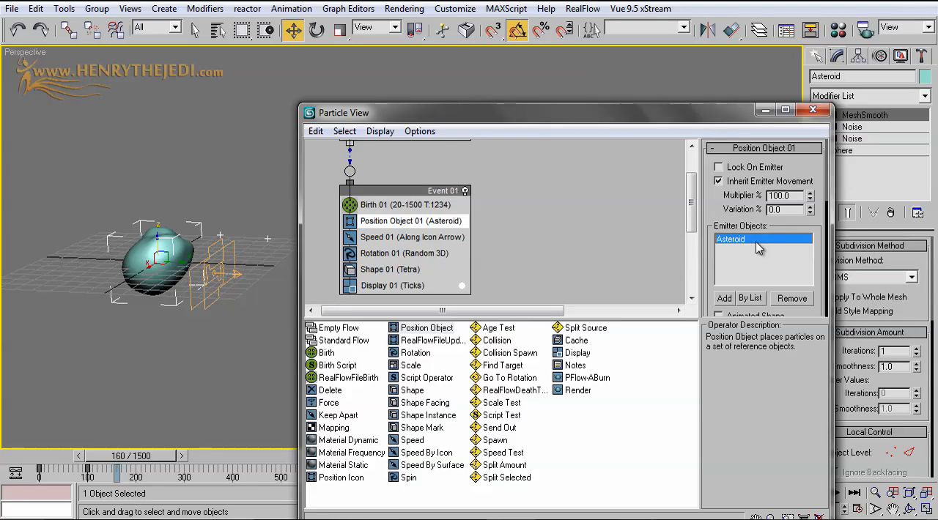
pyautogui.moveTo(737, 221); pyautogui.dragTo(740, 152)
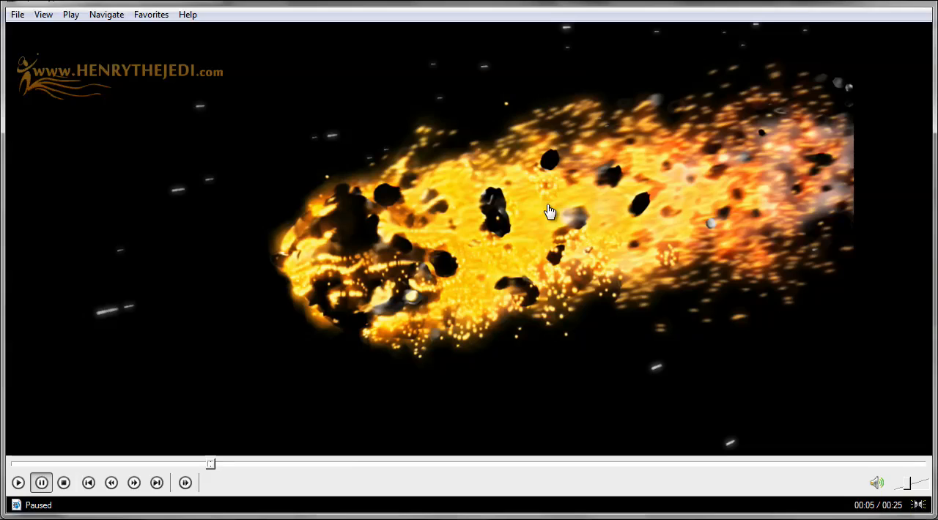
# Switch to the media player and replay the opening seconds of the burning asteroid render to examine the fire and debris
pyautogui.click(112, 463)
pyautogui.click(275, 358)
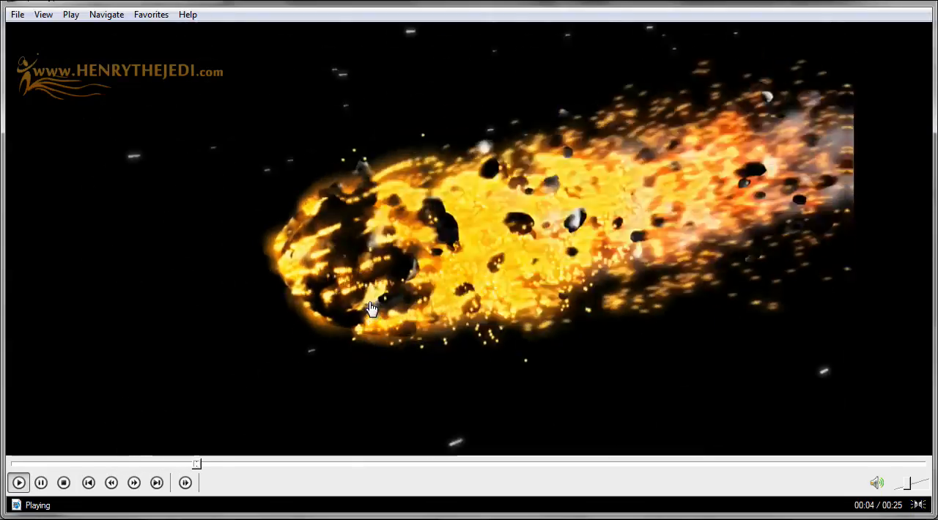
pyautogui.click(615, 255)
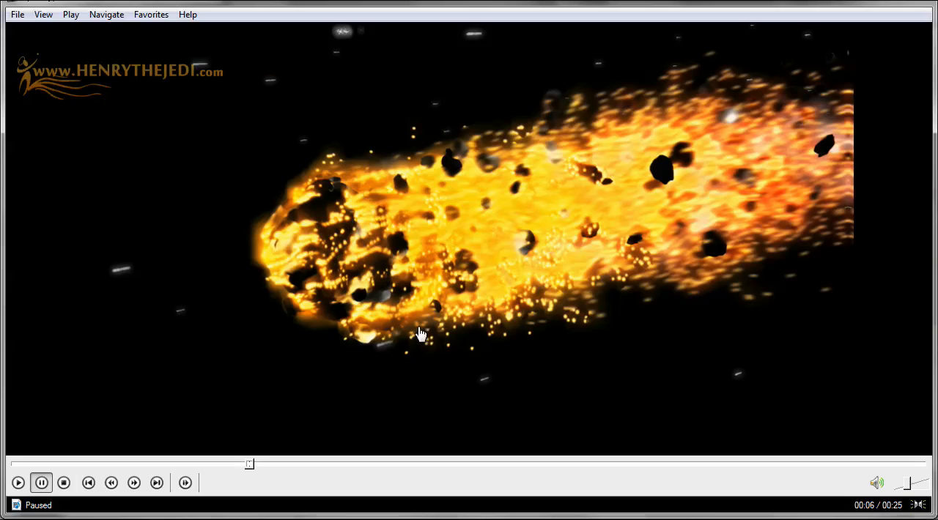
pyautogui.click(140, 465)
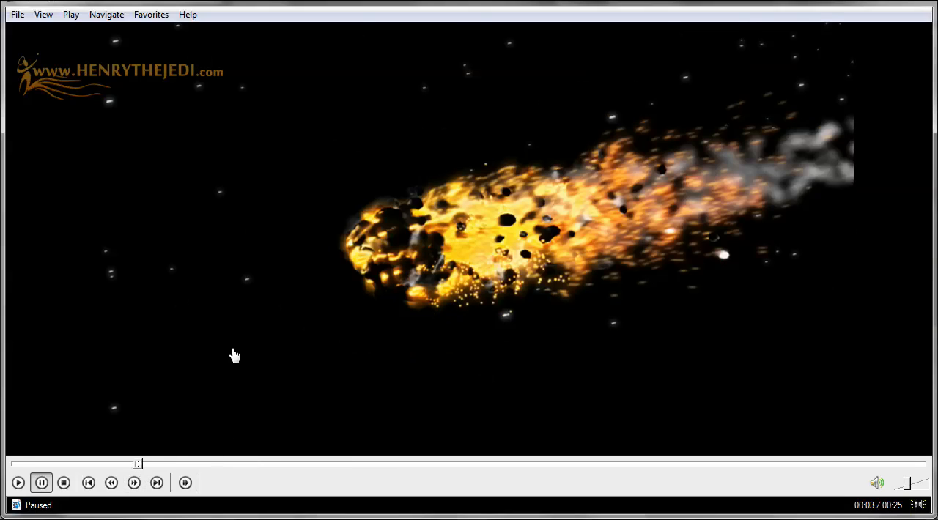
pyautogui.click(235, 346)
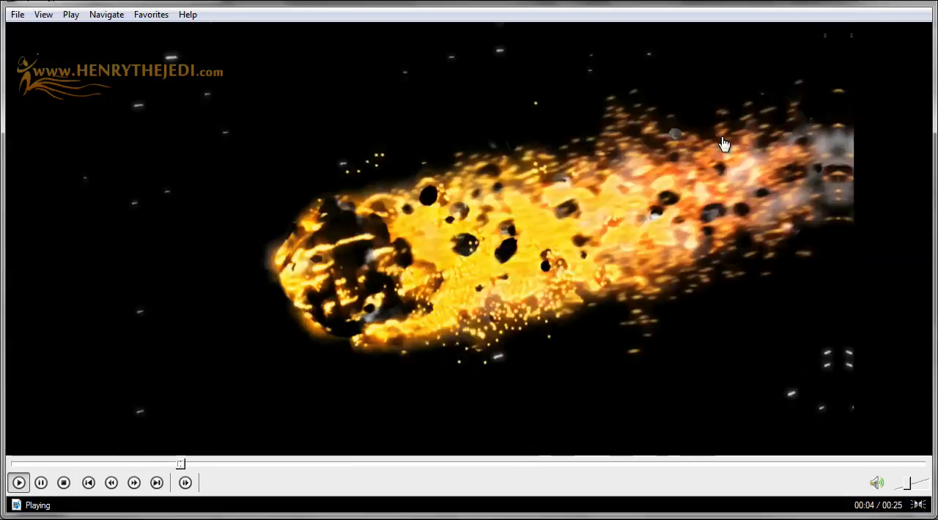
pyautogui.click(566, 266)
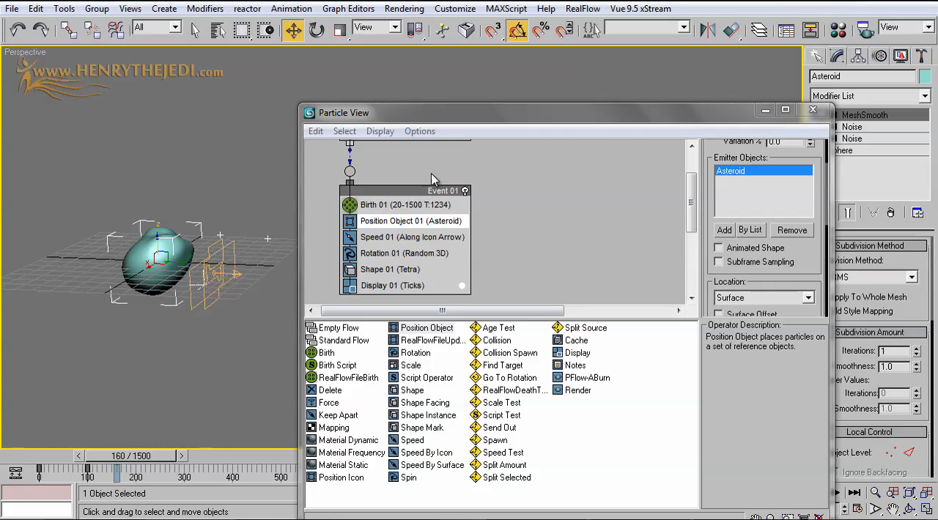
# Maximize Particle View and delete the Speed 01 and Rotation 01 operators from Event 01
pyautogui.moveTo(599, 126); pyautogui.dragTo(608, 103)
pyautogui.doubleClick(608, 103)
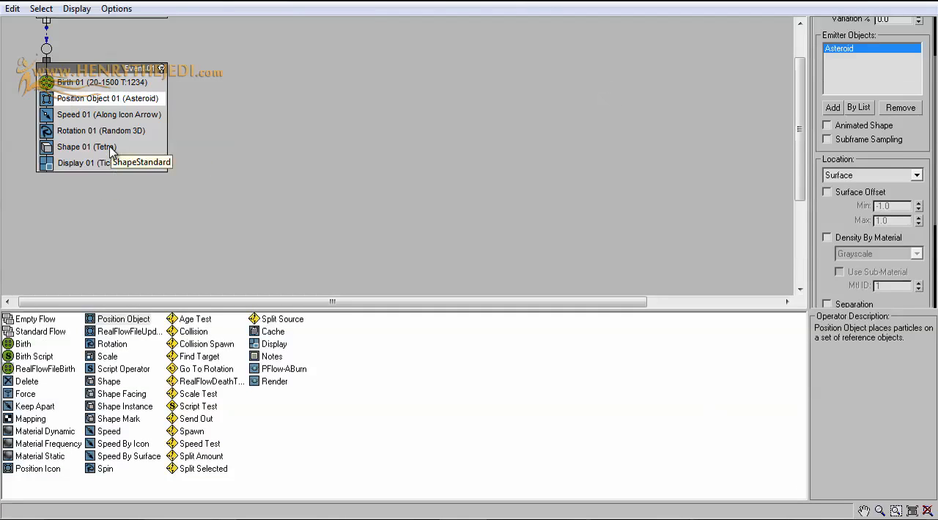
pyautogui.click(104, 115)
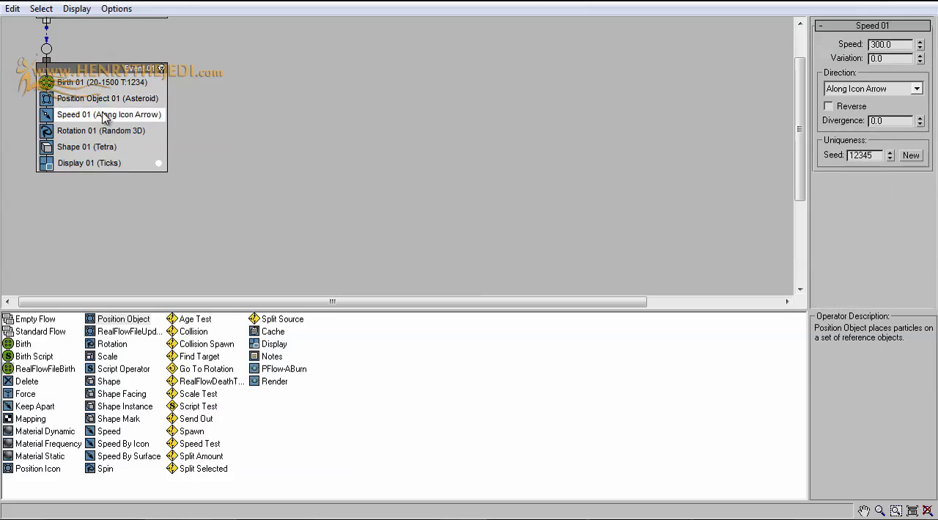
pyautogui.rightClick(102, 114)
pyautogui.click(140, 284)
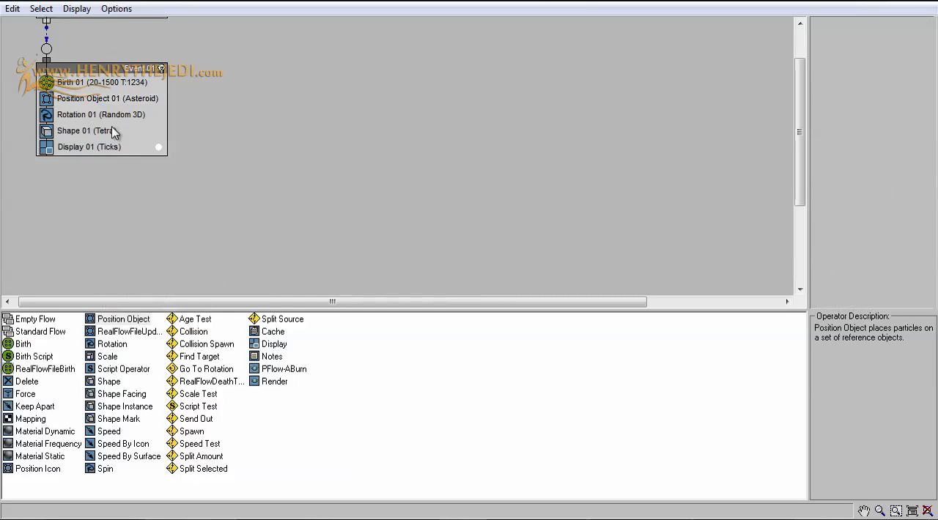
pyautogui.click(108, 115)
pyautogui.rightClick(107, 115)
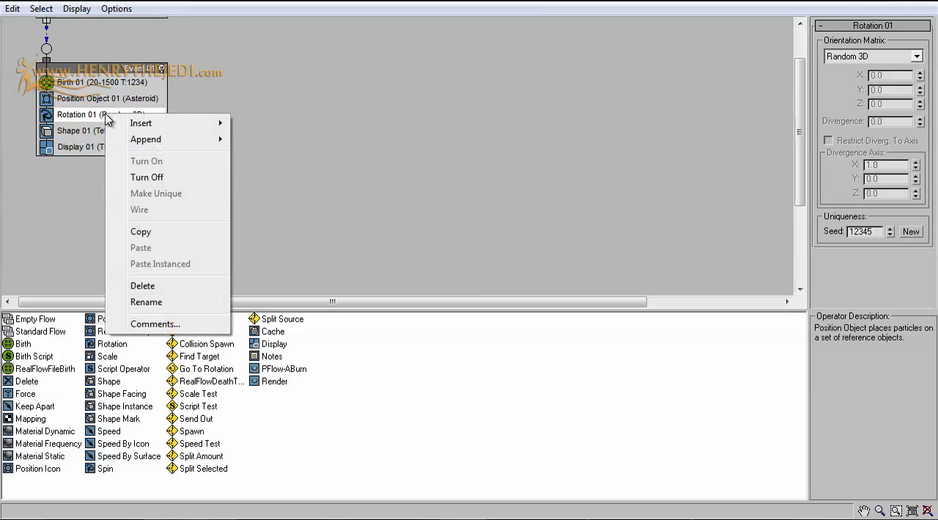
pyautogui.click(154, 285)
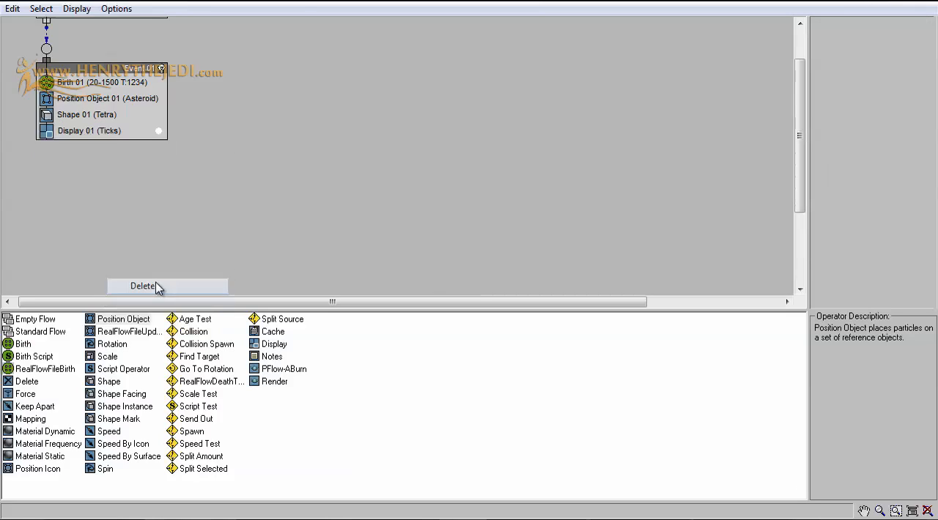
# Delete the Shape 01 operator from Event 01
pyautogui.click(105, 115)
pyautogui.rightClick(104, 115)
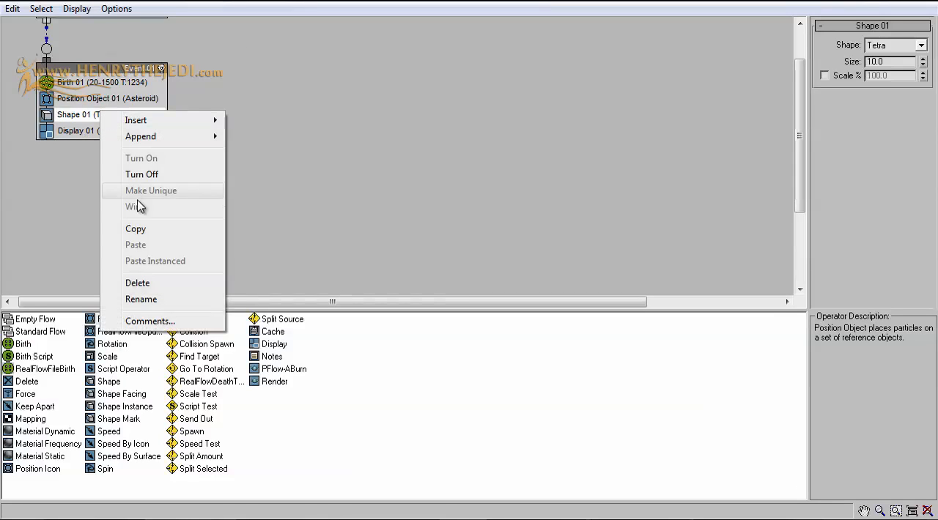
pyautogui.click(139, 282)
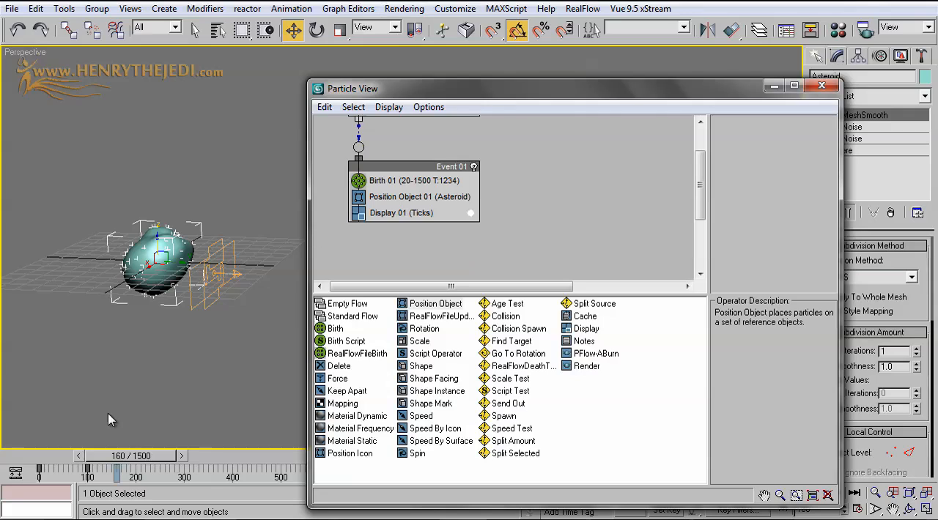
# Scrub the animation between the early frames and frame 215, ending at frame 94, and inspect the particles on the asteroid's surface
pyautogui.moveTo(150, 454); pyautogui.dragTo(183, 457)
pyautogui.press('w')
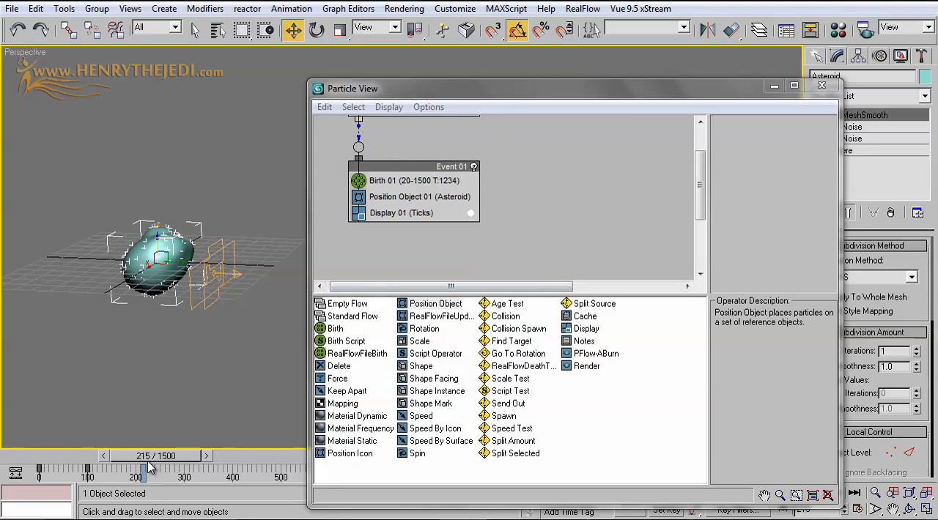
pyautogui.moveTo(148, 463); pyautogui.dragTo(72, 454)
pyautogui.moveTo(79, 454); pyautogui.dragTo(99, 453)
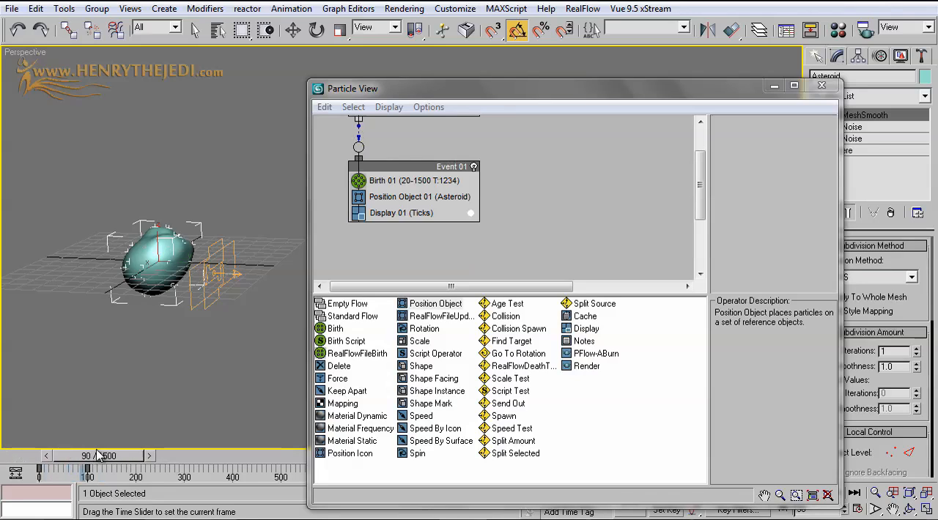
pyautogui.scroll(3, 151, 305)
pyautogui.moveTo(169, 293); pyautogui.dragTo(311, 294, button='middle')
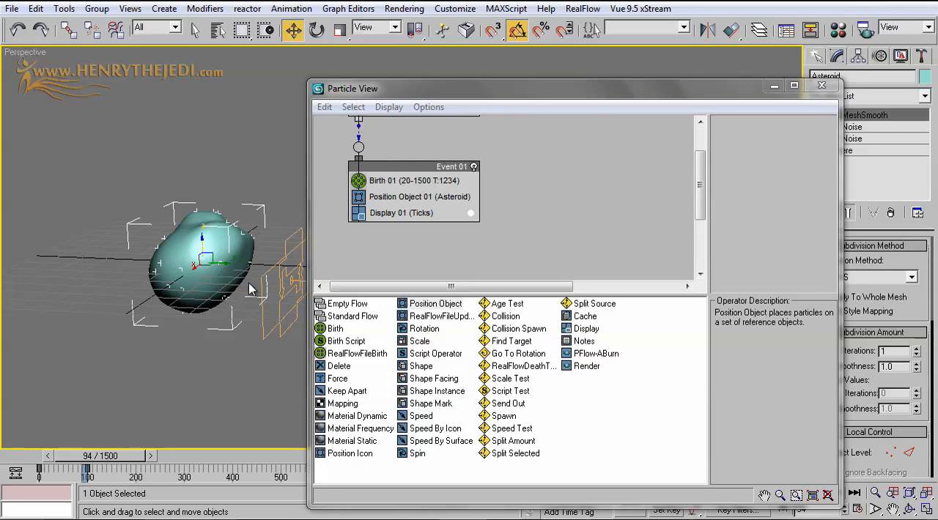
# Append a Split Amount test to the end of Event 01, open its settings, and enlarge Particle View beside the asteroid
pyautogui.click(641, 436)
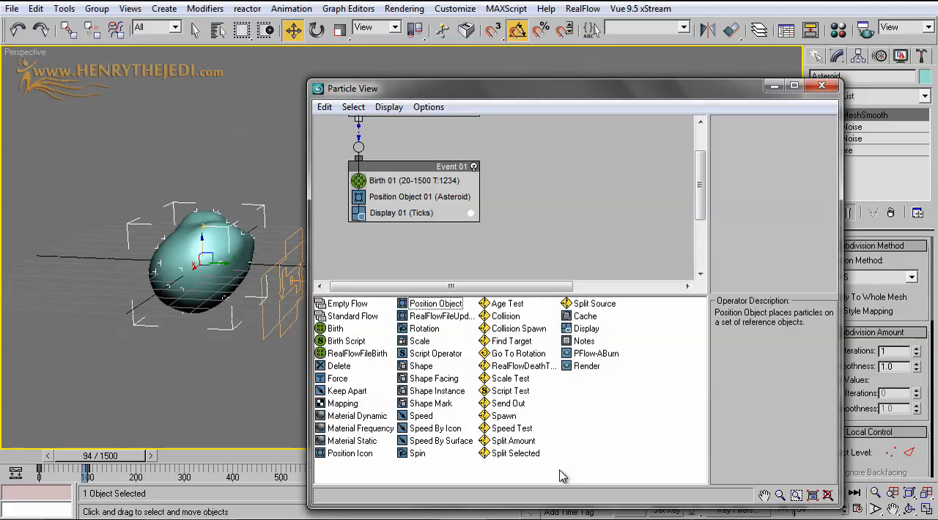
pyautogui.click(515, 442)
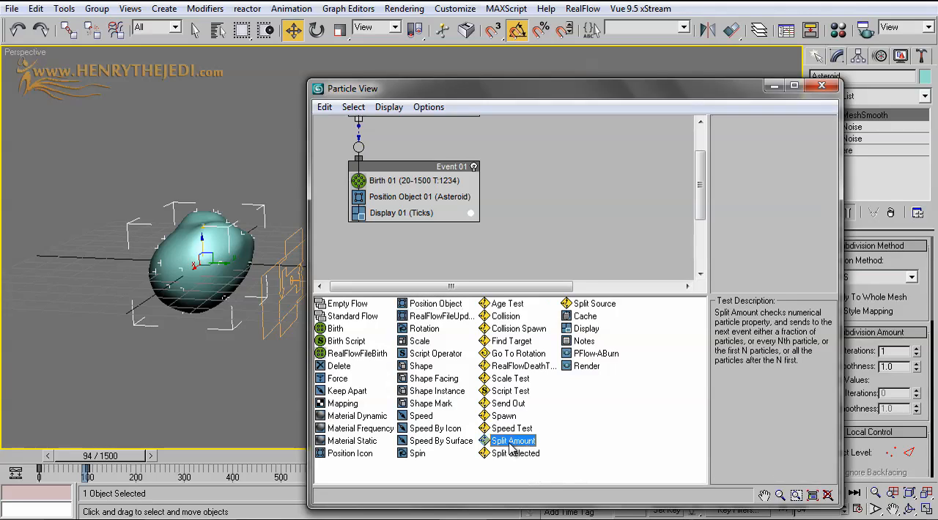
pyautogui.moveTo(516, 447); pyautogui.dragTo(394, 228)
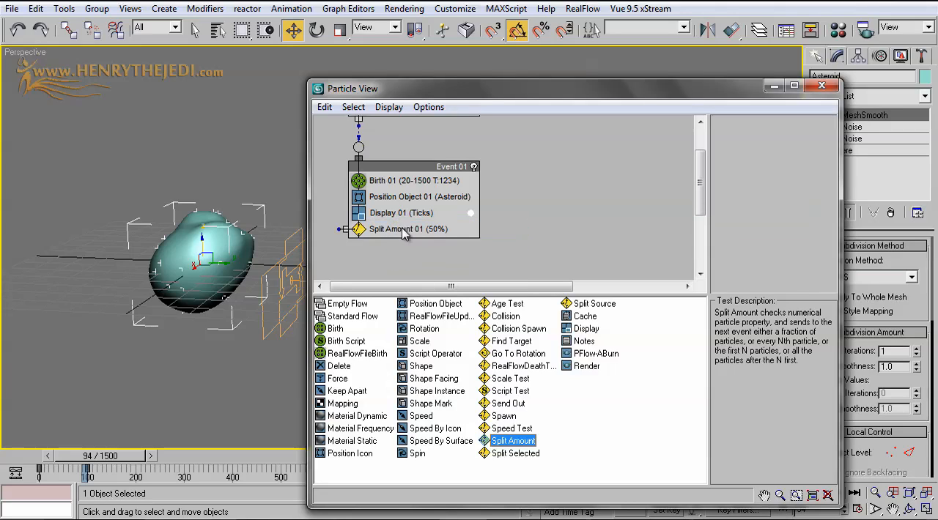
pyautogui.click(403, 232)
pyautogui.moveTo(639, 89); pyautogui.dragTo(720, 31)
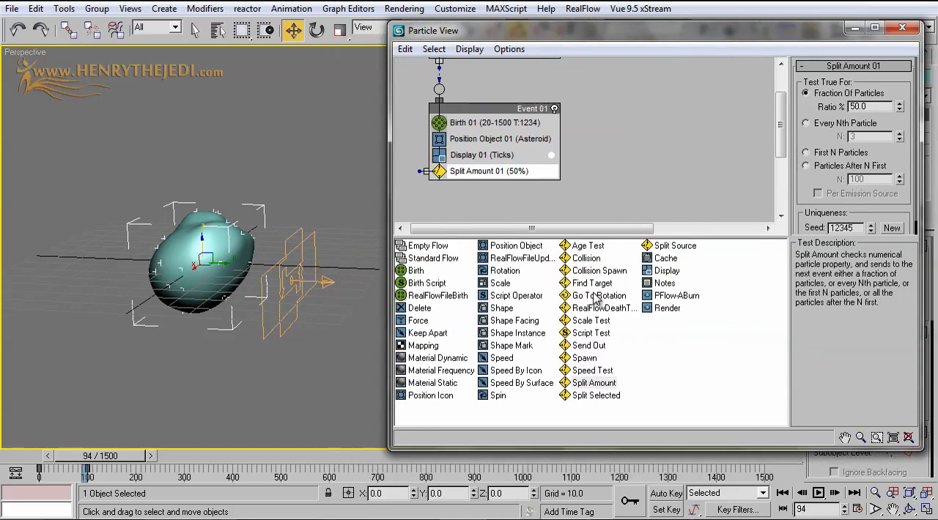
pyautogui.moveTo(389, 449); pyautogui.dragTo(331, 481)
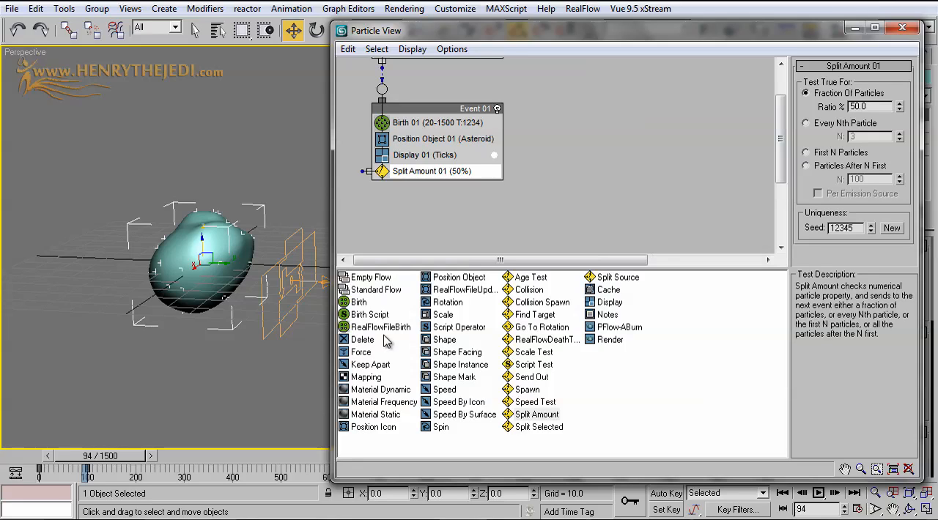
pyautogui.moveTo(280, 251); pyautogui.dragTo(233, 238, button='middle')
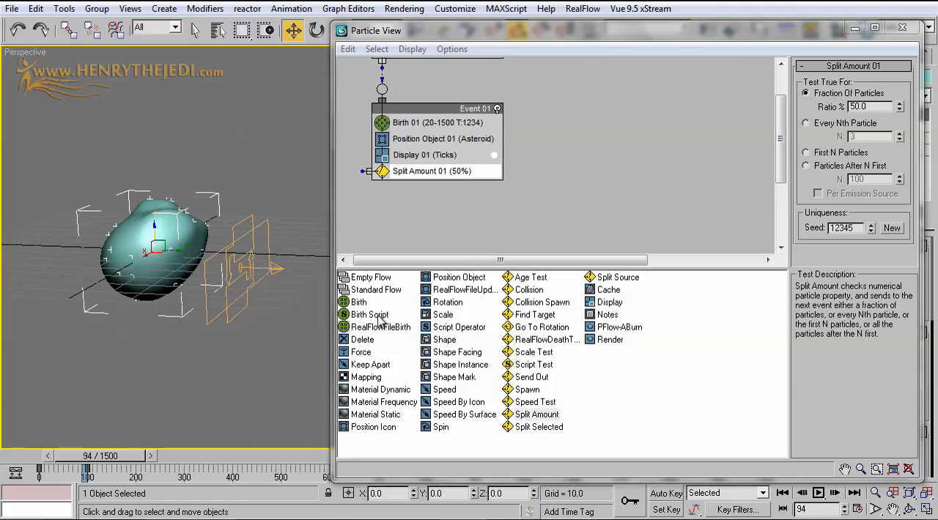
# Create a separate event from a Display operator and place it beside and slightly below Event 01
pyautogui.click(375, 448)
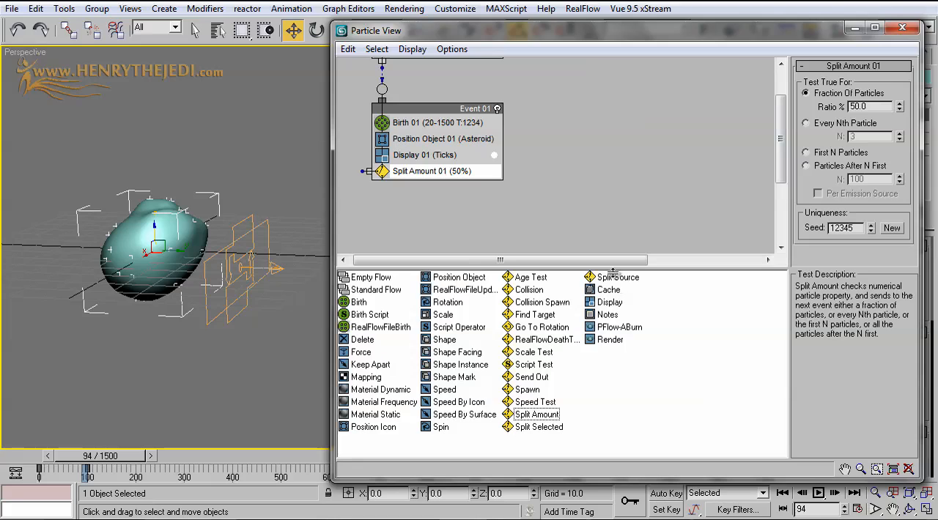
pyautogui.click(611, 300)
pyautogui.moveTo(611, 303); pyautogui.dragTo(572, 212)
pyautogui.moveTo(564, 121); pyautogui.dragTo(597, 140, button='middle')
pyautogui.moveTo(675, 238); pyautogui.dragTo(645, 228)
# Rename the new display-only event as "Event 02 - Fire Around Stone"
pyautogui.rightClick(645, 225)
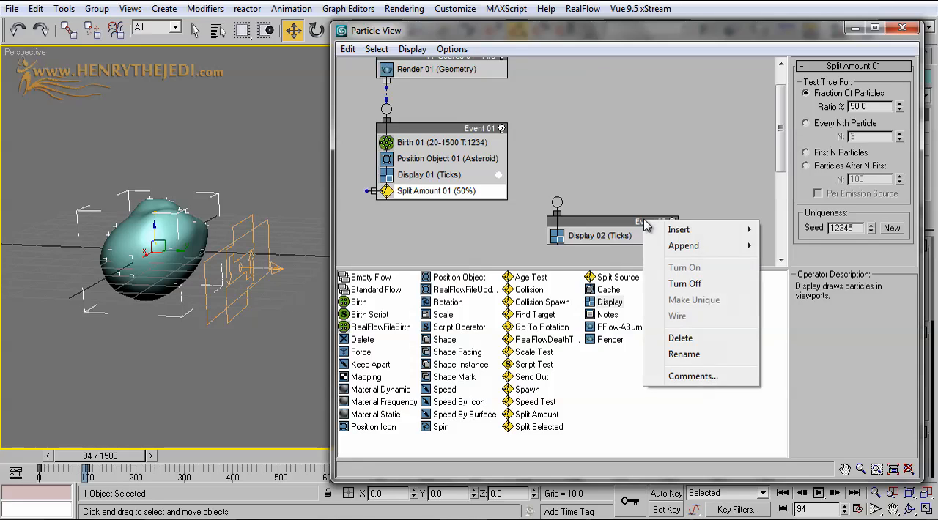
pyautogui.click(647, 355)
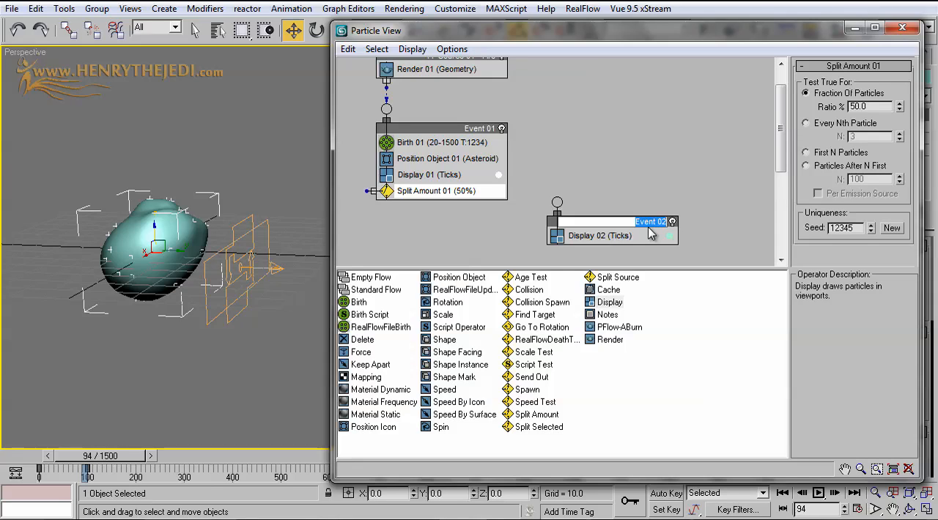
pyautogui.click(648, 228)
pyautogui.write('- Fire Around')
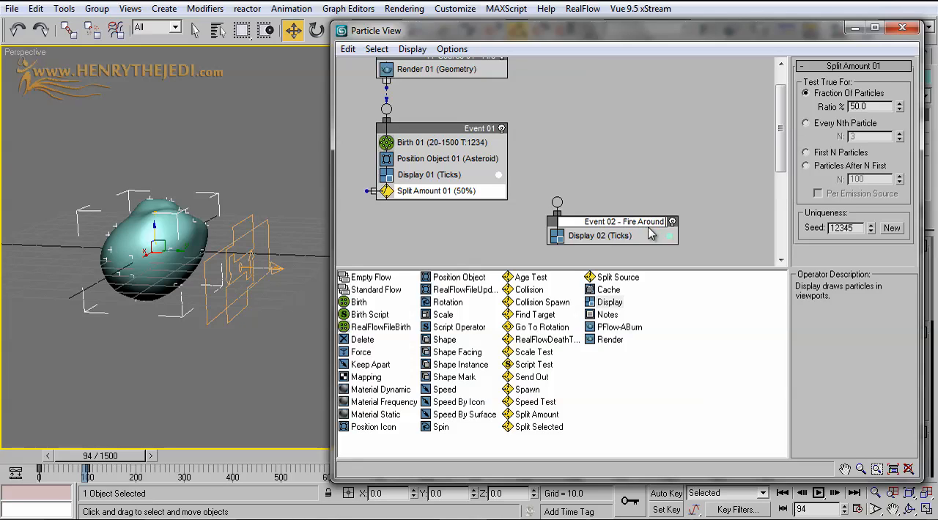
pyautogui.write(' St')
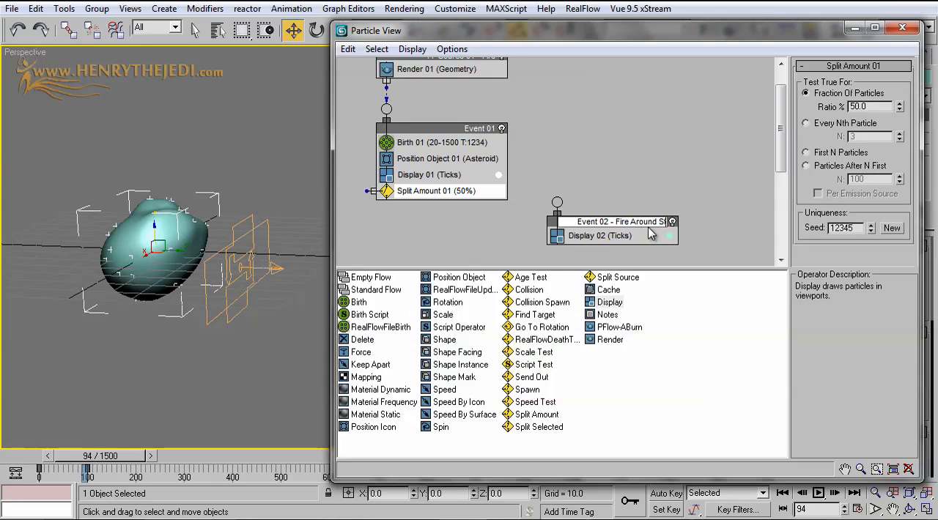
pyautogui.write('one')
pyautogui.click(660, 186)
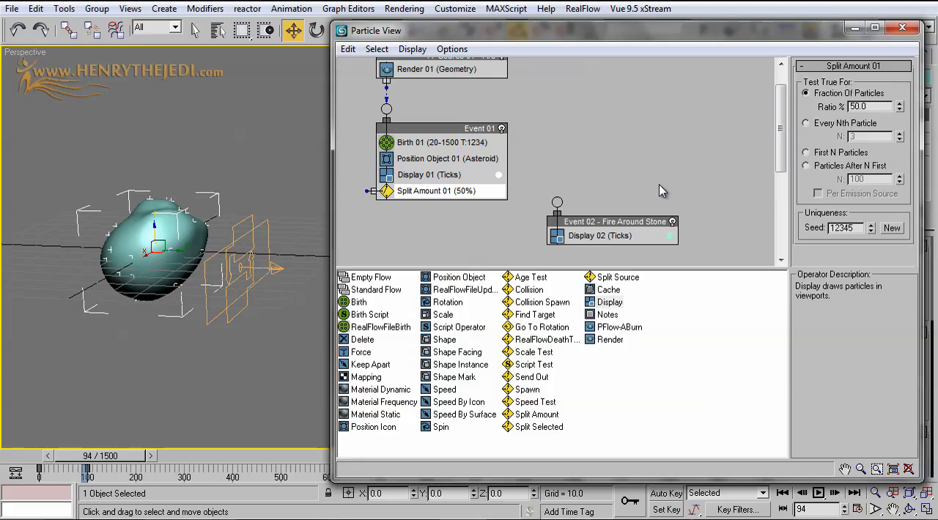
# Set the Split Amount 01 ratio to 25% and wire its output to Event 02 - Fire Around Stone
pyautogui.moveTo(627, 184); pyautogui.dragTo(623, 157, button='middle')
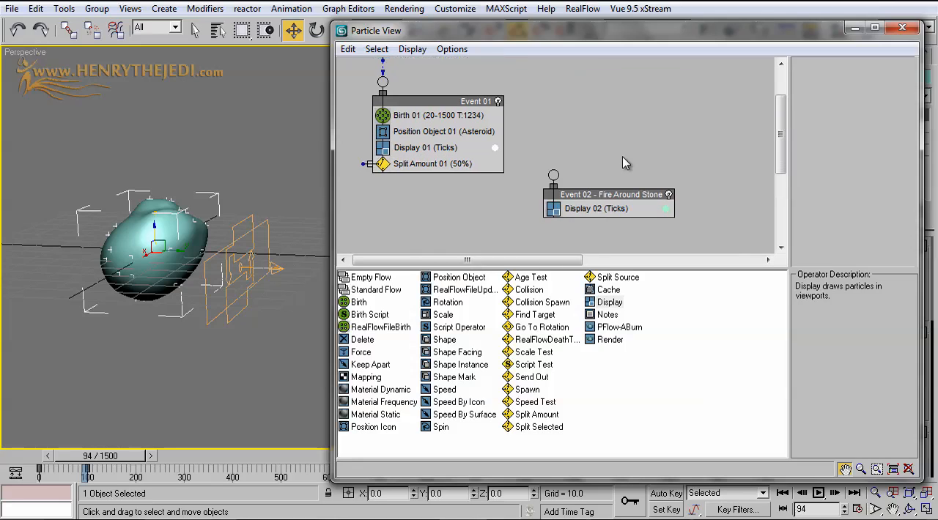
pyautogui.click(461, 164)
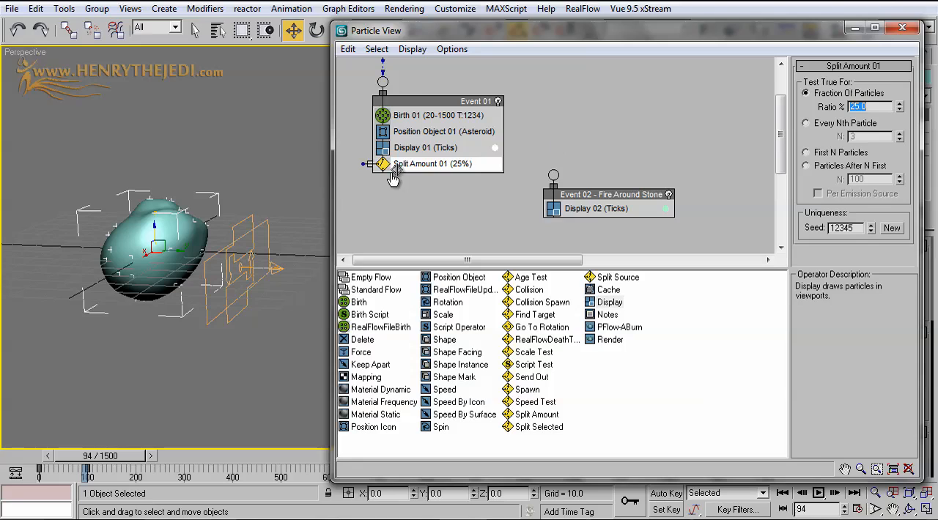
pyautogui.moveTo(362, 163); pyautogui.dragTo(587, 215)
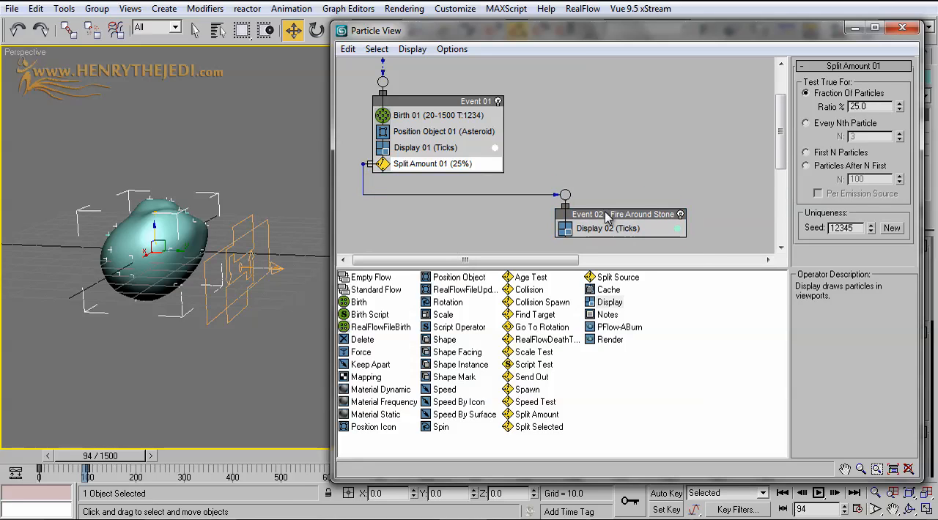
# Change the particle colour of Display 02 to a saturated sky blue
pyautogui.click(677, 228)
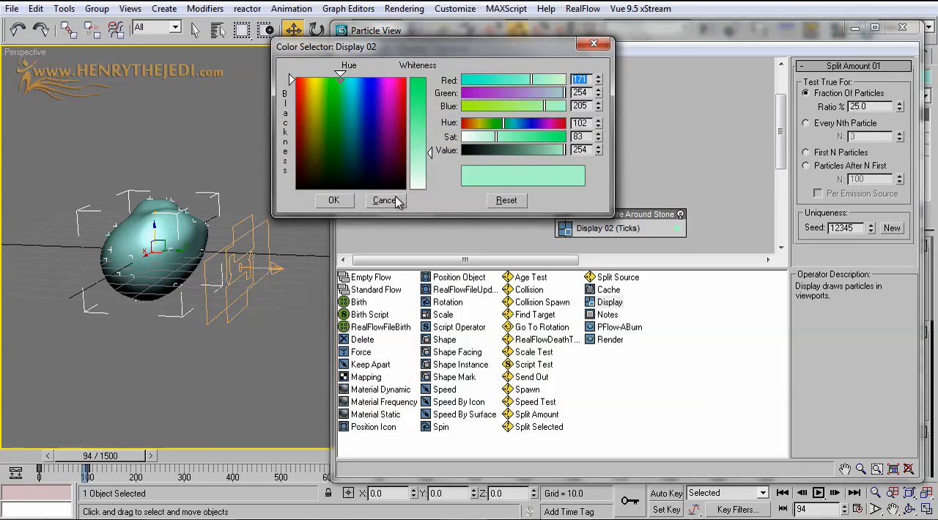
pyautogui.moveTo(374, 128); pyautogui.dragTo(350, 80)
pyautogui.moveTo(419, 152); pyautogui.dragTo(418, 82)
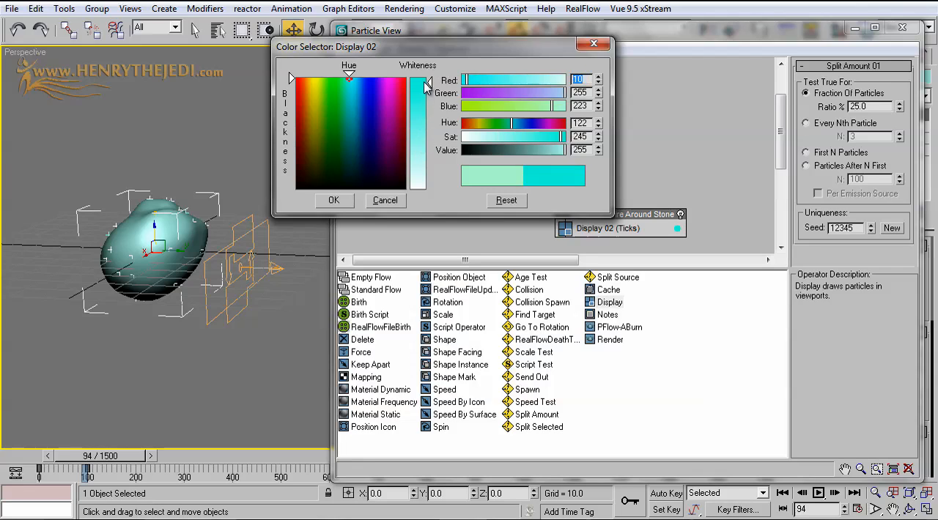
pyautogui.moveTo(349, 79); pyautogui.dragTo(356, 79)
pyautogui.click(337, 202)
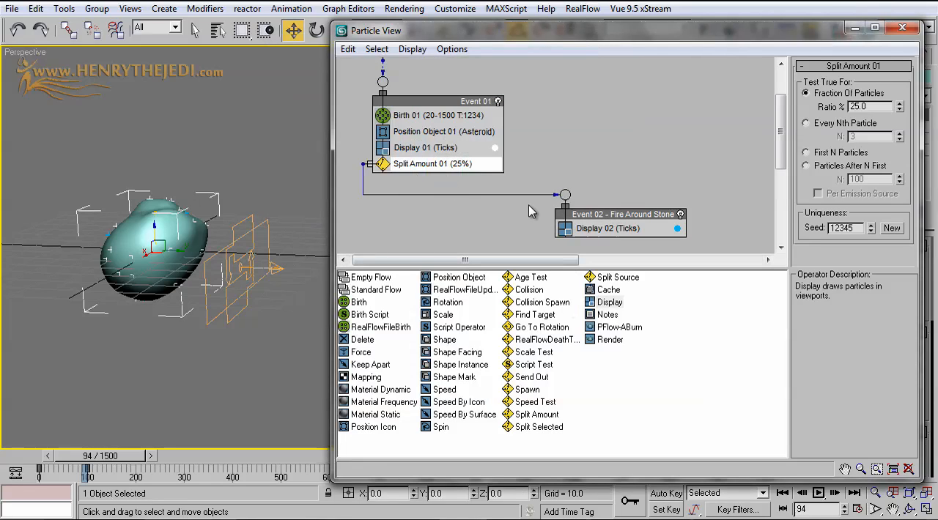
# Read the Spawn test's description and create a new event from a Spawn test below Event 01
pyautogui.moveTo(637, 192); pyautogui.dragTo(634, 153, button='middle')
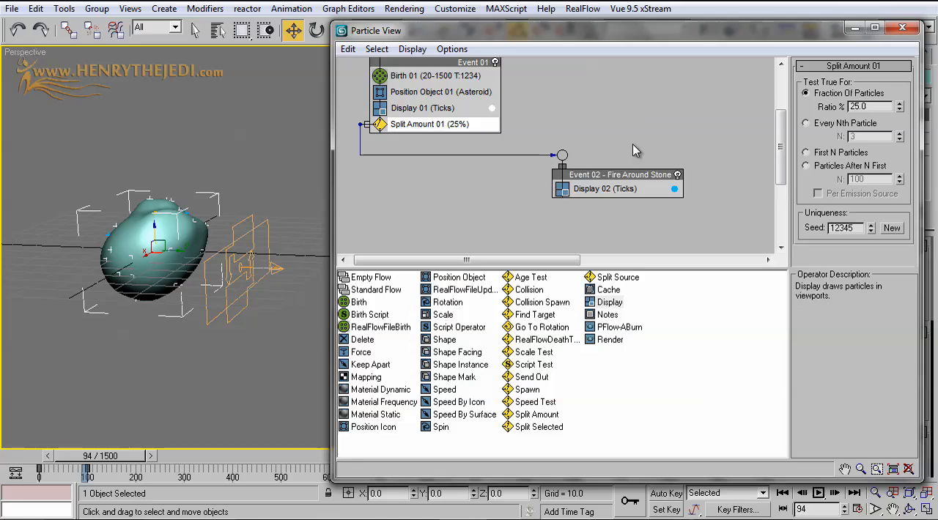
pyautogui.moveTo(560, 169); pyautogui.dragTo(688, 172, button='middle')
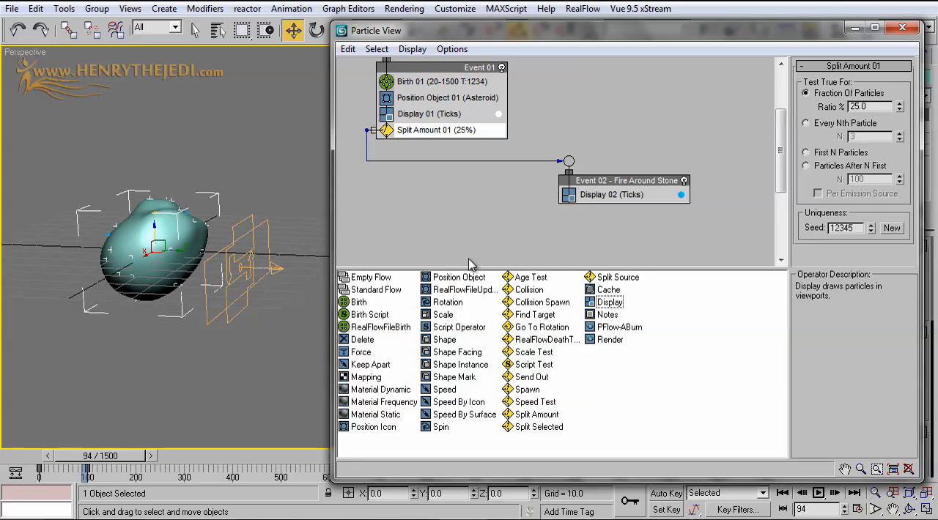
pyautogui.click(529, 390)
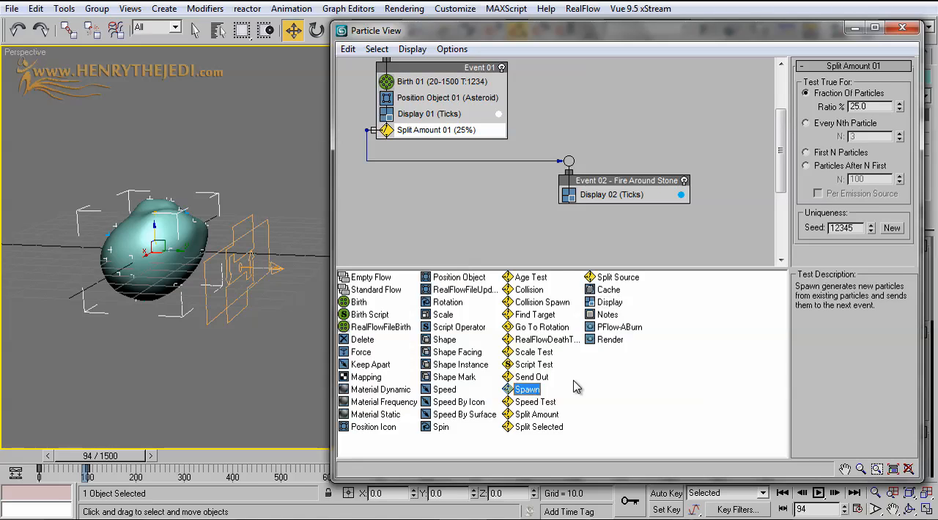
pyautogui.moveTo(796, 286); pyautogui.dragTo(853, 295)
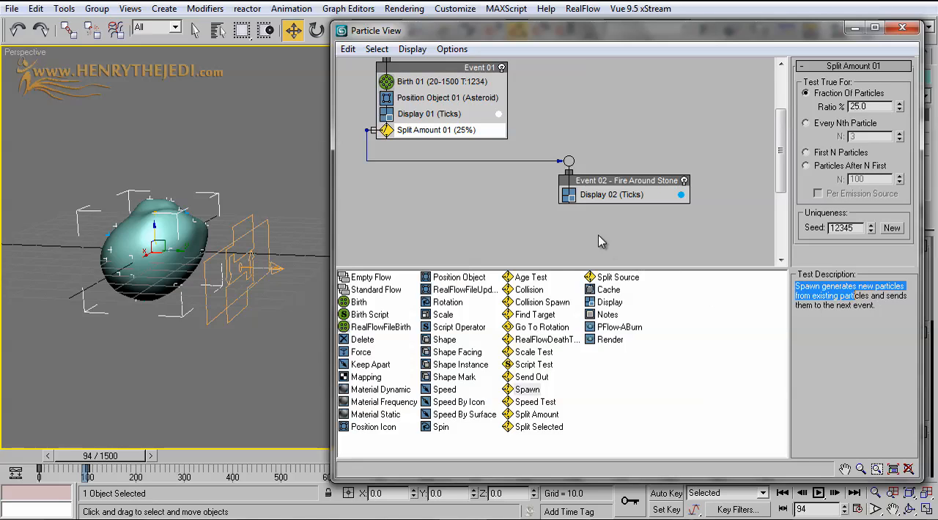
pyautogui.click(527, 390)
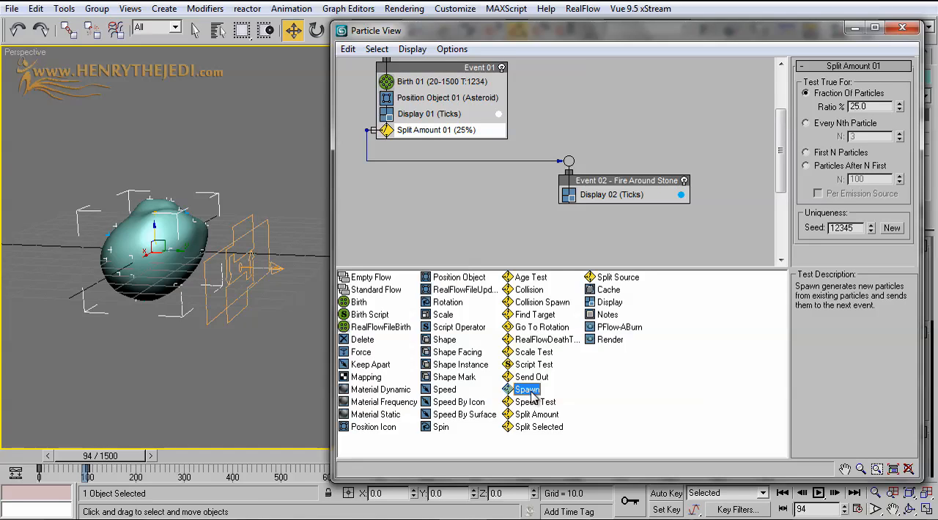
pyautogui.moveTo(531, 396); pyautogui.dragTo(353, 205)
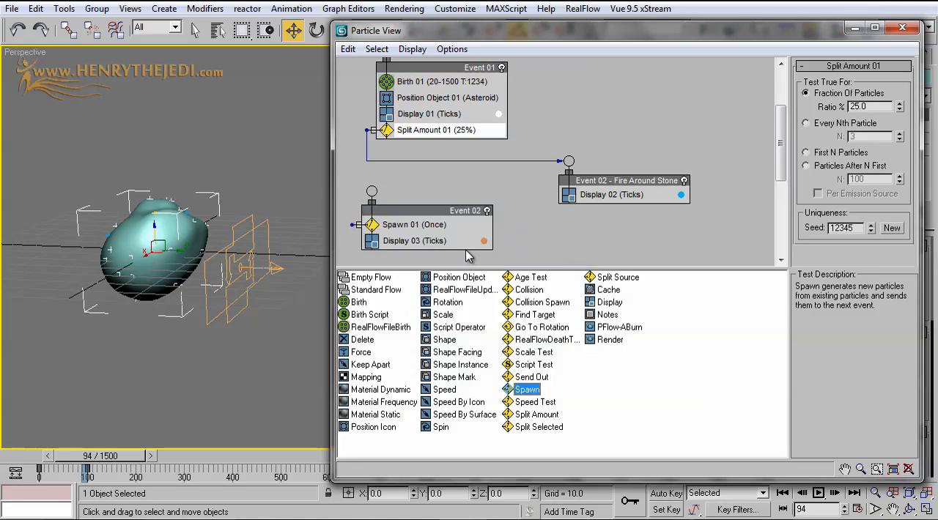
# Rename the new spawn event as "Event 03 - Main Fire"
pyautogui.moveTo(466, 190); pyautogui.dragTo(565, 159, button='middle')
pyautogui.click(476, 185)
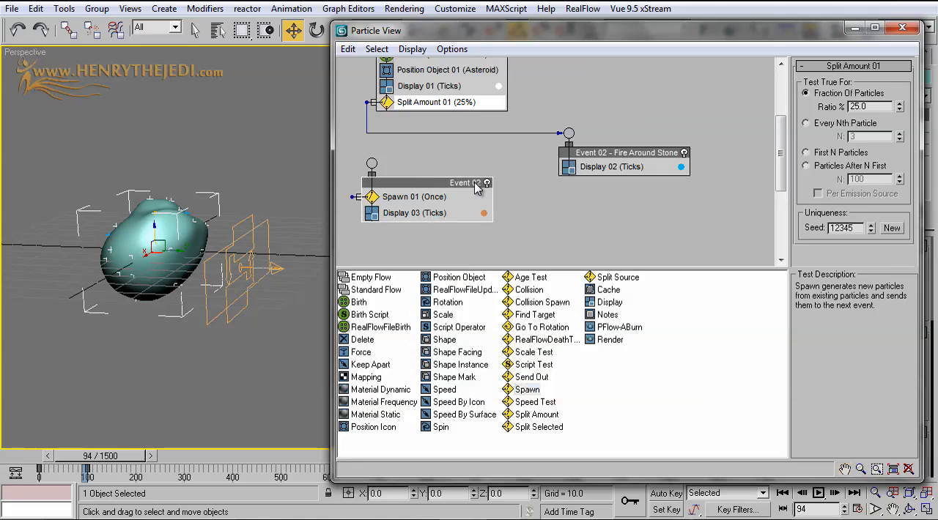
pyautogui.rightClick(474, 187)
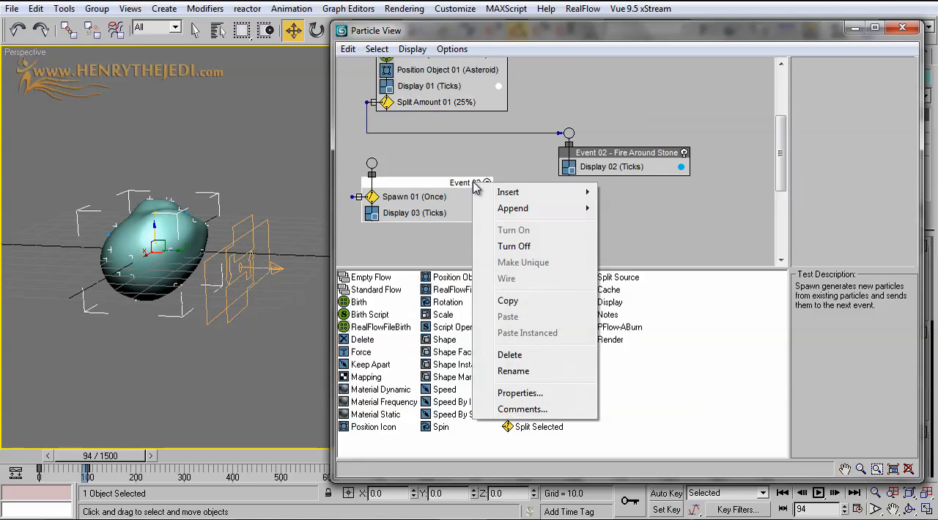
pyautogui.click(513, 370)
pyautogui.press('Return')
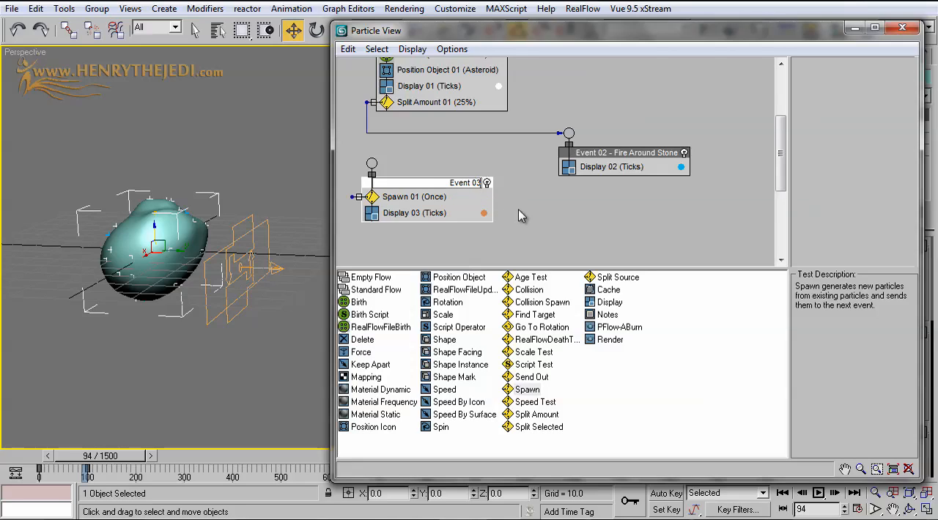
pyautogui.write('Main Fire')
pyautogui.moveTo(430, 150); pyautogui.dragTo(487, 150, button='middle')
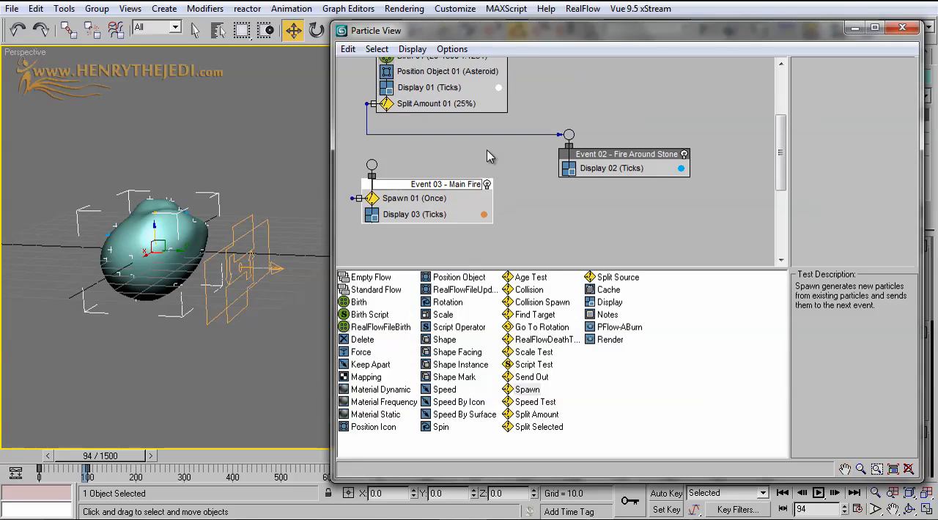
pyautogui.press('Return')
# Add a Spawn test to the end of Event 01, directly below Split Amount 01
pyautogui.click(415, 200)
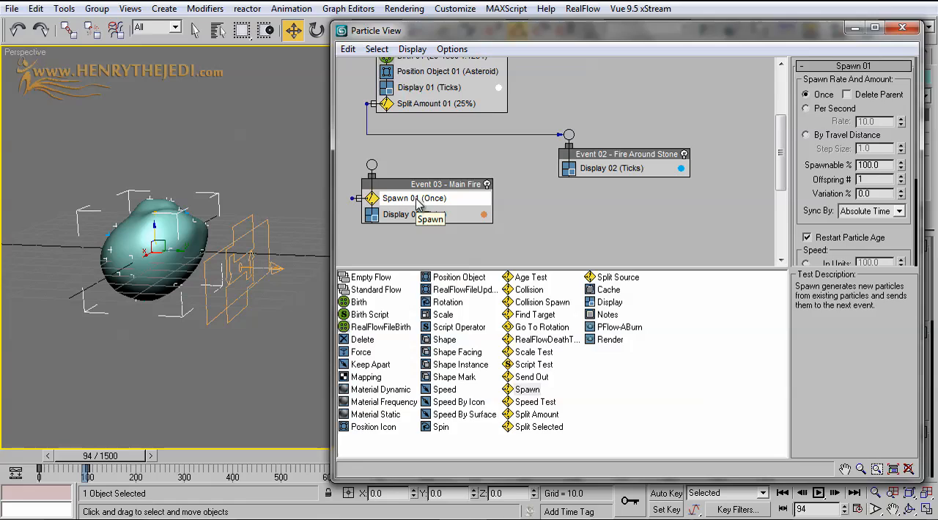
pyautogui.click(529, 389)
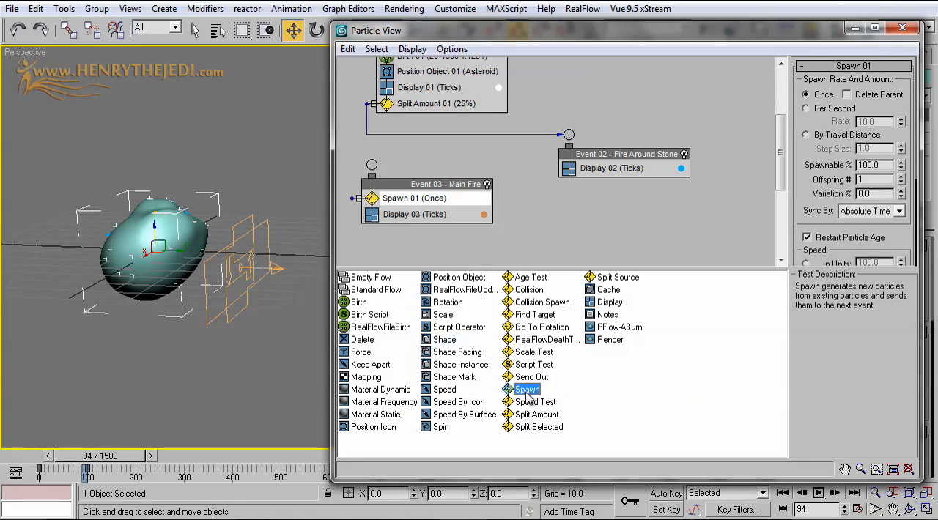
pyautogui.moveTo(528, 393); pyautogui.dragTo(416, 120)
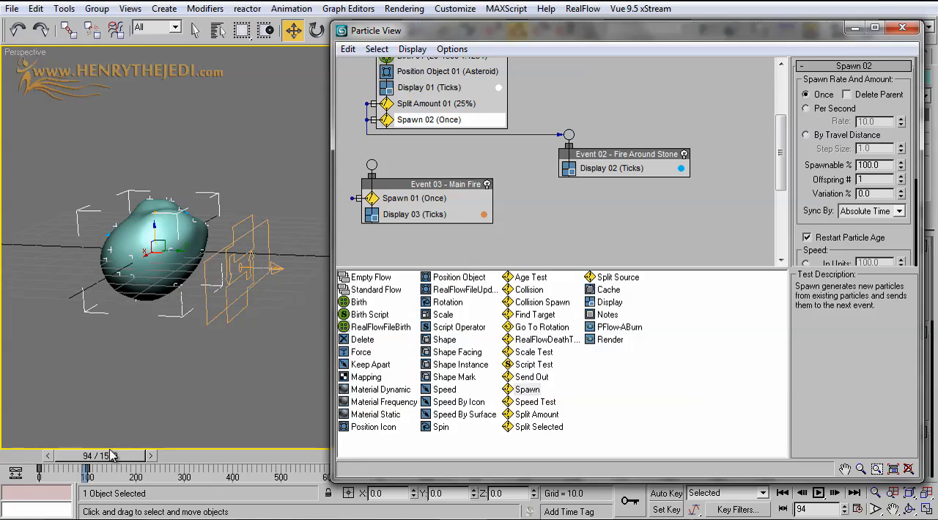
# Set Spawn 02 to spawn Per Second at a rate of 90 and return the timeline to frame 0
pyautogui.moveTo(111, 456); pyautogui.dragTo(92, 446)
pyautogui.press('w')
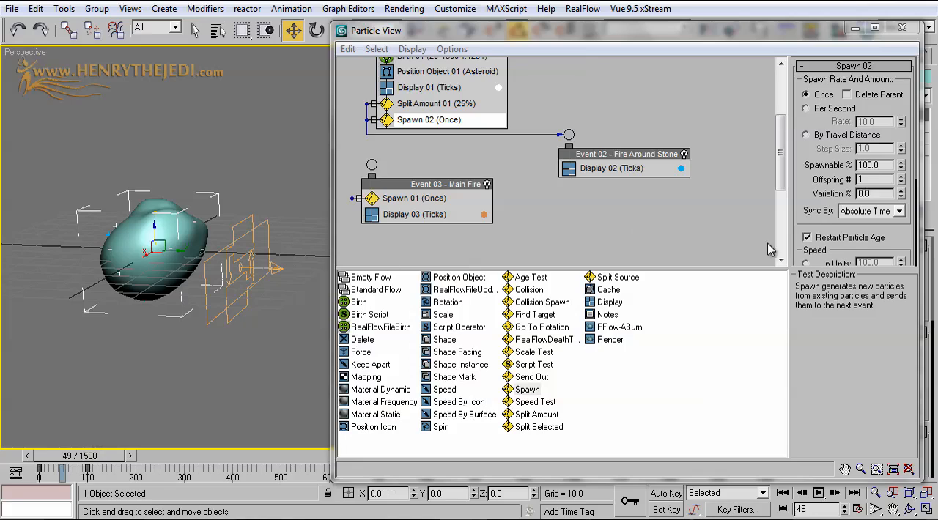
pyautogui.moveTo(819, 195); pyautogui.dragTo(819, 216)
pyautogui.click(834, 108)
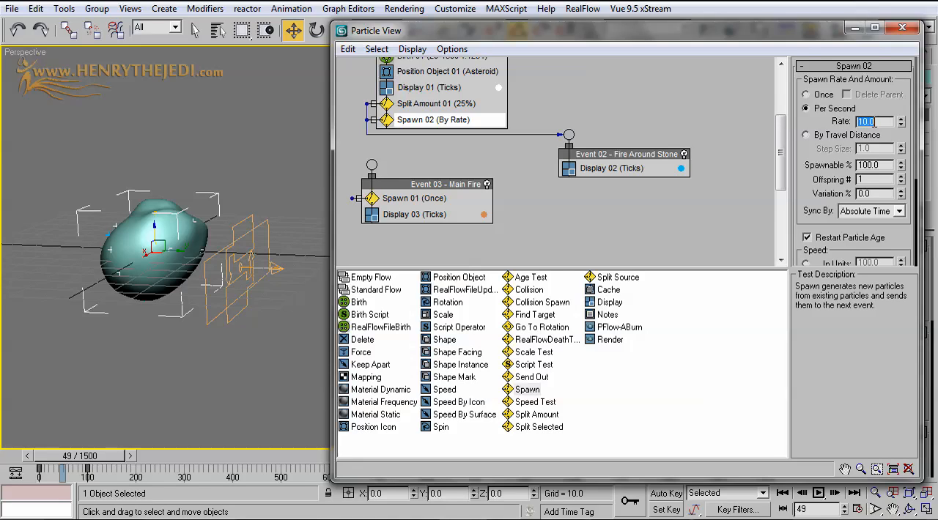
pyautogui.click(801, 121)
pyautogui.moveTo(801, 121); pyautogui.dragTo(801, 30)
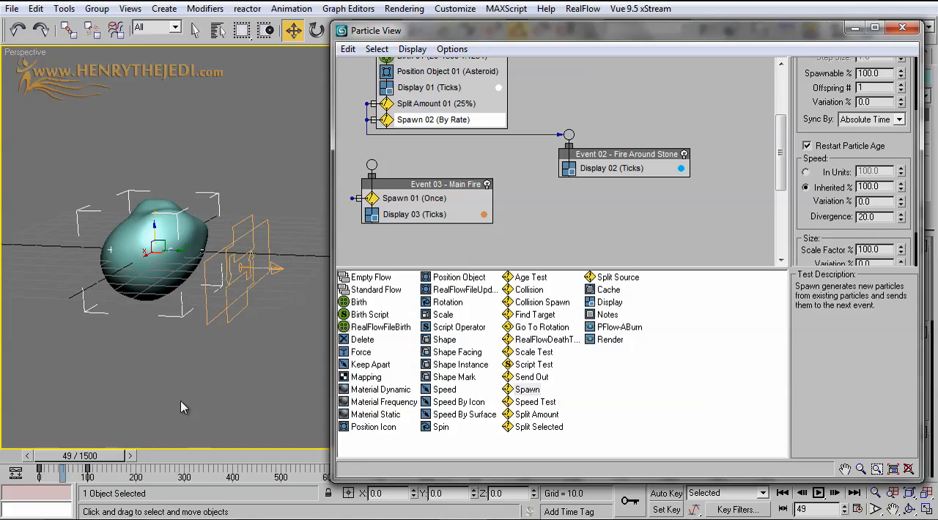
pyautogui.moveTo(112, 452); pyautogui.dragTo(47, 451)
pyautogui.moveTo(53, 457); pyautogui.dragTo(16, 457)
pyautogui.press('w')
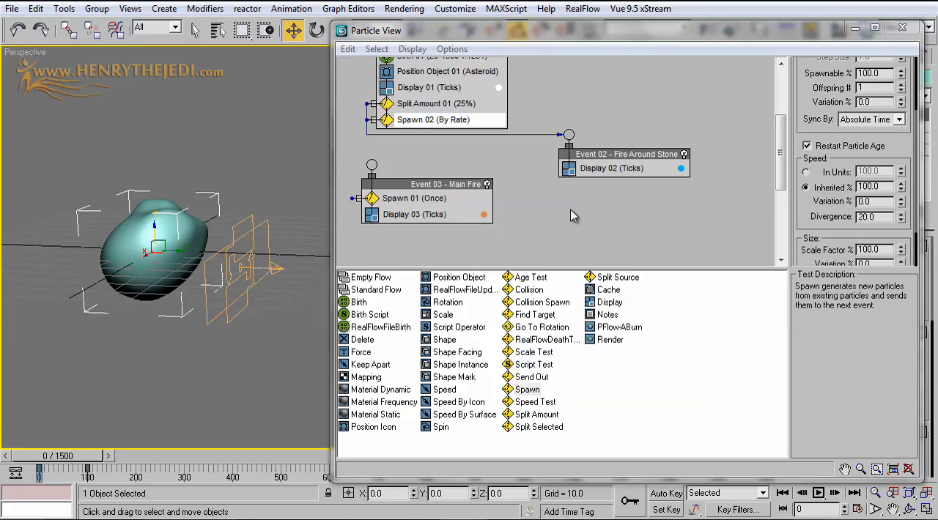
# Replace Spawn 01 in Event 03 - Main Fire with a Speed By Surface operator, and wire Spawn 02 to that event
pyautogui.click(430, 205)
pyautogui.rightClick(428, 199)
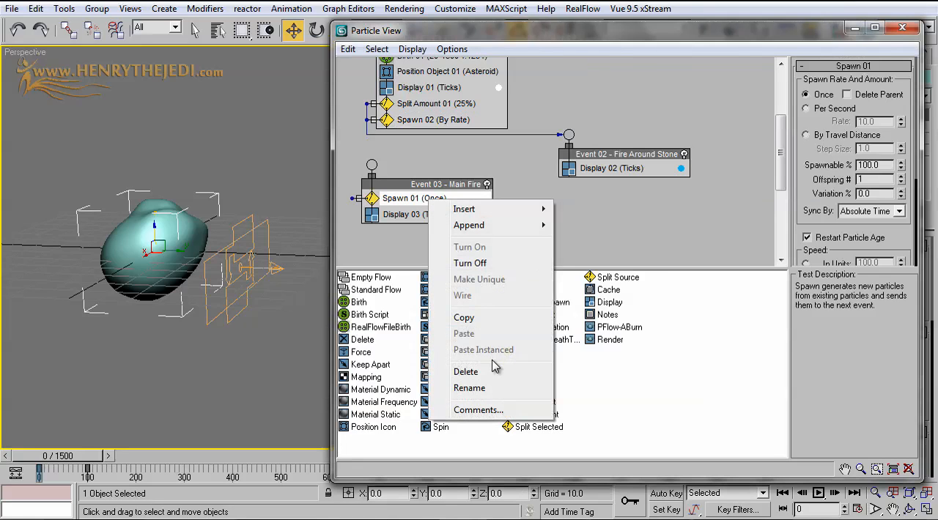
pyautogui.click(466, 371)
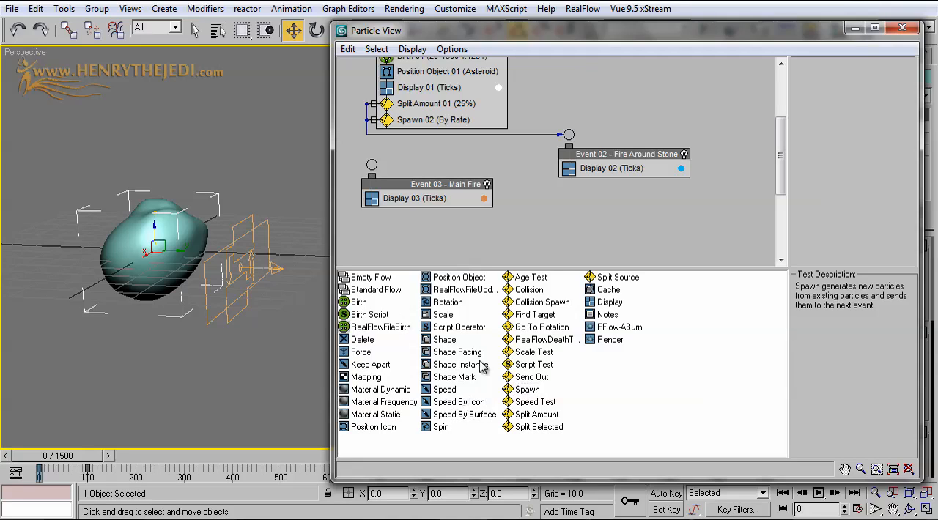
pyautogui.moveTo(461, 415); pyautogui.dragTo(410, 199)
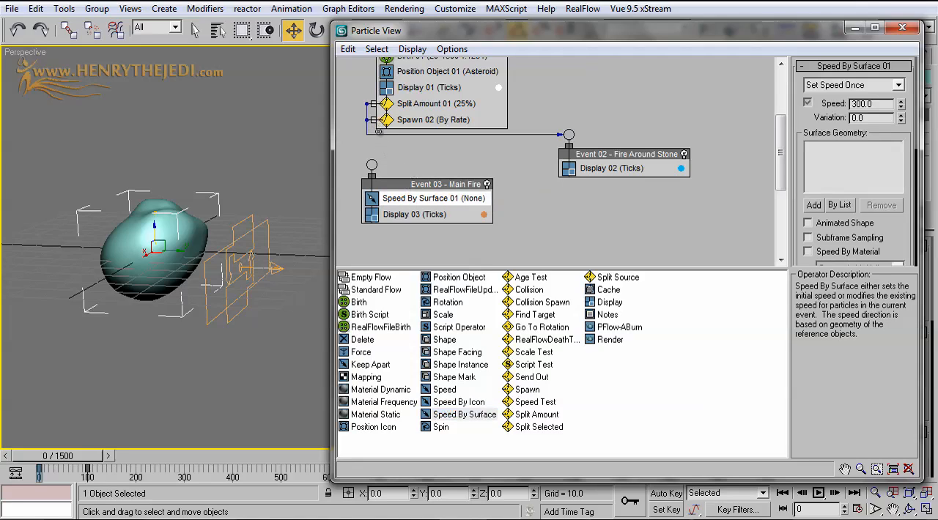
pyautogui.moveTo(391, 149); pyautogui.dragTo(514, 203)
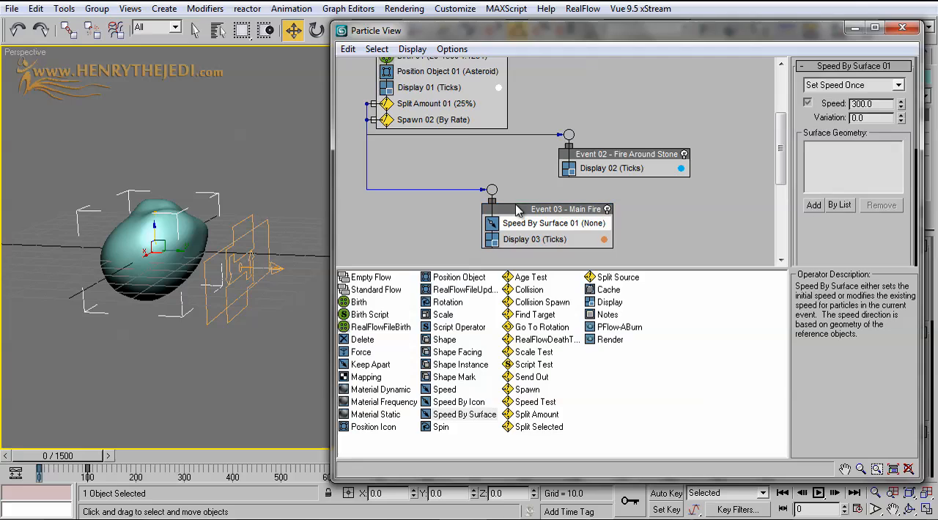
# Delete the wire between Split Amount 01 and Event 02 - Fire Around Stone, and reconnect the two
pyautogui.click(469, 141)
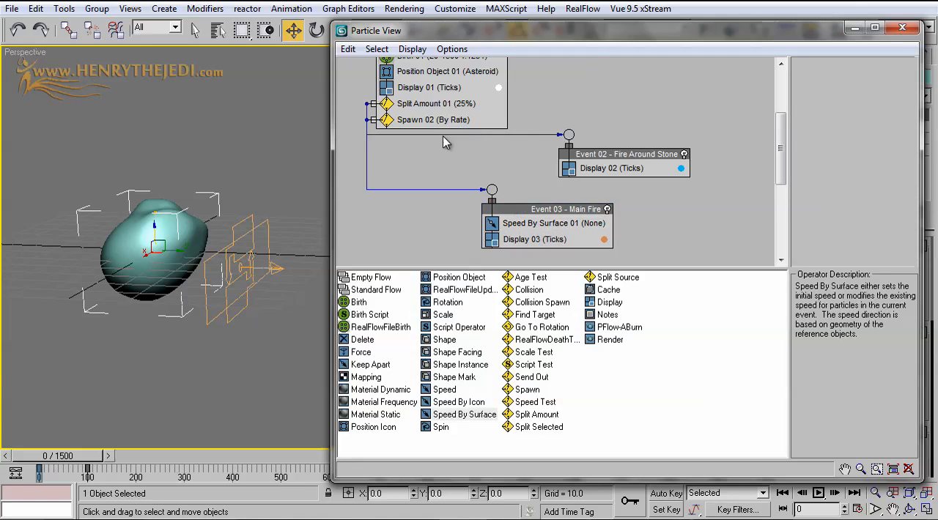
pyautogui.rightClick(495, 138)
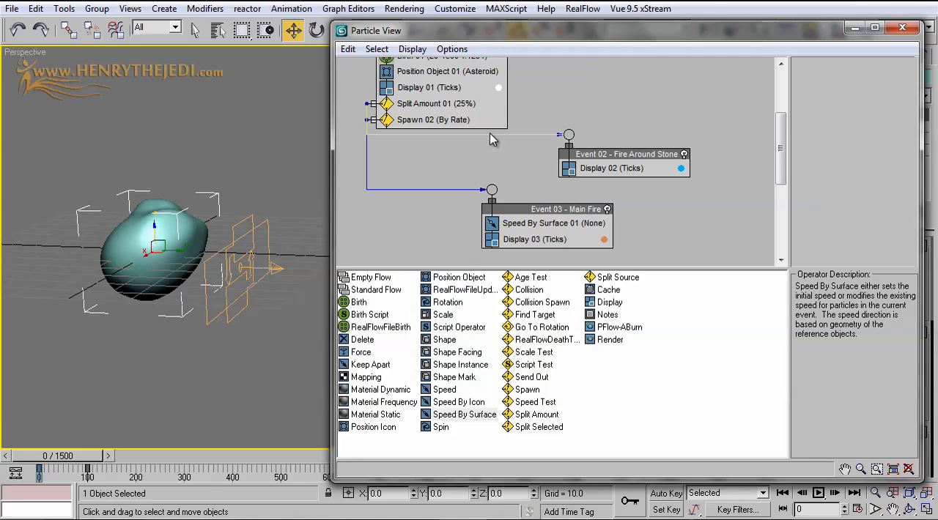
pyautogui.rightClick(493, 138)
pyautogui.click(505, 144)
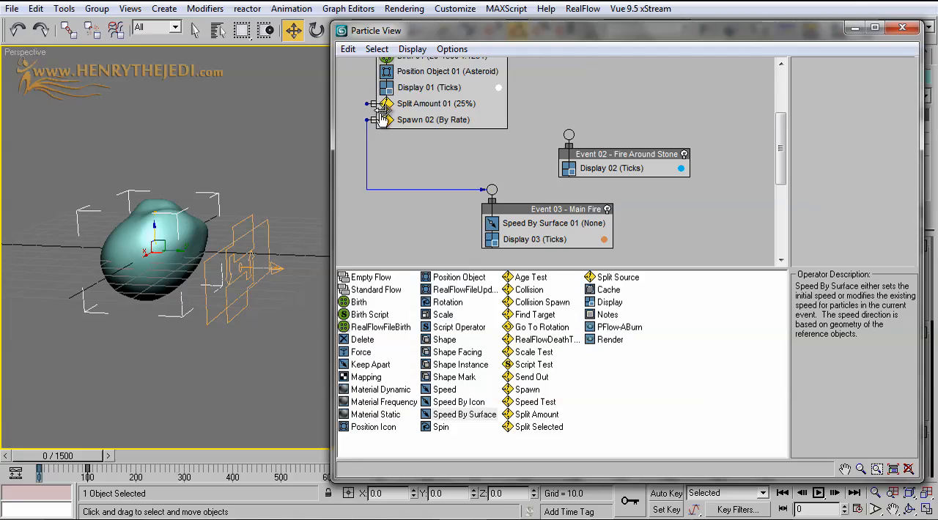
pyautogui.moveTo(366, 104); pyautogui.dragTo(569, 134)
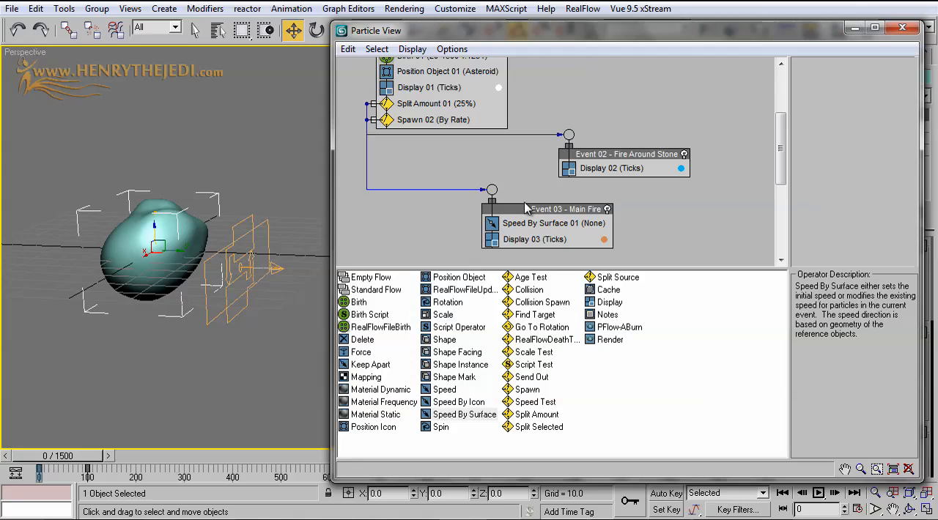
# Move Event 03 - Main Fire closer beneath Event 01 and preview the particles around the asteroid at frame 97
pyautogui.moveTo(526, 209); pyautogui.dragTo(434, 203)
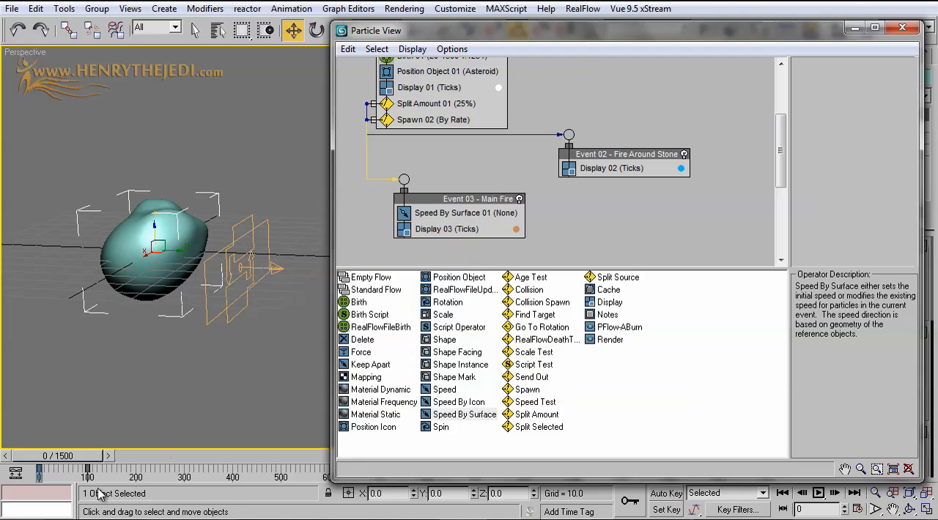
pyautogui.moveTo(67, 458); pyautogui.dragTo(113, 456)
pyautogui.press('w')
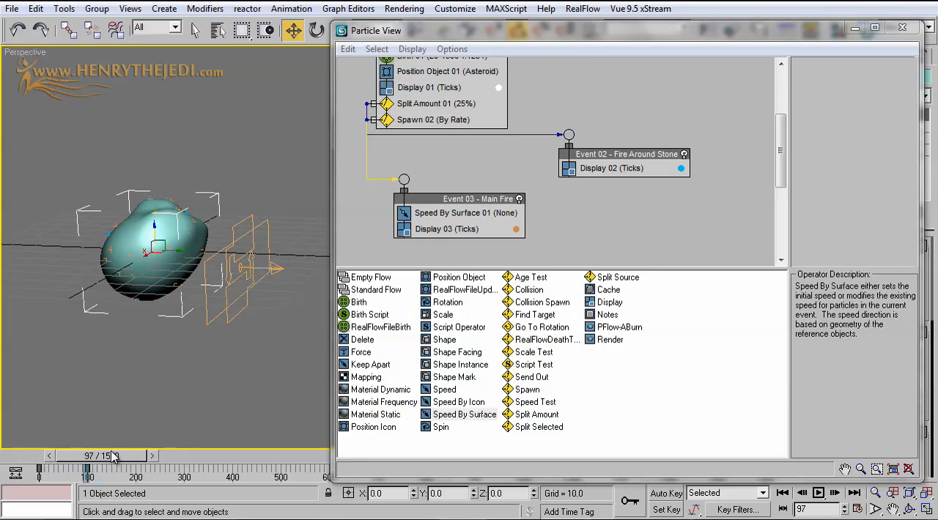
pyautogui.scroll(4, 150, 309)
pyautogui.moveTo(150, 309); pyautogui.dragTo(496, 273, button='middle')
pyautogui.scroll(-4, 235, 309)
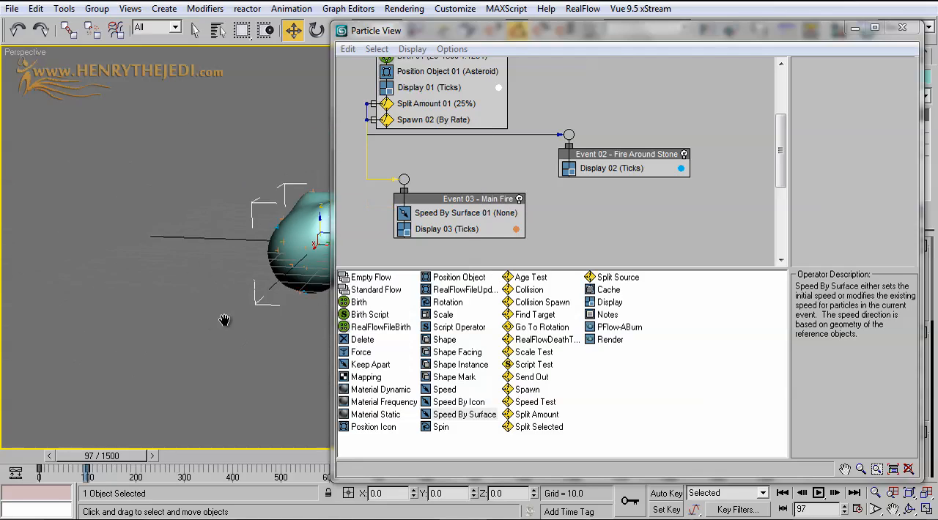
pyautogui.moveTo(224, 319); pyautogui.dragTo(110, 326, button='middle')
# Change the particle colour of Display 03 to bright cyan (Red 87, Green 233, Blue 255)
pyautogui.click(507, 224)
pyautogui.click(514, 230)
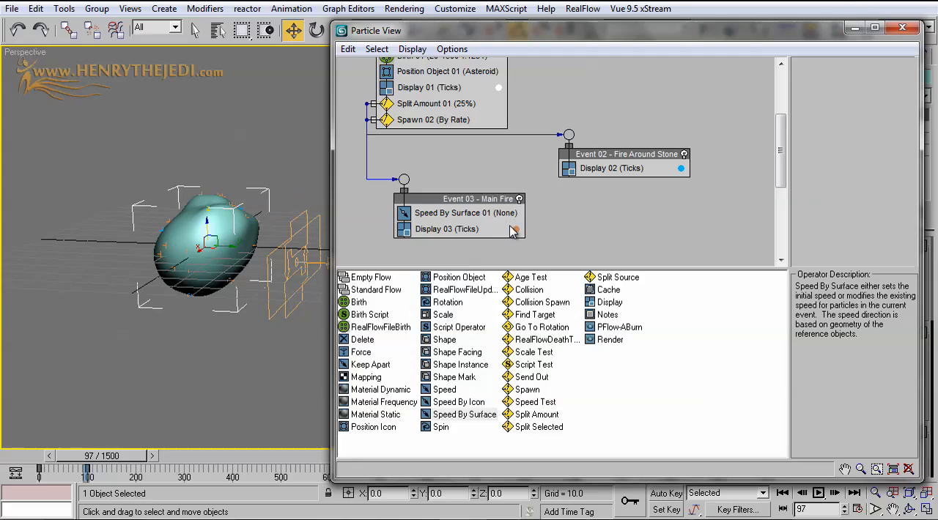
pyautogui.click(511, 233)
pyautogui.click(899, 121)
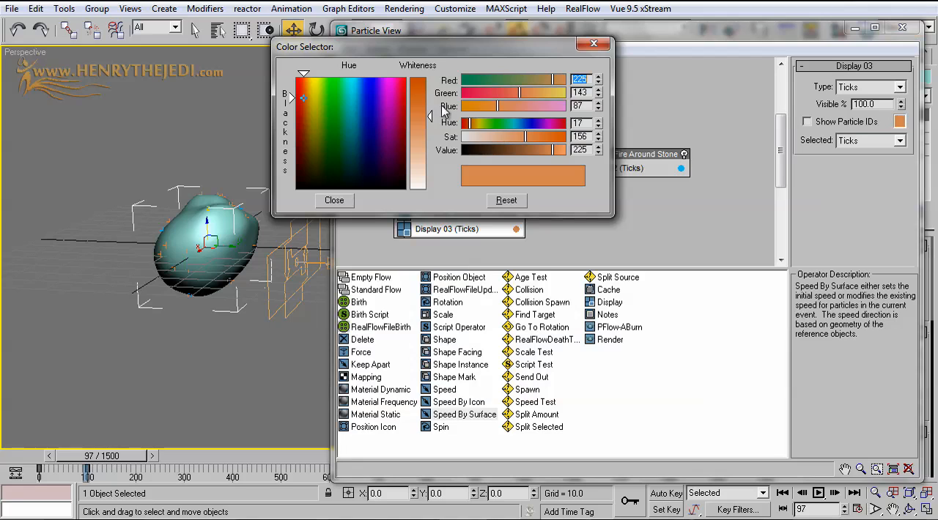
pyautogui.moveTo(350, 98); pyautogui.dragTo(353, 77)
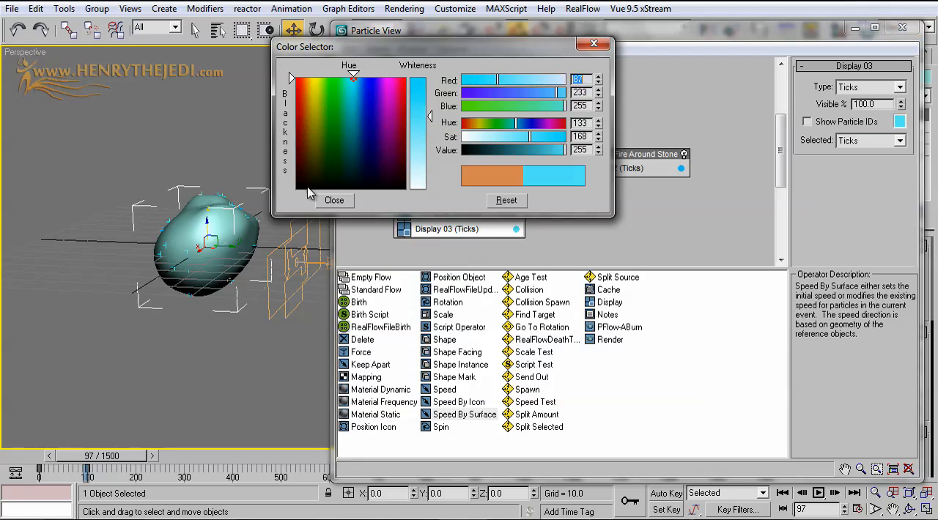
pyautogui.click(334, 200)
# Change the Asteroid's object colour to dark grey from the 3ds Max palette
pyautogui.click(195, 29)
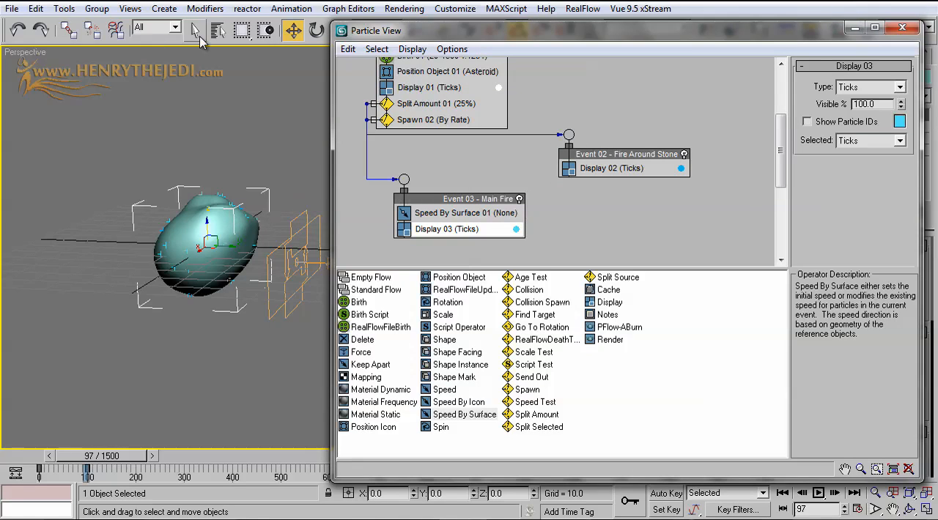
pyautogui.moveTo(740, 33); pyautogui.dragTo(645, 301)
pyautogui.click(924, 76)
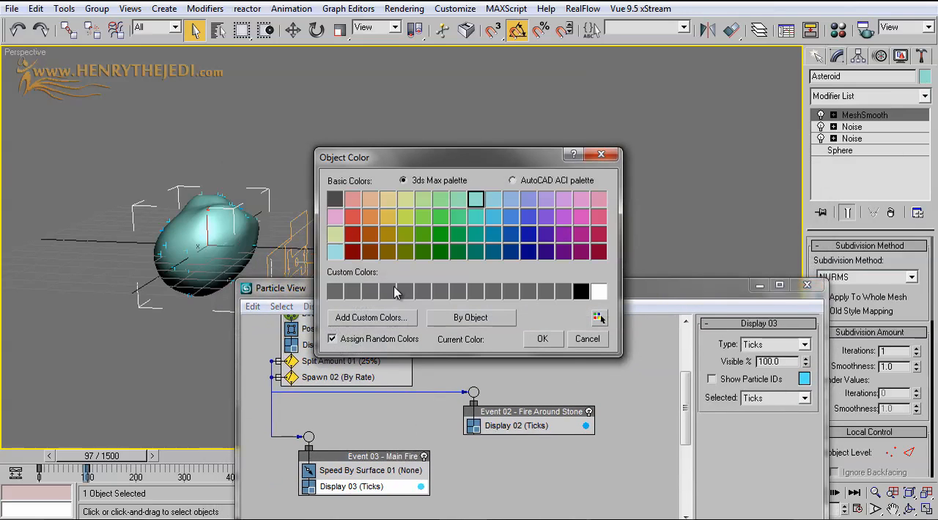
pyautogui.click(336, 203)
pyautogui.click(532, 347)
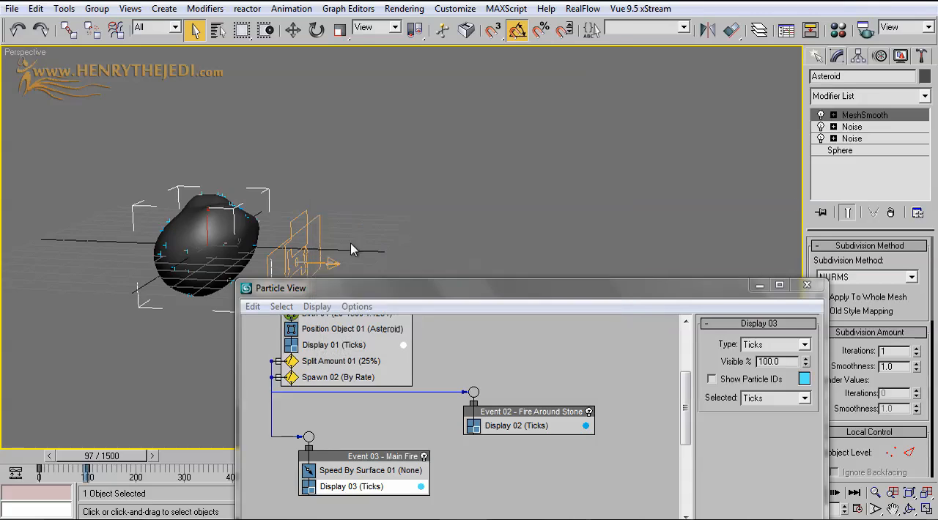
# Go to frame 47 and change the particle colour of Display 02 to pale yellow (Red 253, Green 255, Blue 122)
pyautogui.keyDown('alt'); pyautogui.moveTo(351, 247); pyautogui.dragTo(519, 253, button='middle'); pyautogui.keyUp('alt')
pyautogui.scroll(5, 361, 206)
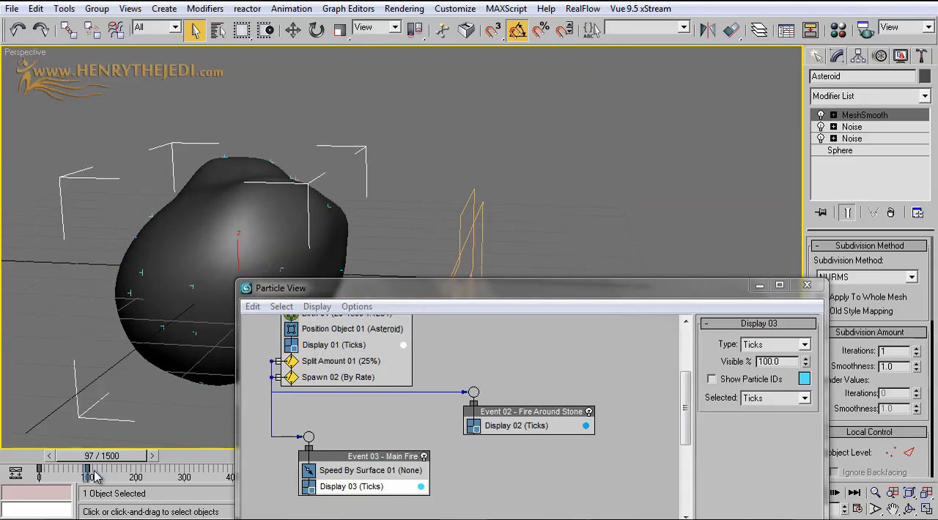
pyautogui.moveTo(99, 457); pyautogui.dragTo(78, 460)
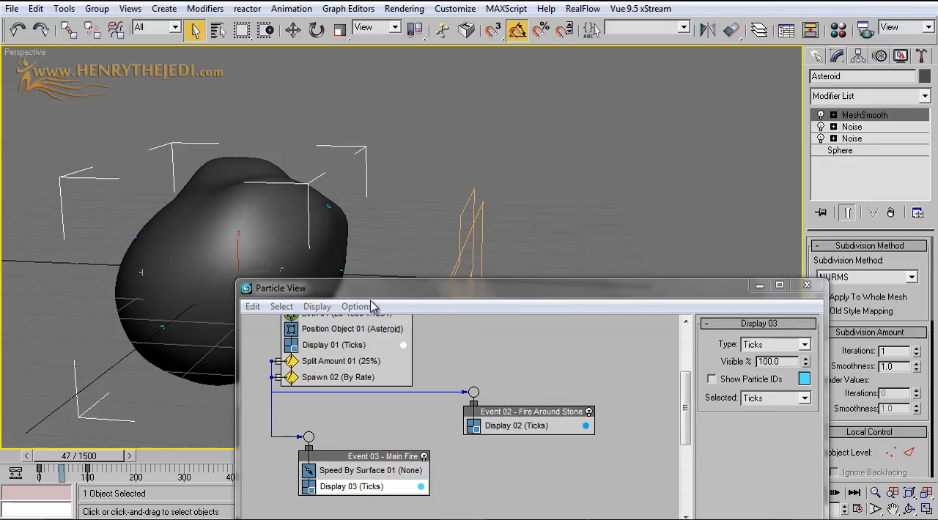
pyautogui.click(536, 425)
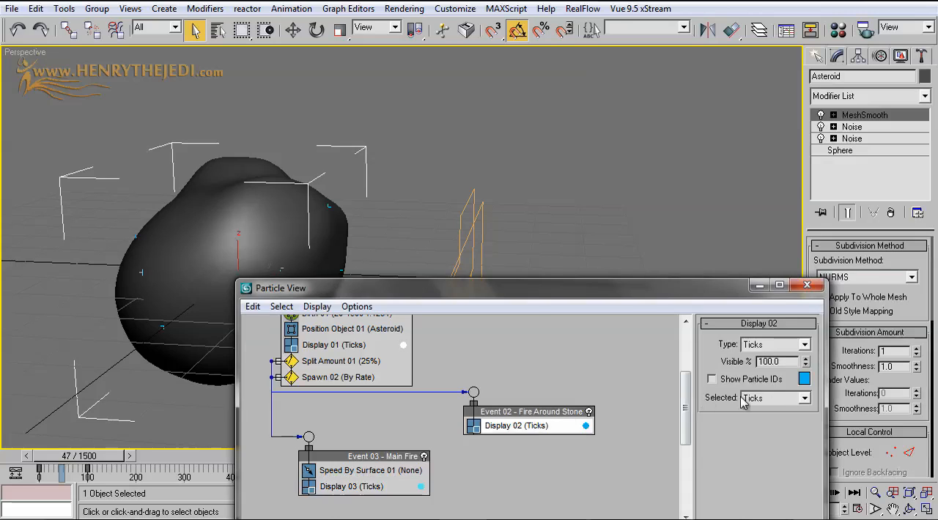
pyautogui.click(804, 379)
pyautogui.moveTo(313, 92); pyautogui.dragTo(314, 78)
pyautogui.moveTo(424, 136); pyautogui.dragTo(426, 131)
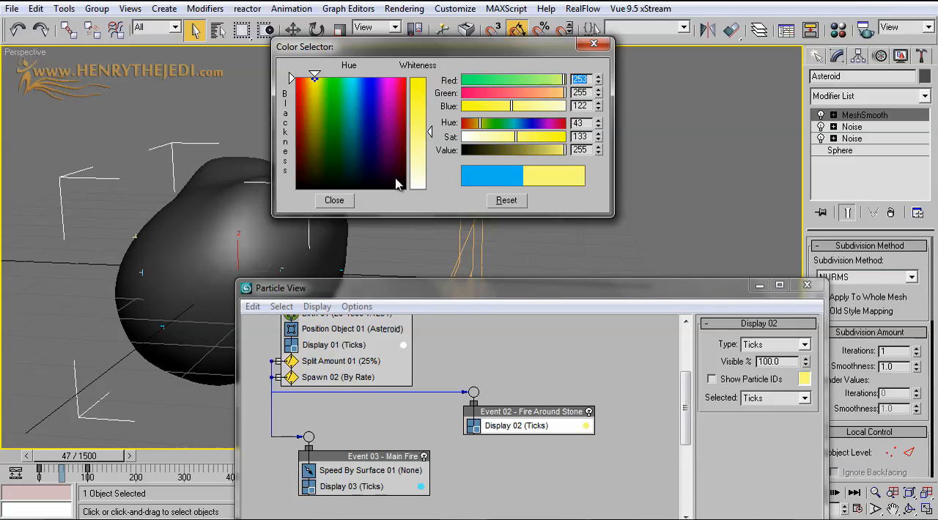
pyautogui.click(349, 202)
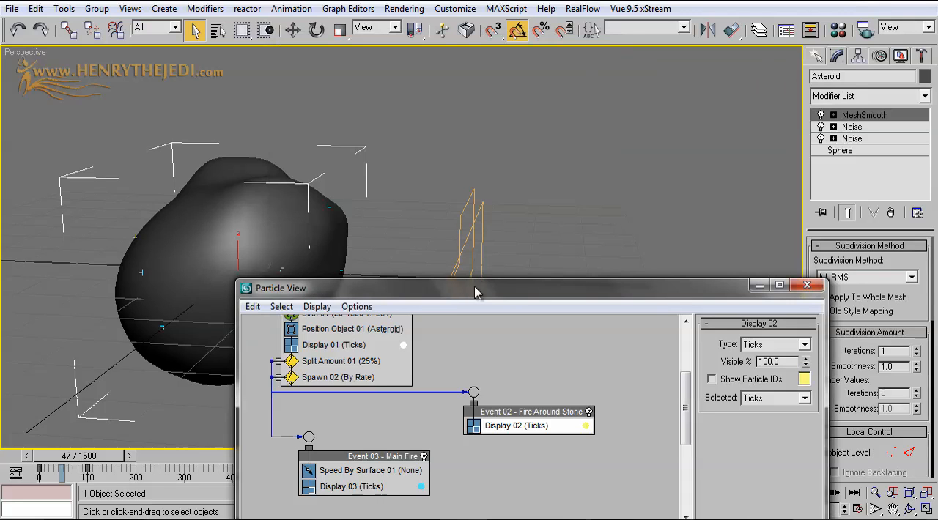
# Create a Wind force space warp beside the PF Source icon in the Perspective view, with the scene at frame 46
pyautogui.moveTo(474, 292); pyautogui.dragTo(626, 251)
pyautogui.moveTo(82, 456)
pyautogui.mouseDown()
pyautogui.moveTo(128, 461)
pyautogui.moveTo(82, 461)
pyautogui.moveTo(93, 462)
pyautogui.mouseUp()
pyautogui.scroll(-5, 153, 319)
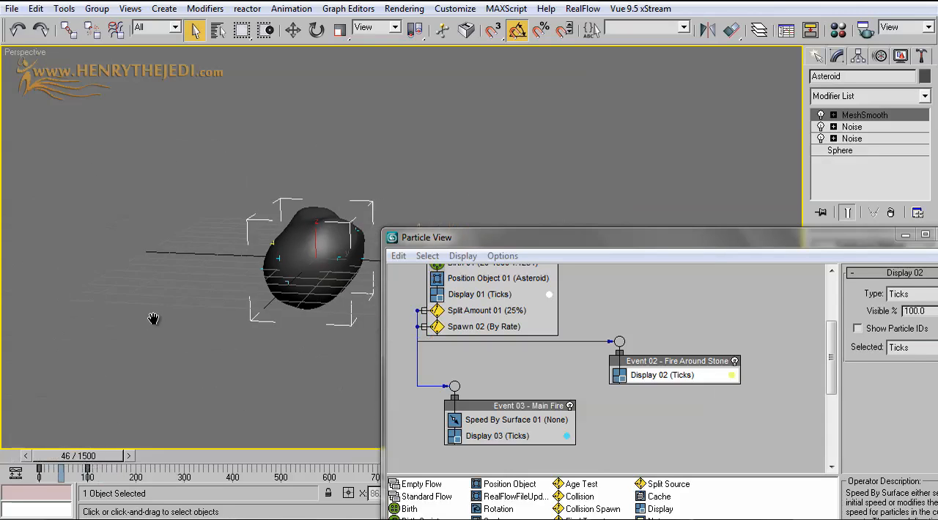
pyautogui.moveTo(153, 319); pyautogui.dragTo(76, 306, button='middle')
pyautogui.moveTo(613, 244); pyautogui.dragTo(420, 349)
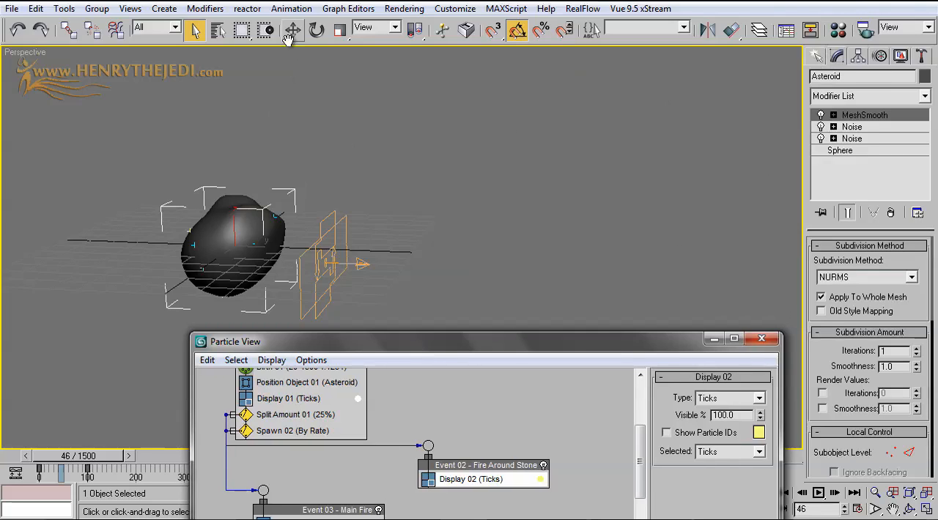
pyautogui.click(816, 57)
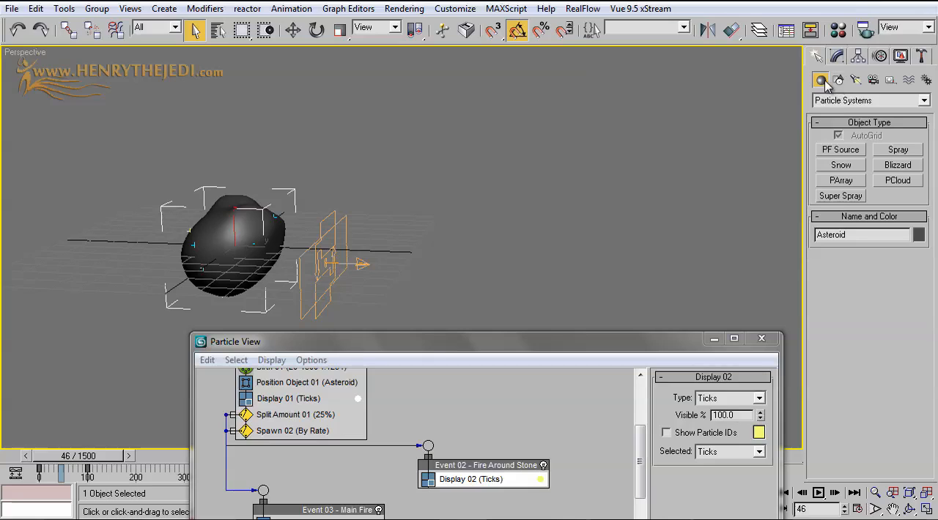
pyautogui.click(906, 104)
pyautogui.click(906, 108)
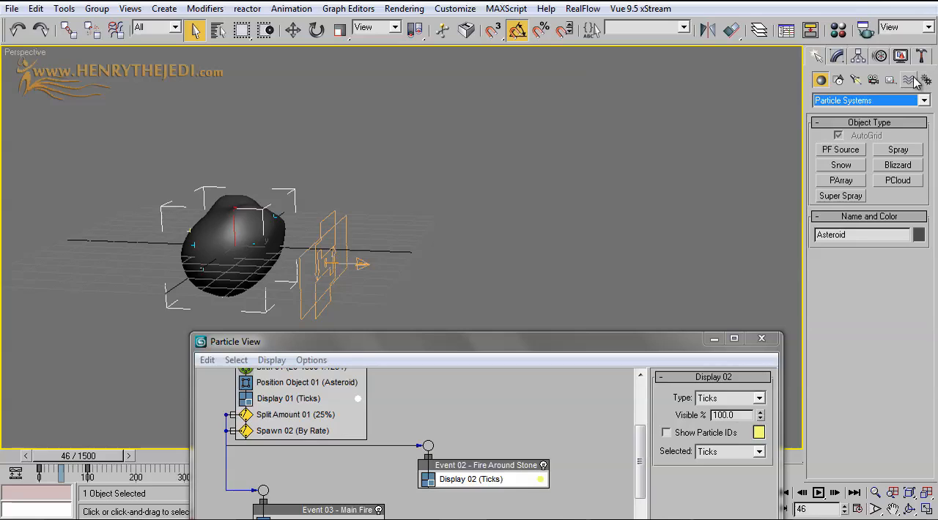
pyautogui.click(908, 80)
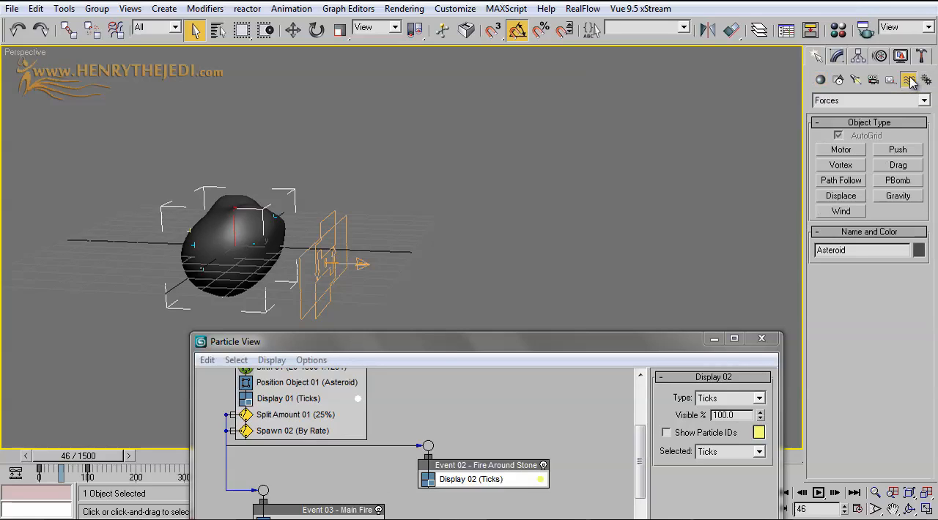
pyautogui.click(907, 100)
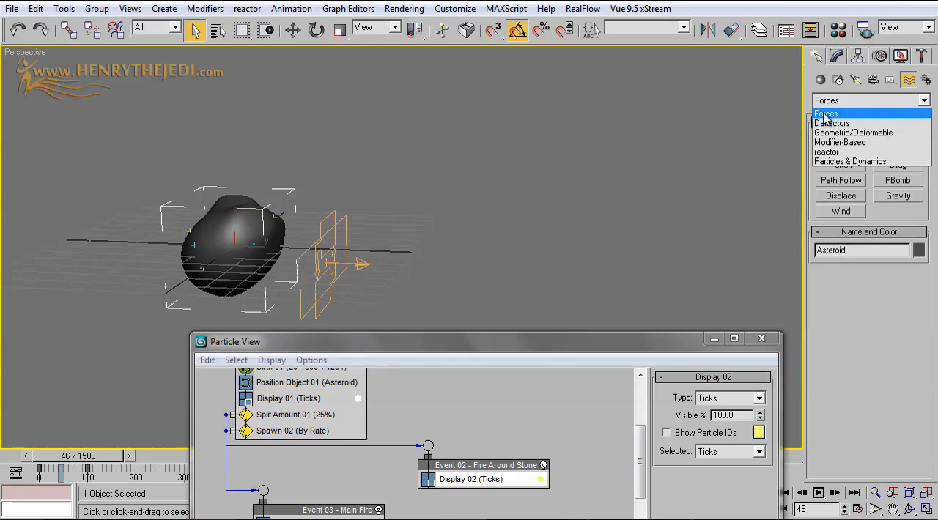
pyautogui.click(825, 115)
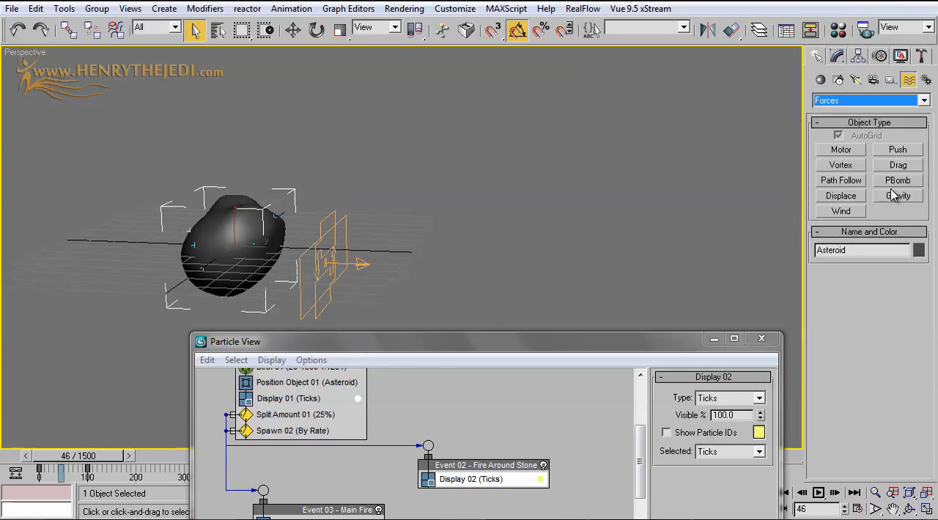
pyautogui.click(842, 211)
pyautogui.moveTo(395, 268); pyautogui.dragTo(432, 235)
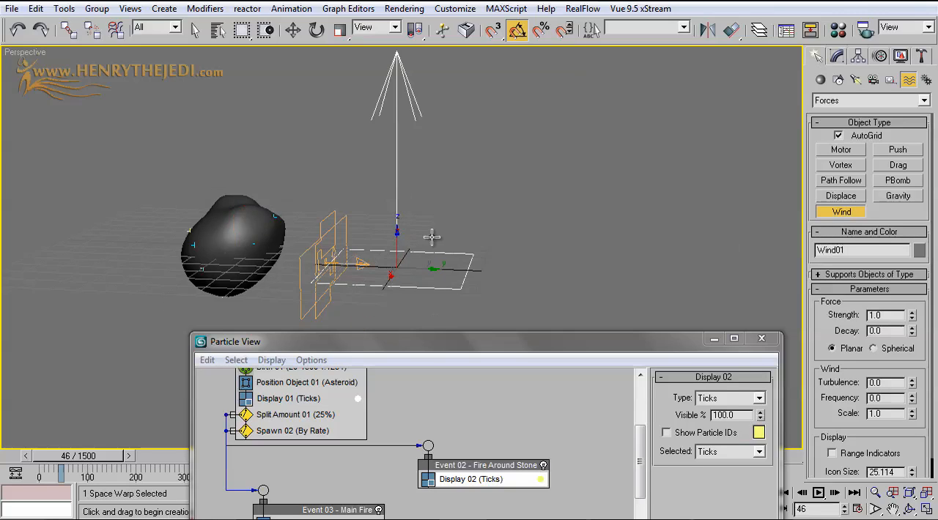
# Rotate the wind -90 degrees about X so that its arrow points horizontally away from the asteroid
pyautogui.click(316, 30)
pyautogui.click(714, 338)
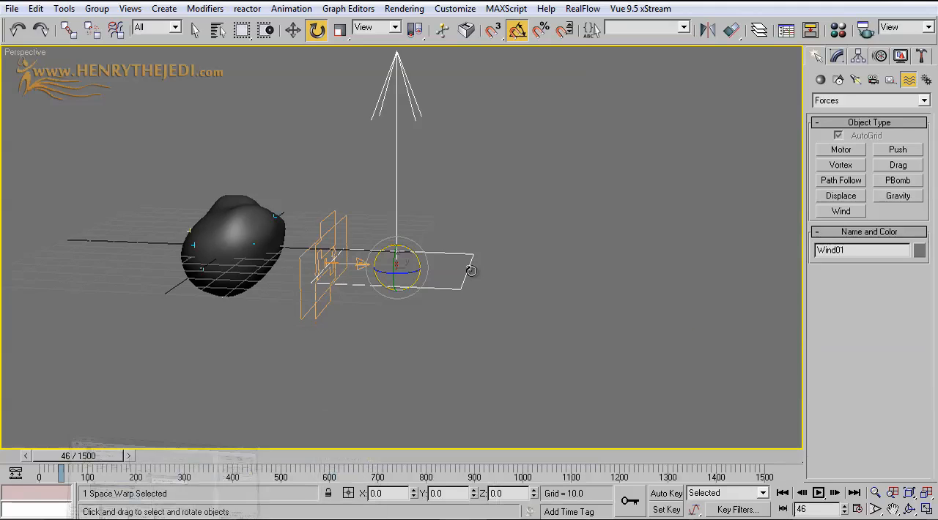
pyautogui.moveTo(474, 267); pyautogui.dragTo(413, 323, button='middle')
pyautogui.moveTo(350, 317); pyautogui.dragTo(406, 338)
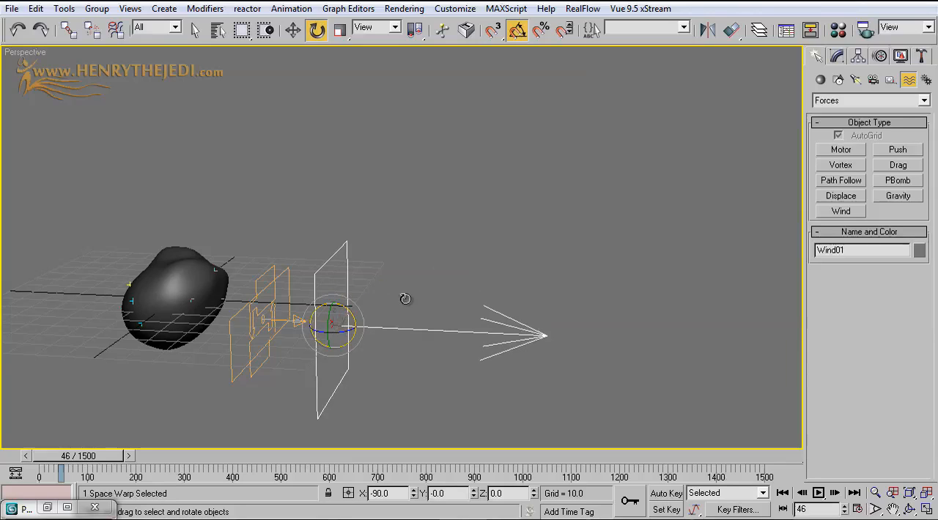
# Add a Force operator between Speed By Surface 01 and Display 03 in the PF Source's Event 03, using Wind01 as its space warp
pyautogui.click(279, 321)
pyautogui.click(282, 321)
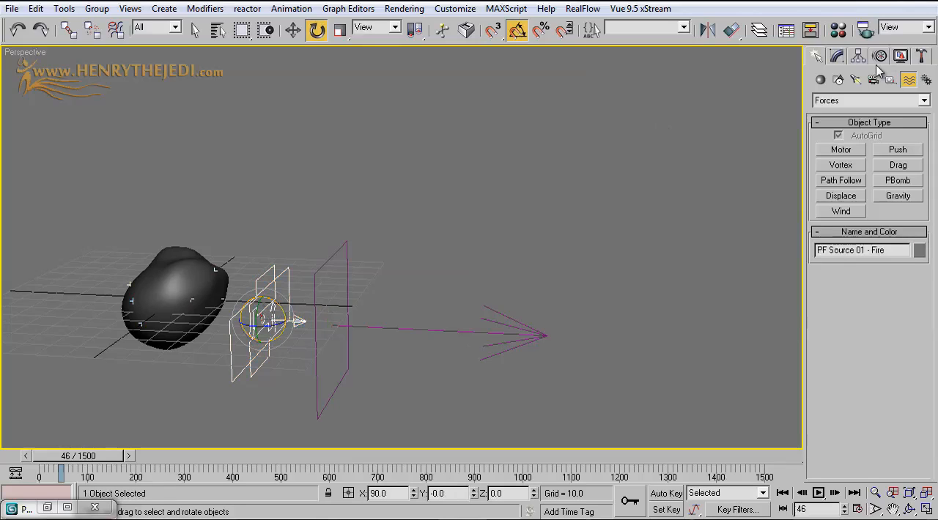
pyautogui.click(838, 59)
pyautogui.click(876, 281)
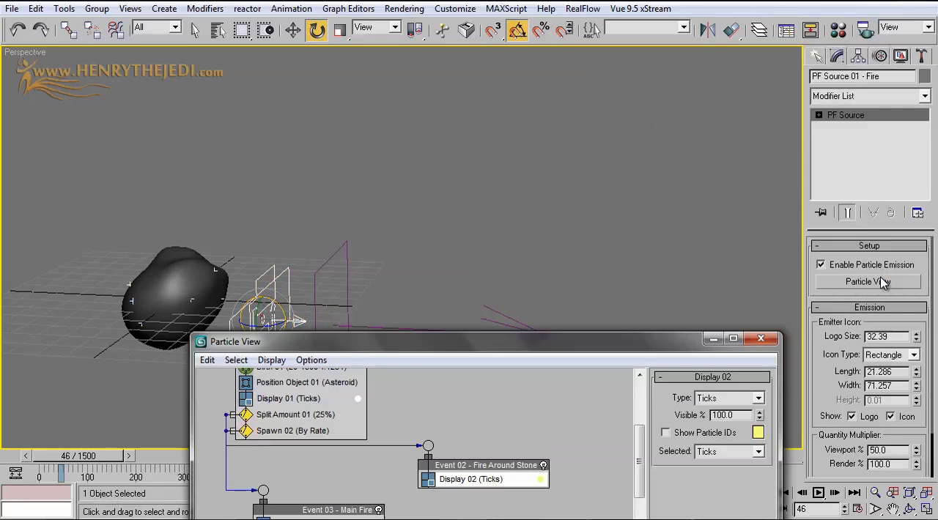
pyautogui.moveTo(584, 346); pyautogui.dragTo(702, 67)
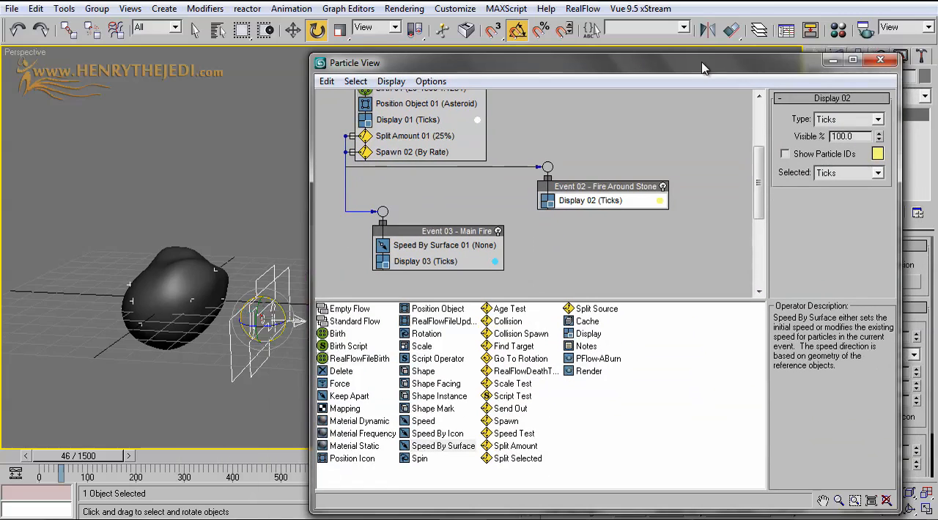
pyautogui.click(338, 384)
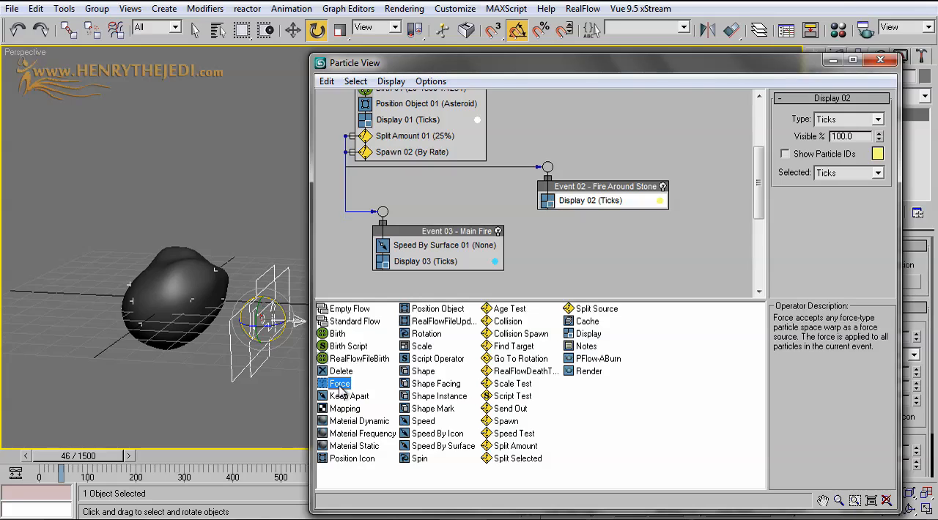
pyautogui.moveTo(339, 388); pyautogui.dragTo(428, 262)
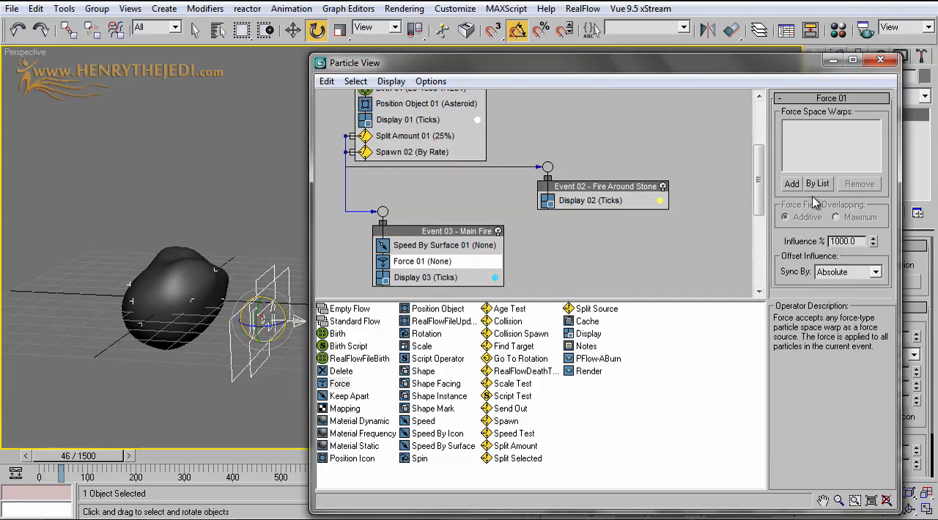
pyautogui.click(819, 184)
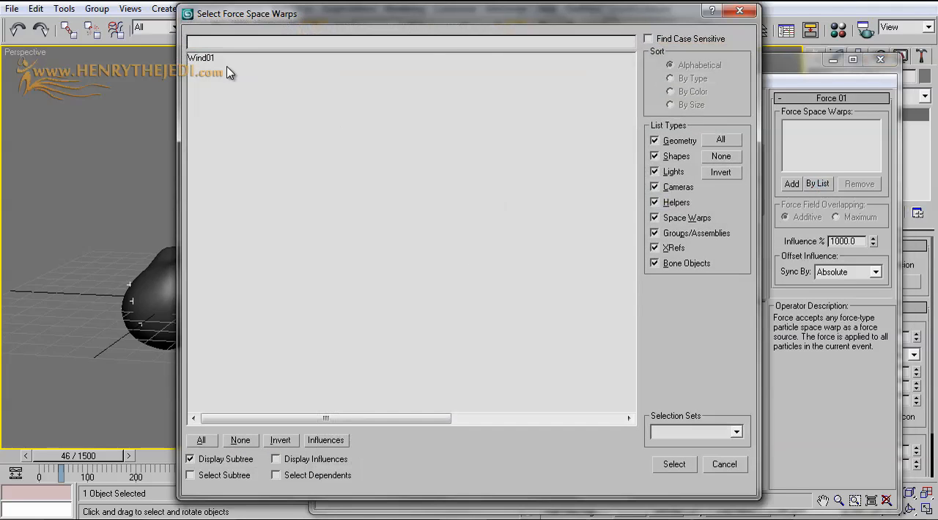
pyautogui.doubleClick(203, 59)
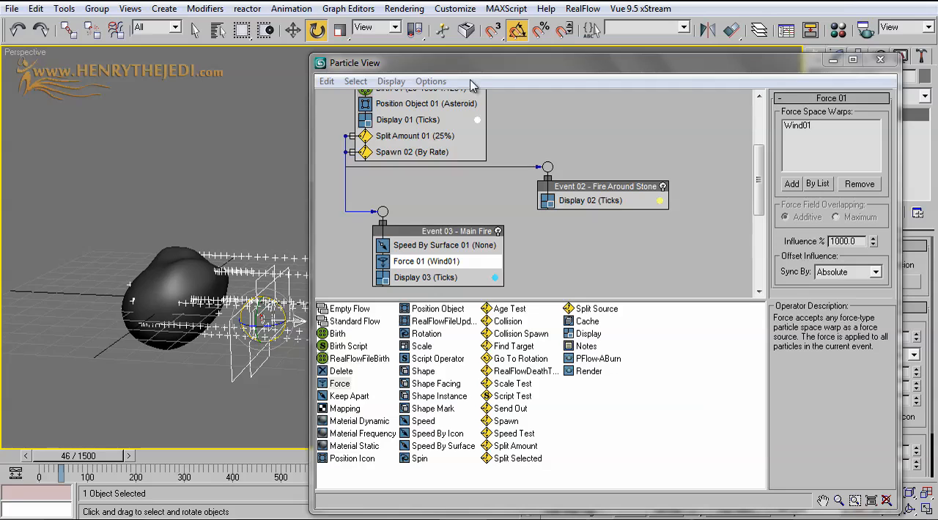
# Play the animation and go to frame 103 to examine how the wind moves the particles away from the asteroid
pyautogui.moveTo(487, 73); pyautogui.dragTo(503, 156)
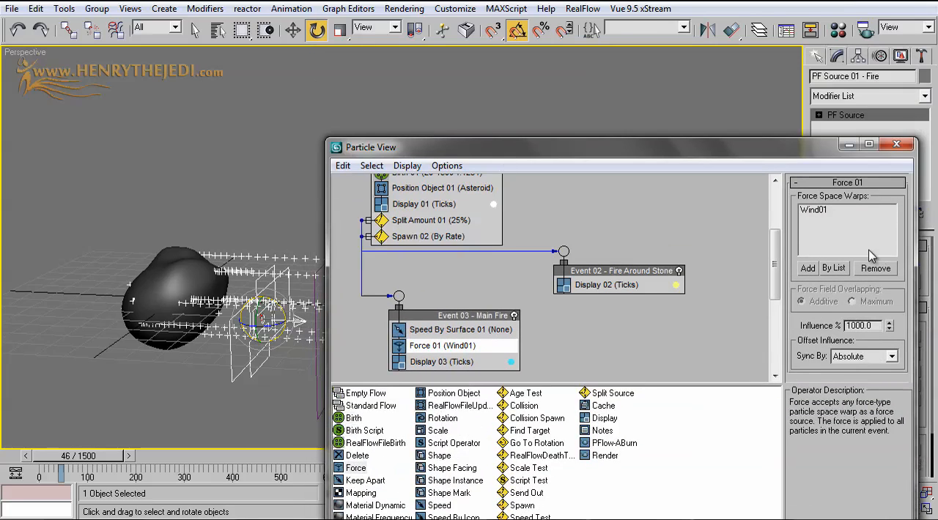
pyautogui.moveTo(687, 155); pyautogui.dragTo(740, 375)
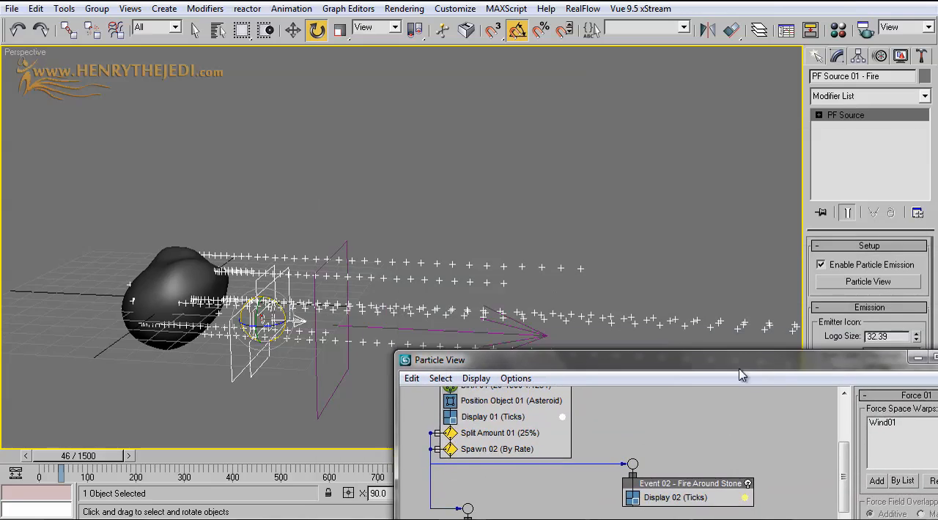
pyautogui.moveTo(71, 455); pyautogui.dragTo(42, 457)
pyautogui.press('e')
pyautogui.press('/')
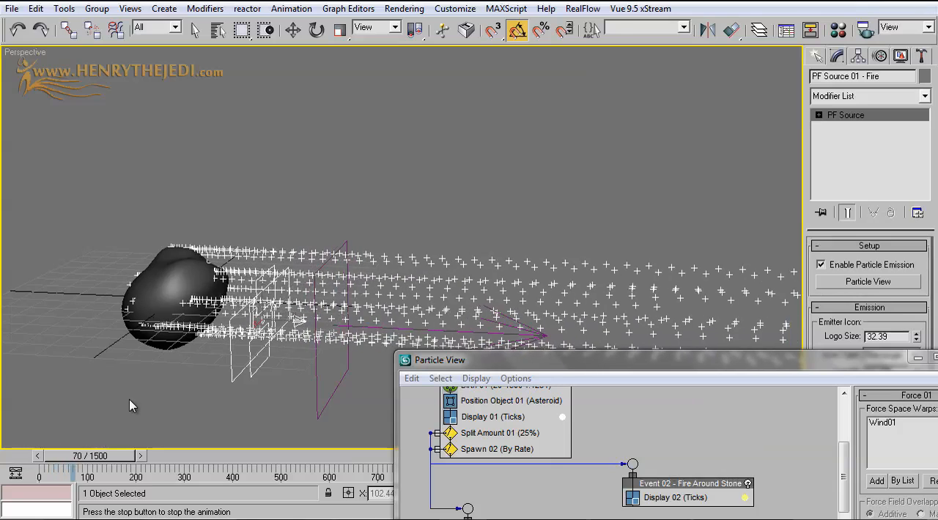
pyautogui.press('/')
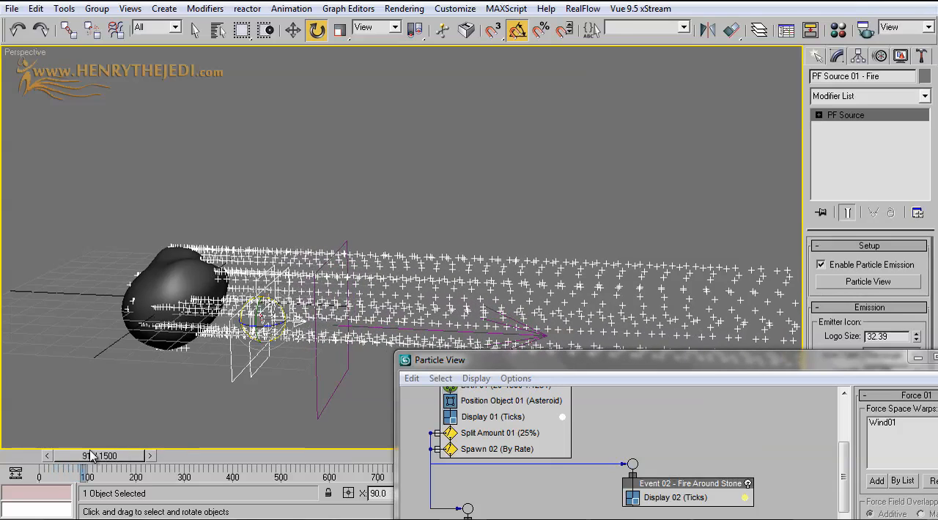
pyautogui.moveTo(90, 457)
pyautogui.mouseDown()
pyautogui.moveTo(65, 458)
pyautogui.moveTo(97, 459)
pyautogui.mouseUp()
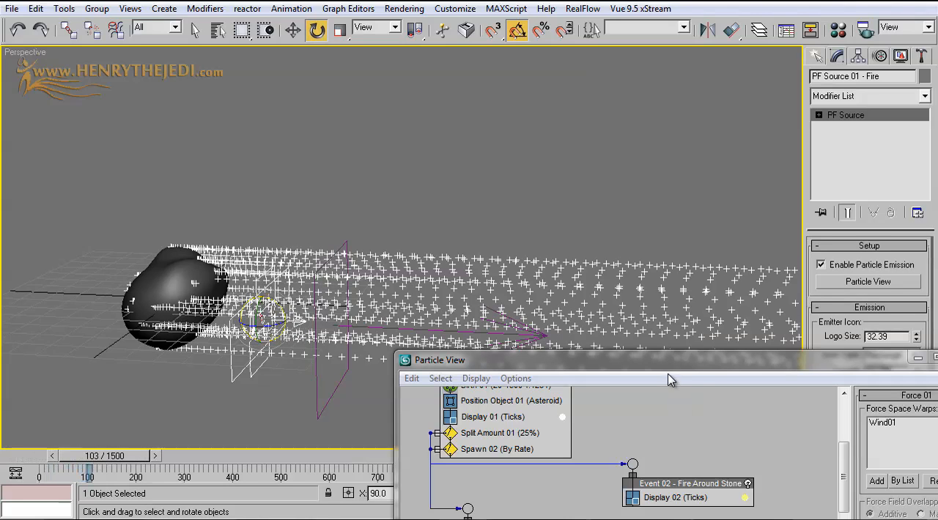
# Assign the Asteroid as the surface geometry of Speed By Surface 01 in Event 03 and preview the particles at frame 38
pyautogui.moveTo(668, 376); pyautogui.dragTo(484, 217)
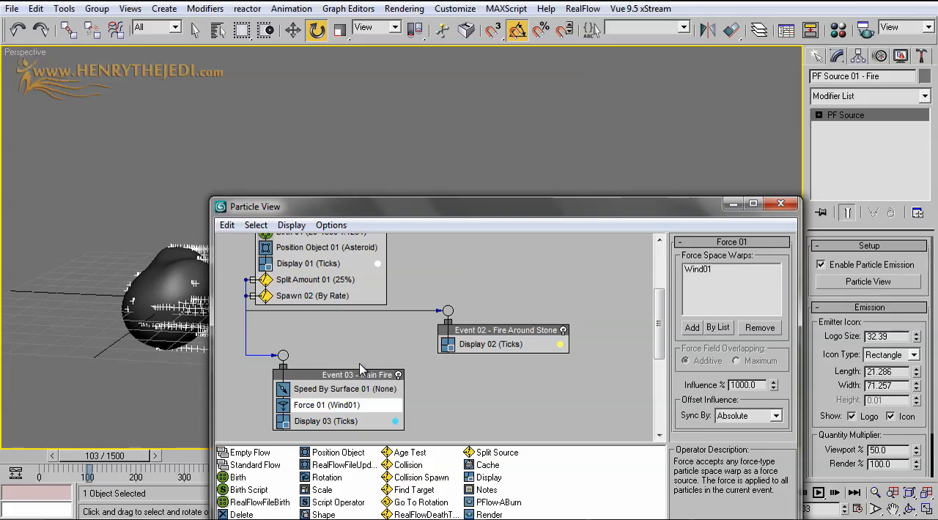
pyautogui.click(337, 389)
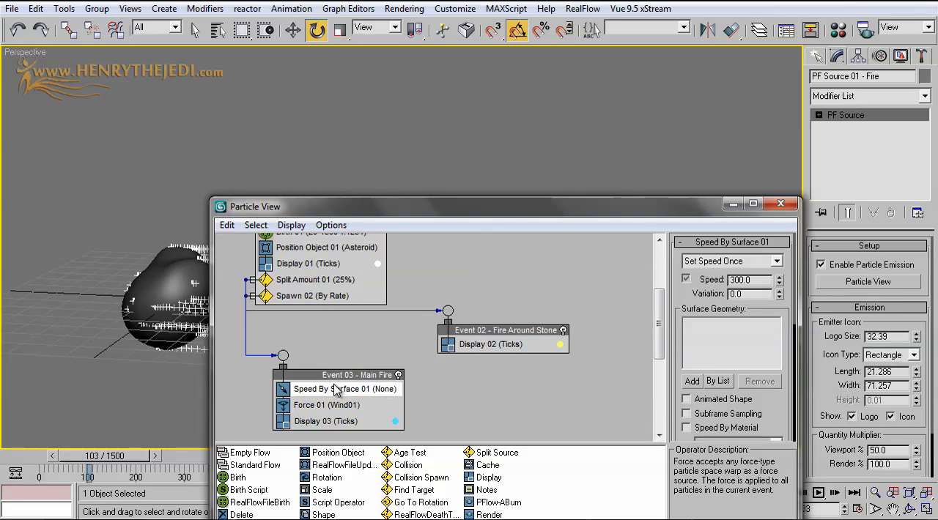
pyautogui.moveTo(705, 214); pyautogui.dragTo(812, 129)
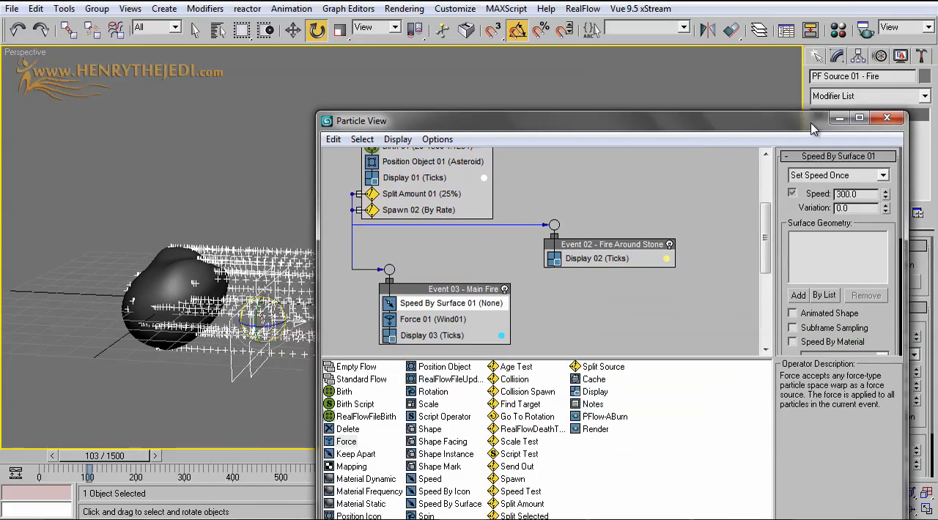
pyautogui.click(826, 295)
pyautogui.doubleClick(214, 64)
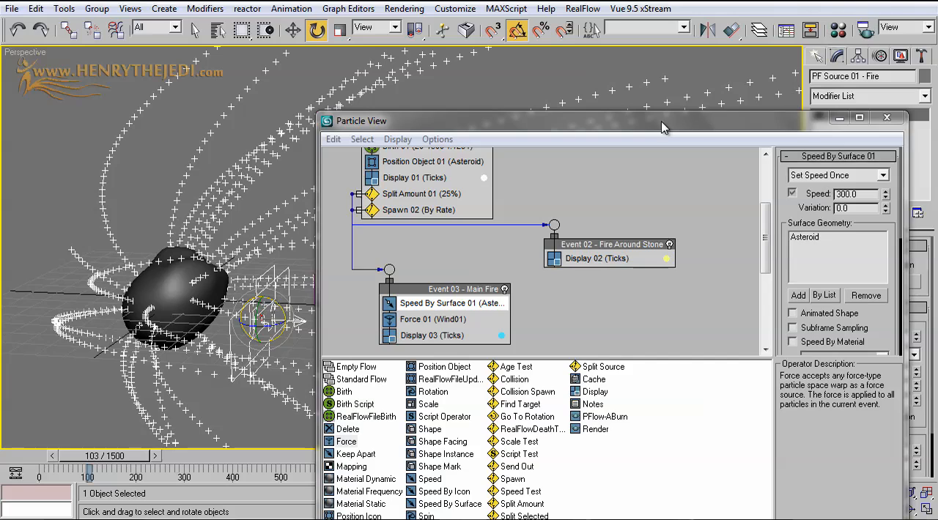
pyautogui.moveTo(665, 128); pyautogui.dragTo(782, 308)
pyautogui.moveTo(128, 454); pyautogui.dragTo(79, 455)
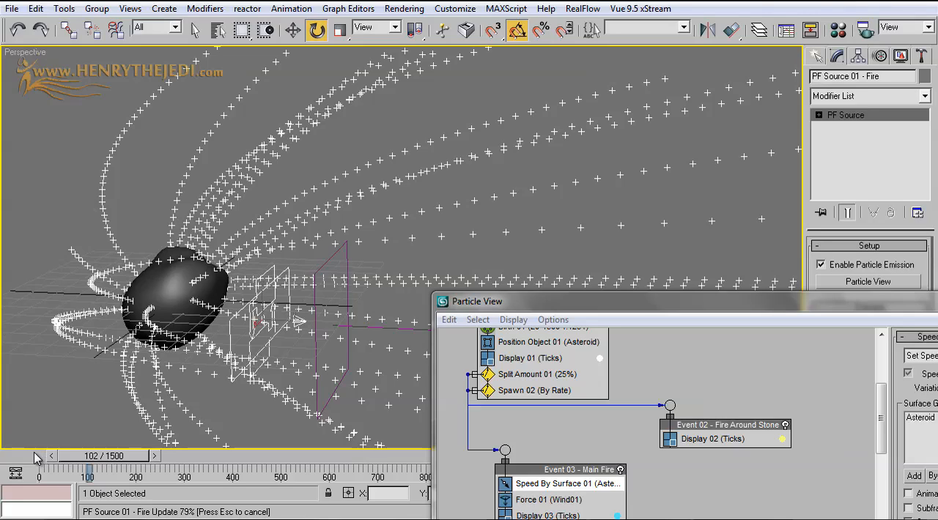
pyautogui.moveTo(38, 456); pyautogui.dragTo(57, 456)
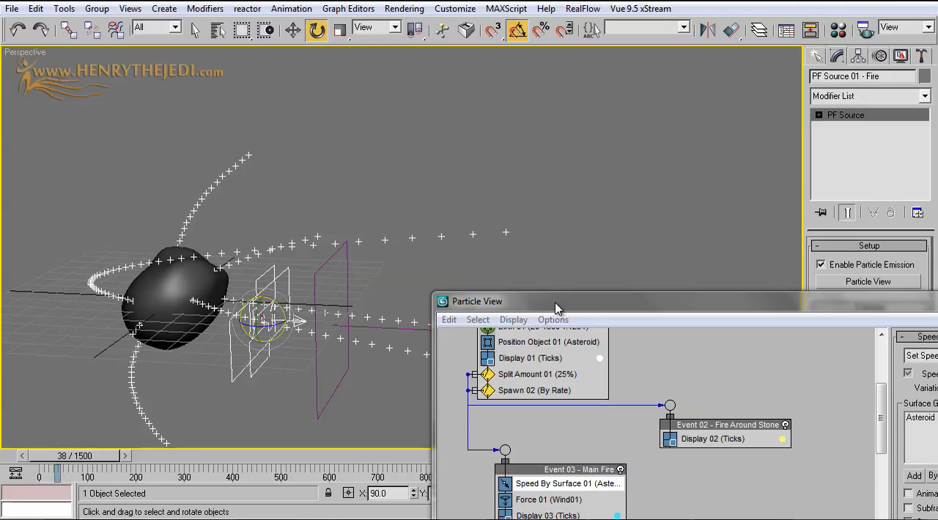
# Set the emission rate of Birth 01 in Event 01 to 5 and preview the particle trails at frame 86
pyautogui.moveTo(555, 307); pyautogui.dragTo(490, 188)
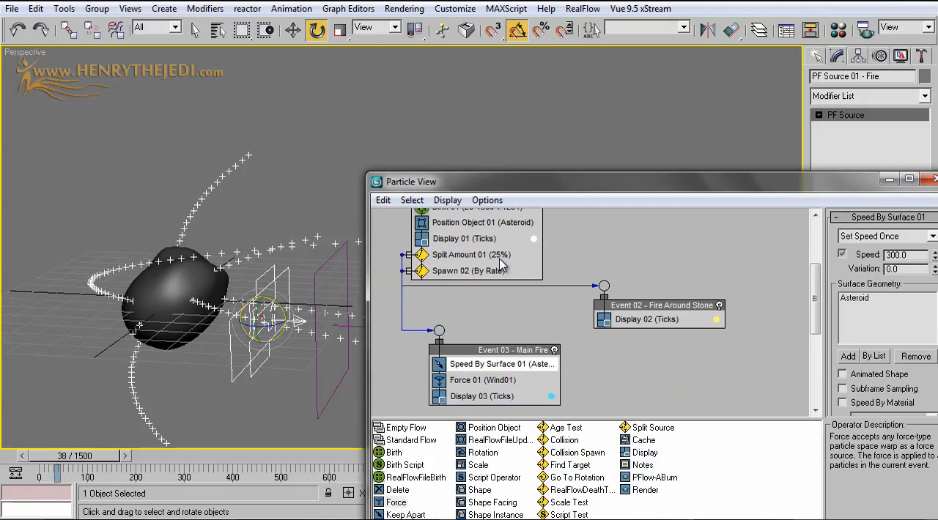
pyautogui.moveTo(586, 268); pyautogui.dragTo(590, 334, button='middle')
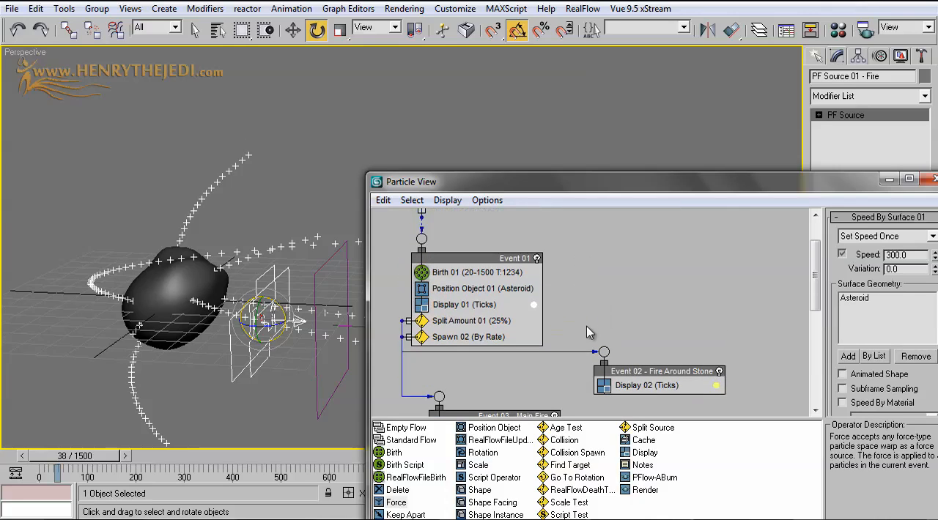
pyautogui.click(483, 273)
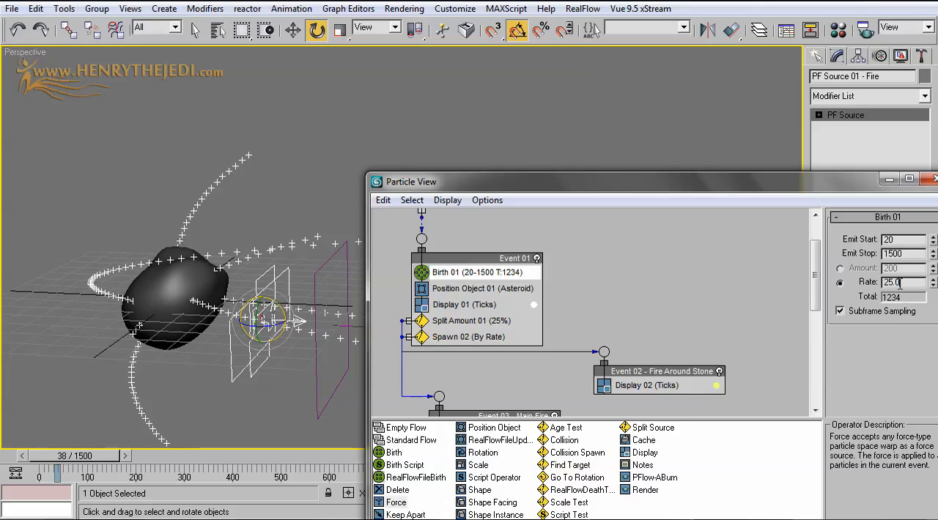
pyautogui.write('5')
pyautogui.press('Return')
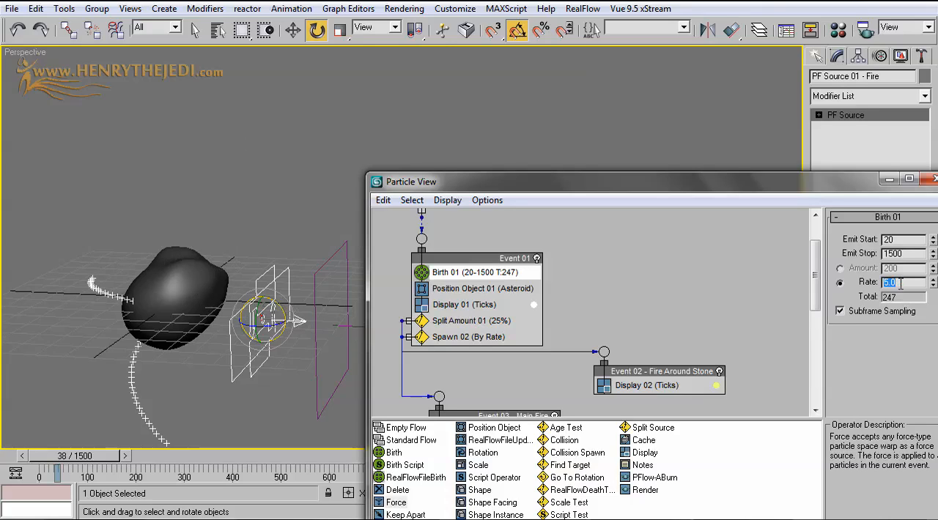
pyautogui.moveTo(82, 460); pyautogui.dragTo(106, 459)
pyautogui.scroll(-5, 196, 307)
pyautogui.moveTo(193, 303)
pyautogui.mouseDown(button='middle')
pyautogui.moveTo(76, 266)
pyautogui.moveTo(887, 248)
pyautogui.moveTo(140, 293)
pyautogui.moveTo(196, 308)
pyautogui.mouseUp(button='middle')
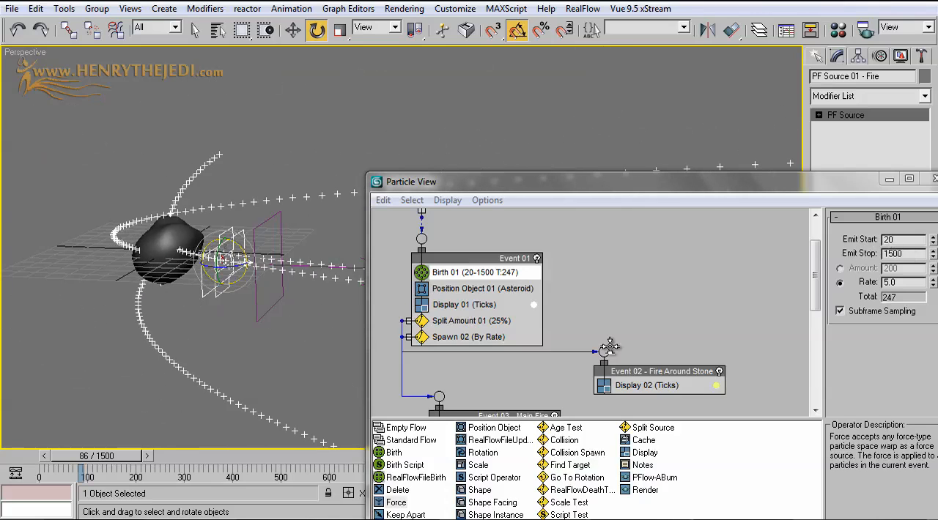
# Set the speed of Speed By Surface 01 in Event 03 to 0 and preview the particle trails at frame 52
pyautogui.moveTo(495, 315); pyautogui.dragTo(494, 213, button='middle')
pyautogui.click(489, 343)
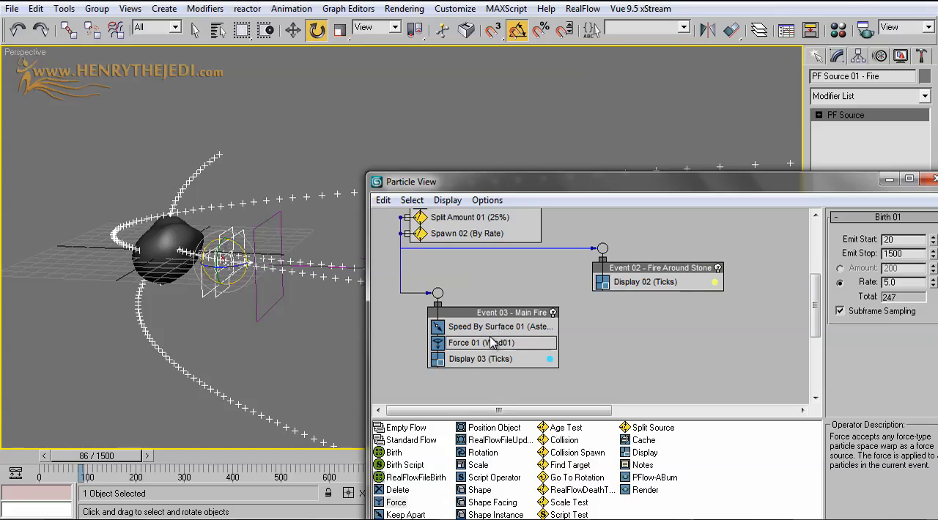
pyautogui.click(488, 327)
pyautogui.moveTo(812, 217); pyautogui.dragTo(706, 163)
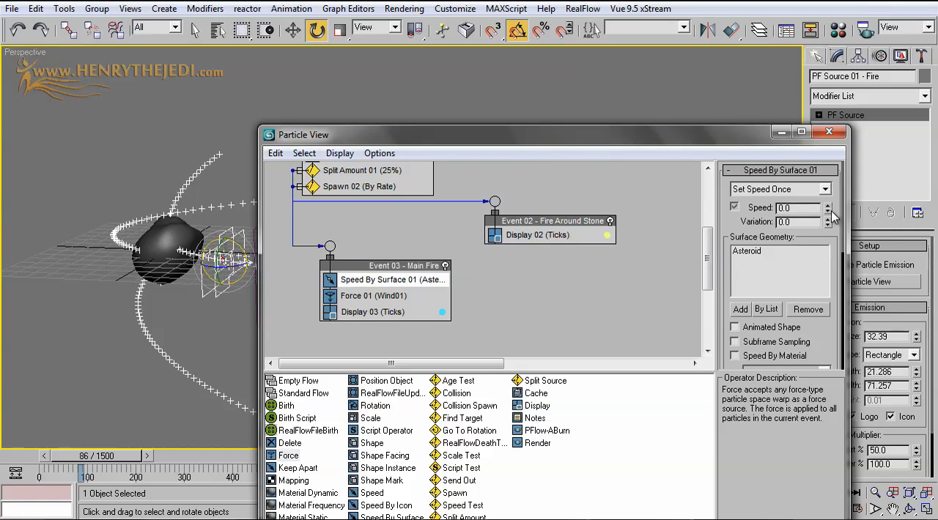
pyautogui.moveTo(372, 136); pyautogui.dragTo(487, 165)
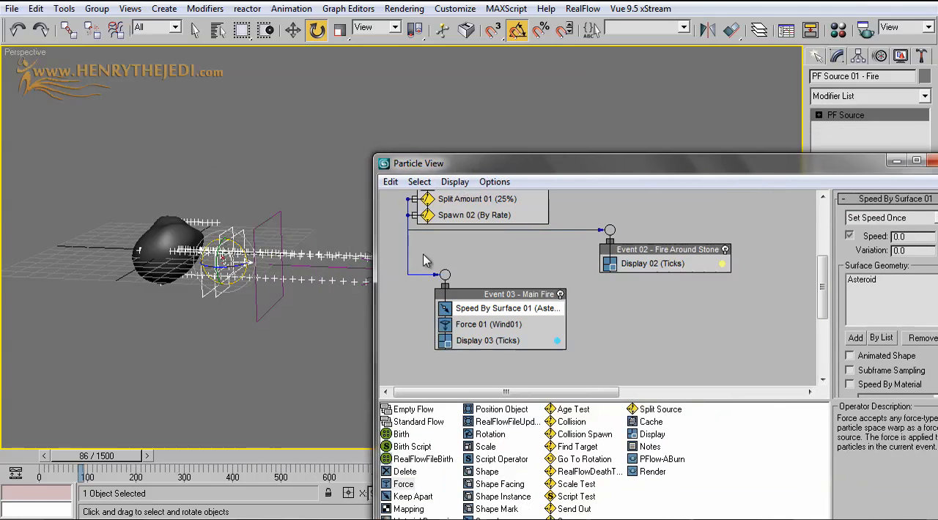
pyautogui.moveTo(121, 457)
pyautogui.mouseDown()
pyautogui.moveTo(73, 462)
pyautogui.moveTo(106, 463)
pyautogui.mouseUp()
pyautogui.press('e')
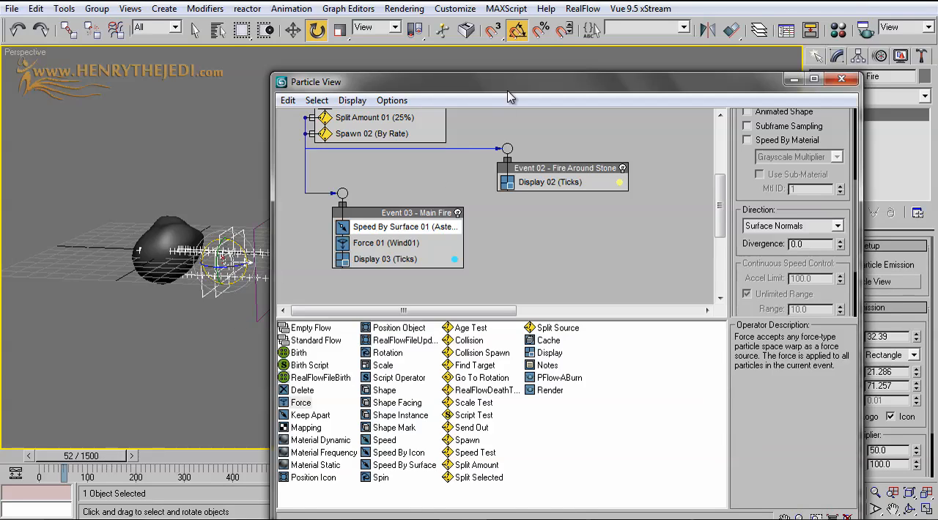
# Review the settings of Force 01 in Event 03 and examine the particle trails in the viewport at frame 84
pyautogui.moveTo(510, 97); pyautogui.dragTo(568, 228)
pyautogui.click(463, 374)
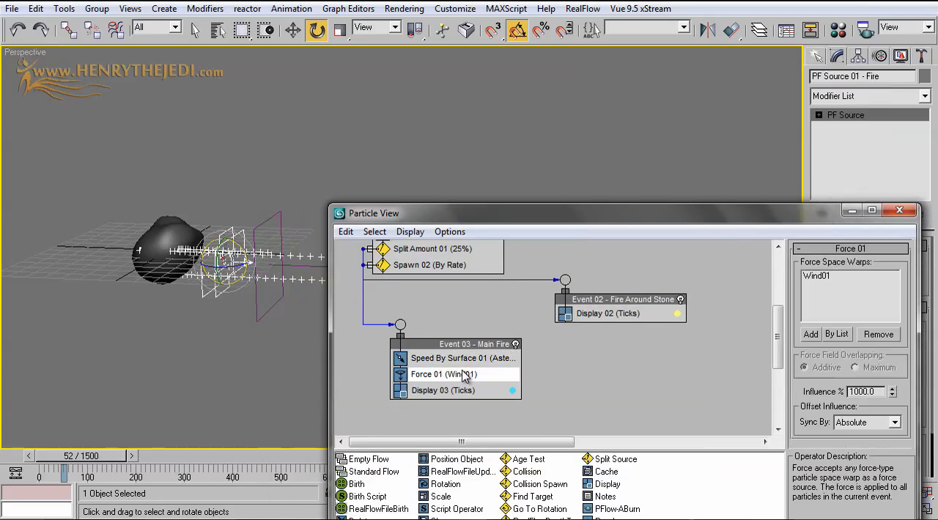
pyautogui.click(850, 212)
pyautogui.moveTo(115, 462)
pyautogui.mouseDown()
pyautogui.moveTo(76, 463)
pyautogui.moveTo(123, 461)
pyautogui.mouseUp()
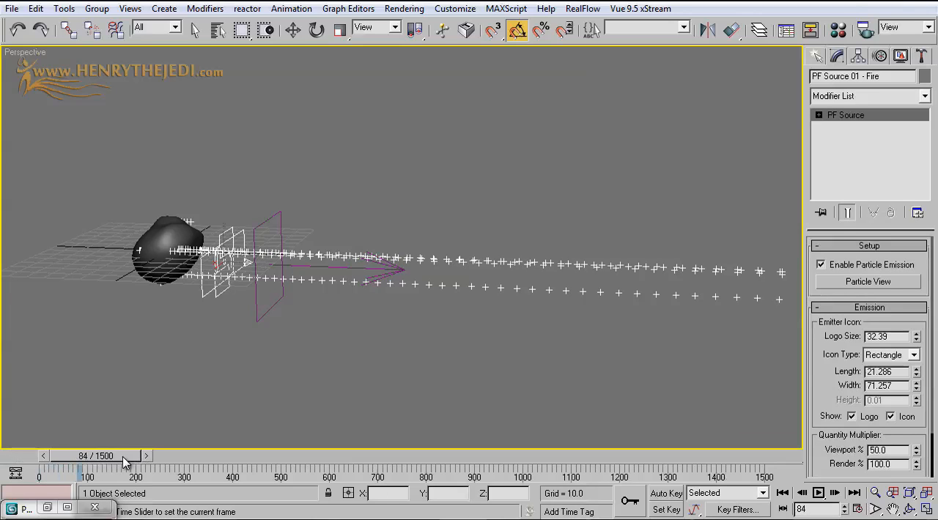
pyautogui.press('e')
# Select the Wind01 space warp and set its strength to 0.6, checking the particles at frame 52
pyautogui.click(265, 227)
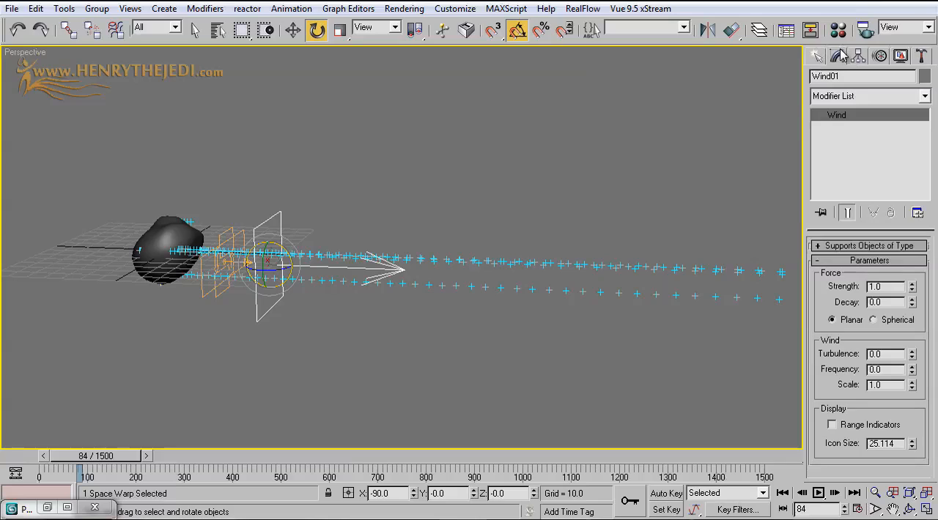
pyautogui.click(818, 57)
pyautogui.click(835, 57)
pyautogui.moveTo(114, 459)
pyautogui.mouseDown()
pyautogui.moveTo(76, 460)
pyautogui.moveTo(98, 459)
pyautogui.mouseUp()
pyautogui.press('e')
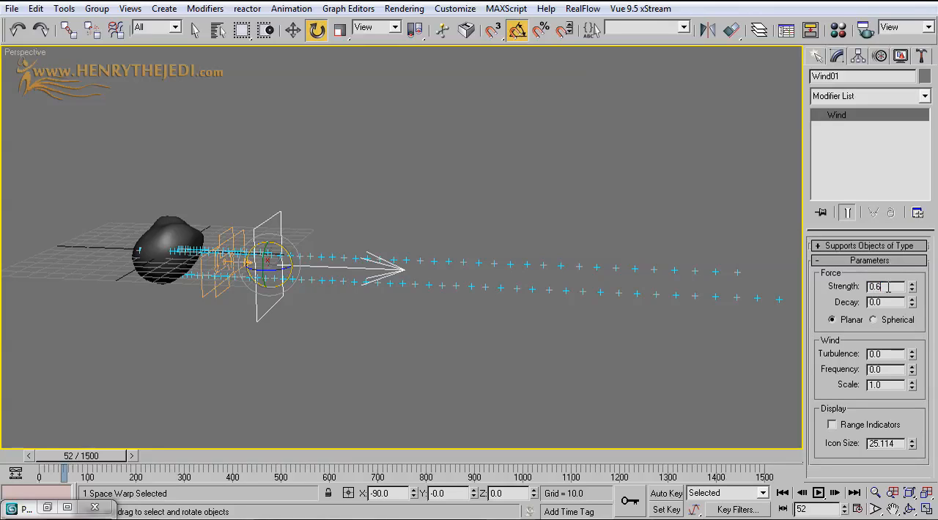
pyautogui.press('Return')
pyautogui.click(842, 304)
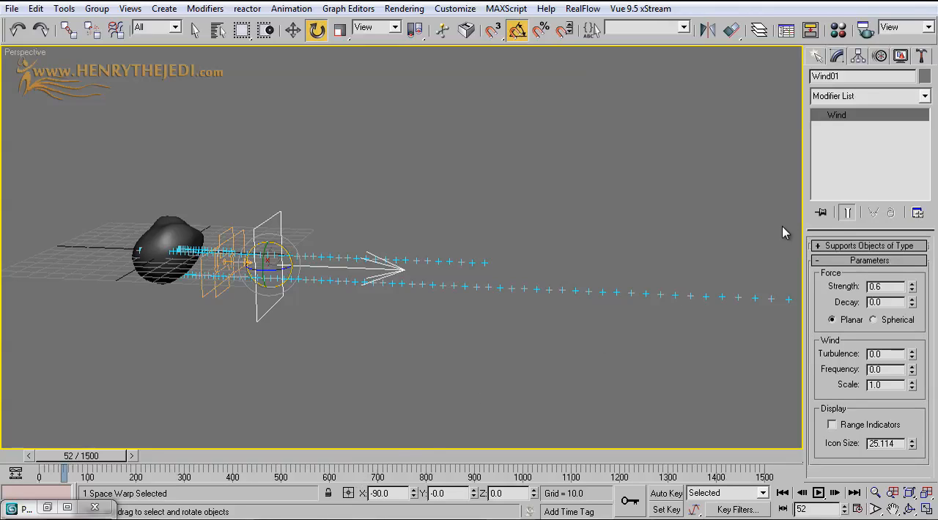
pyautogui.press('6')
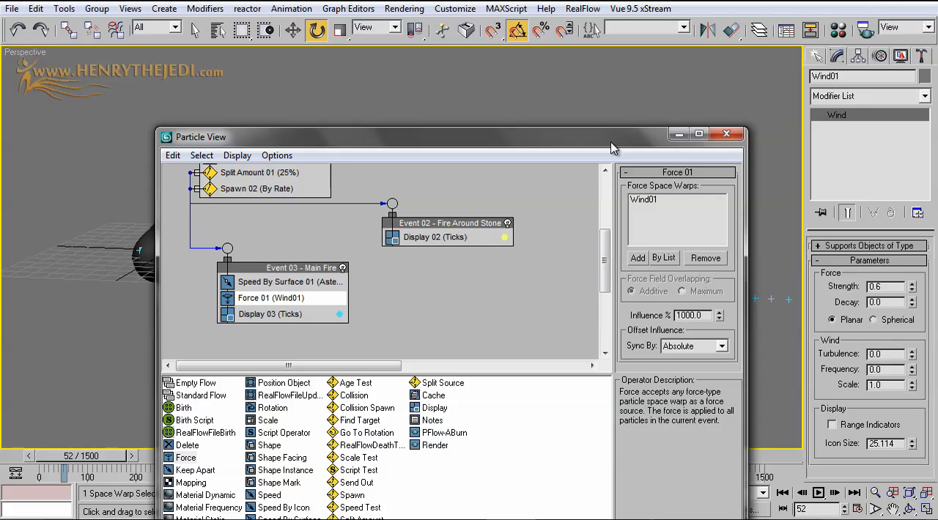
pyautogui.click(678, 134)
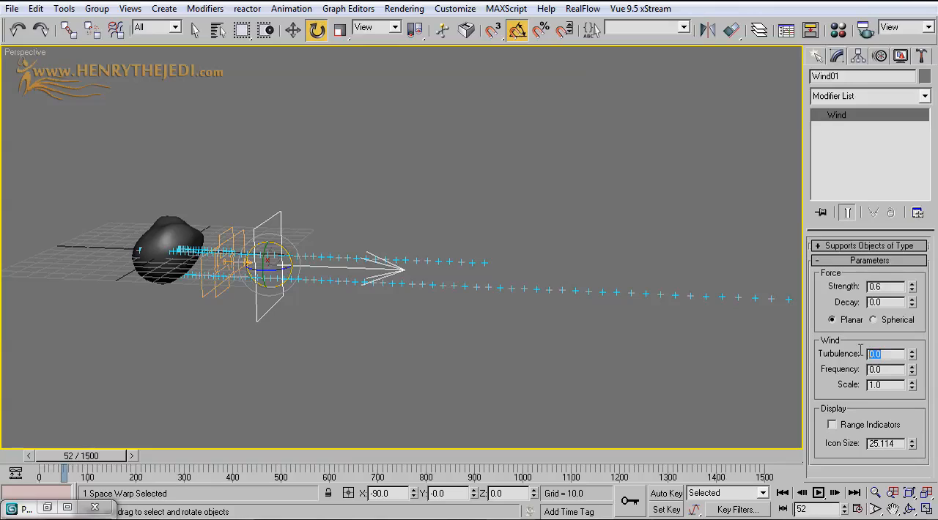
# Set Wind01's turbulence to 1.01 and preview the scattered particles at frame 60
pyautogui.moveTo(911, 354); pyautogui.dragTo(905, 281)
pyautogui.moveTo(66, 456)
pyautogui.mouseDown()
pyautogui.moveTo(41, 455)
pyautogui.moveTo(69, 457)
pyautogui.mouseUp()
pyautogui.press('e')
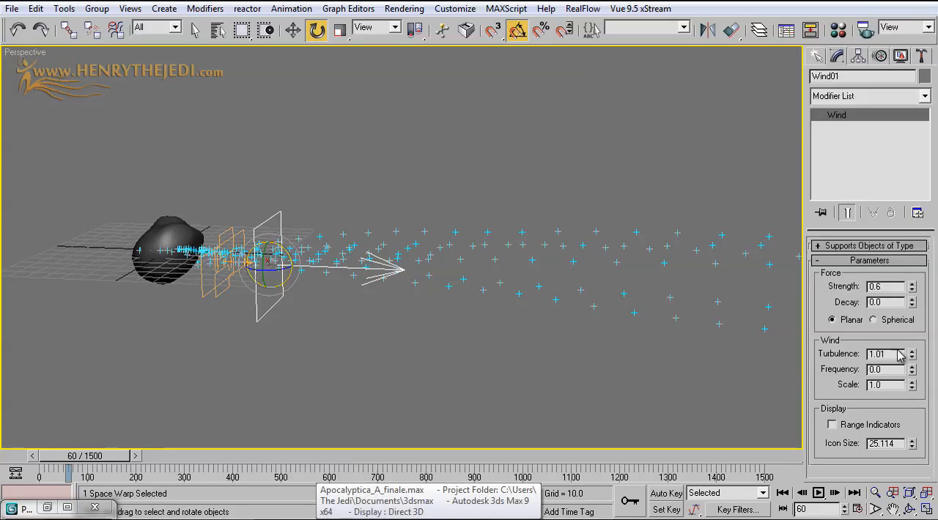
pyautogui.moveTo(528, 290); pyautogui.dragTo(531, 283, button='middle')
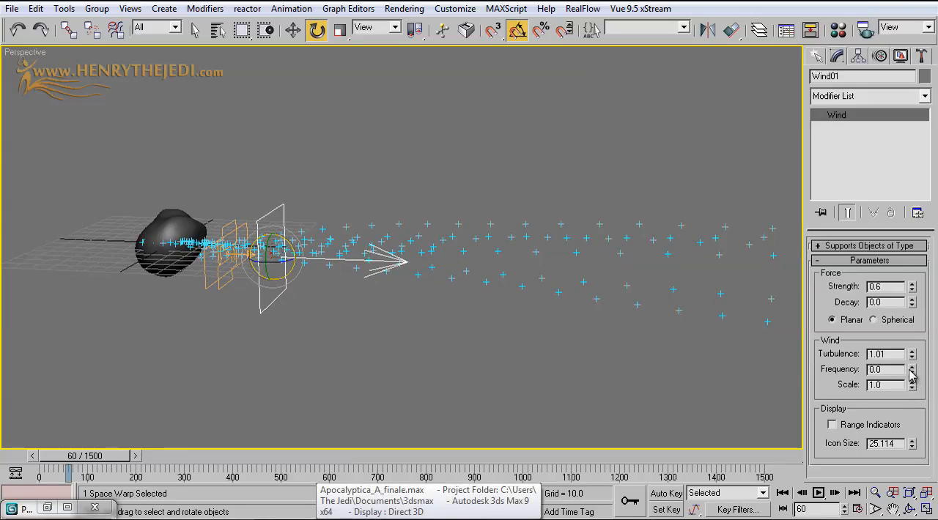
# Set Wind01's turbulence frequency to 0.5
pyautogui.moveTo(911, 374); pyautogui.dragTo(911, 365)
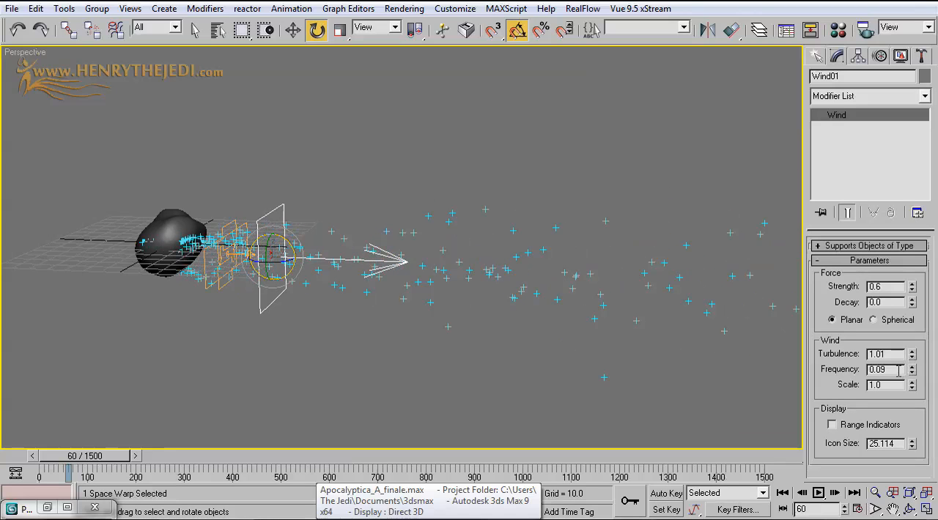
pyautogui.doubleClick(898, 370)
pyautogui.write('0')
pyautogui.press('Return')
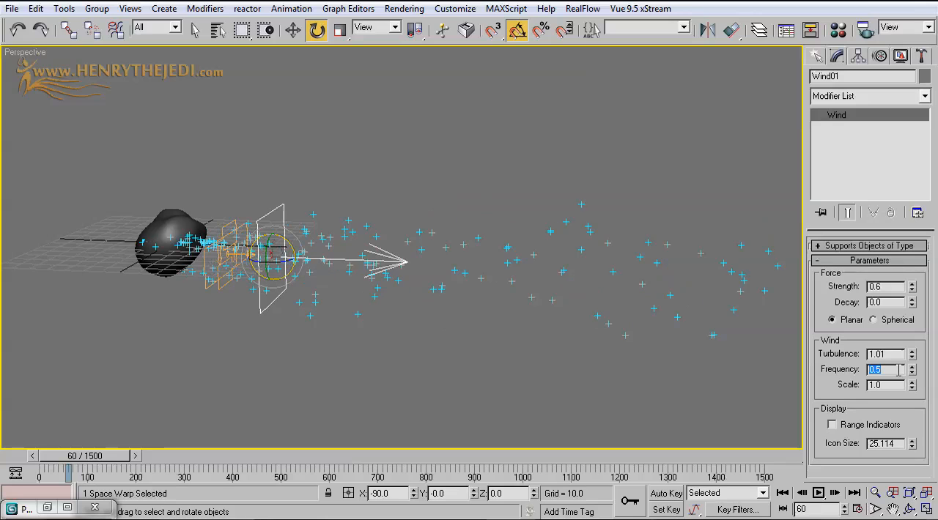
# Play the animation to review the turbulence, go to frame 103 and set Wind01's frequency to 0.79
pyautogui.moveTo(103, 457); pyautogui.dragTo(67, 455)
pyautogui.click(818, 493)
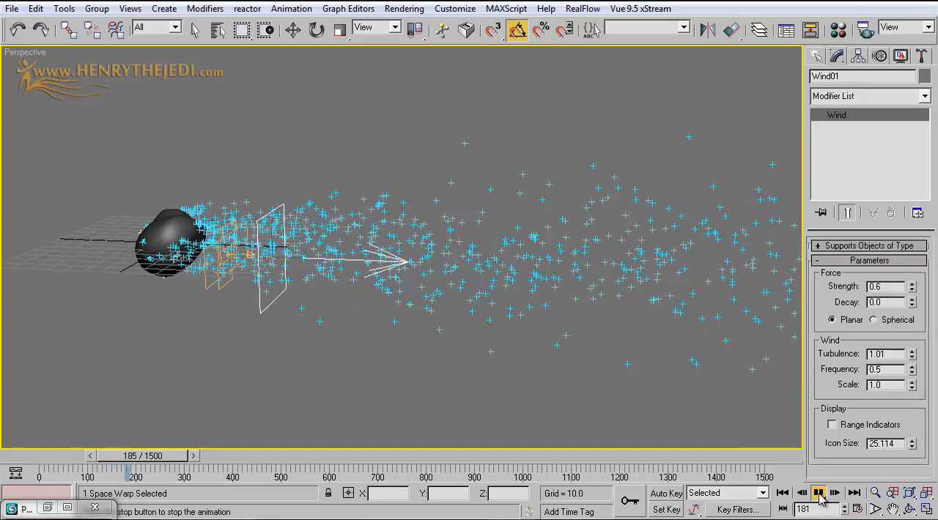
pyautogui.click(818, 495)
pyautogui.moveTo(97, 457)
pyautogui.mouseDown()
pyautogui.moveTo(54, 457)
pyautogui.moveTo(101, 457)
pyautogui.mouseUp()
pyautogui.press('e')
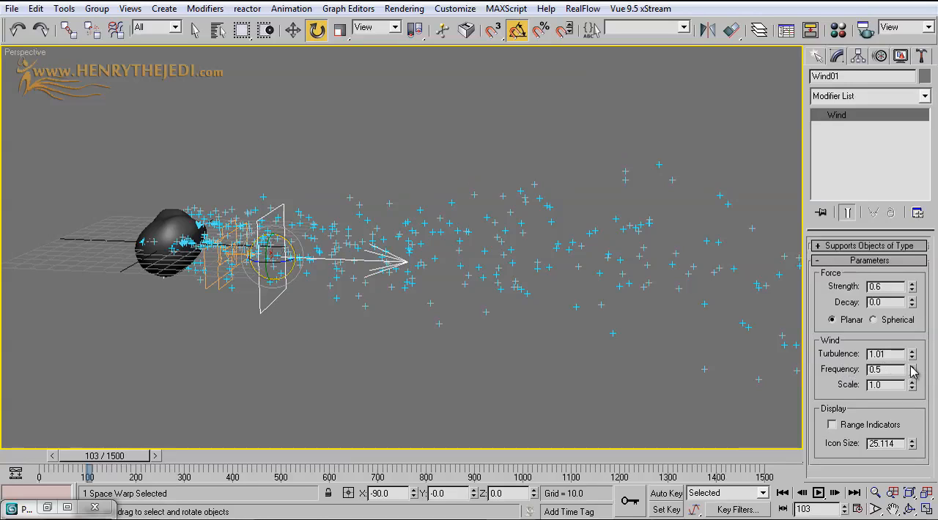
pyautogui.moveTo(912, 367); pyautogui.dragTo(911, 344)
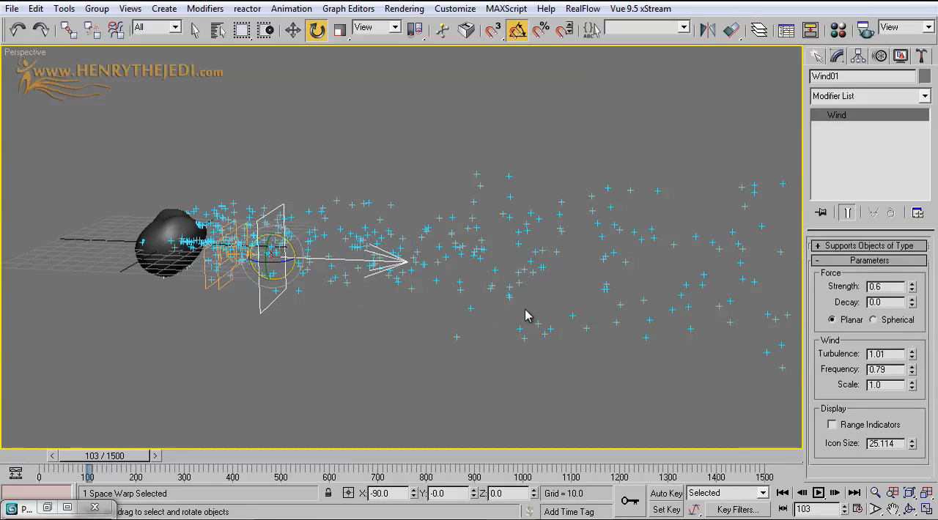
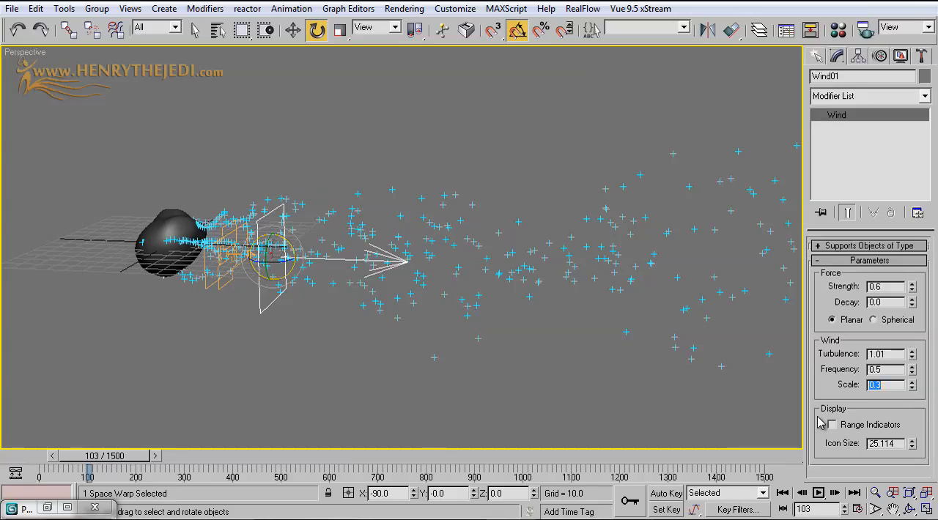
# Try a scale of 1.2 for Wind01's turbulence and restore the scale to 0.3
pyautogui.moveTo(913, 388); pyautogui.dragTo(917, 317)
pyautogui.keyDown('alt'); pyautogui.moveTo(339, 277); pyautogui.dragTo(356, 205, button='middle'); pyautogui.keyUp('alt')
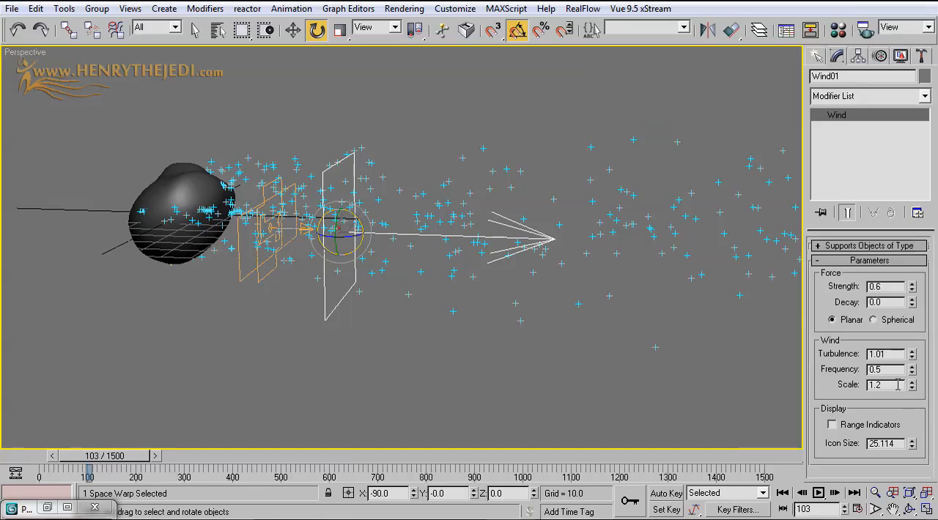
pyautogui.moveTo(917, 393); pyautogui.dragTo(914, 441)
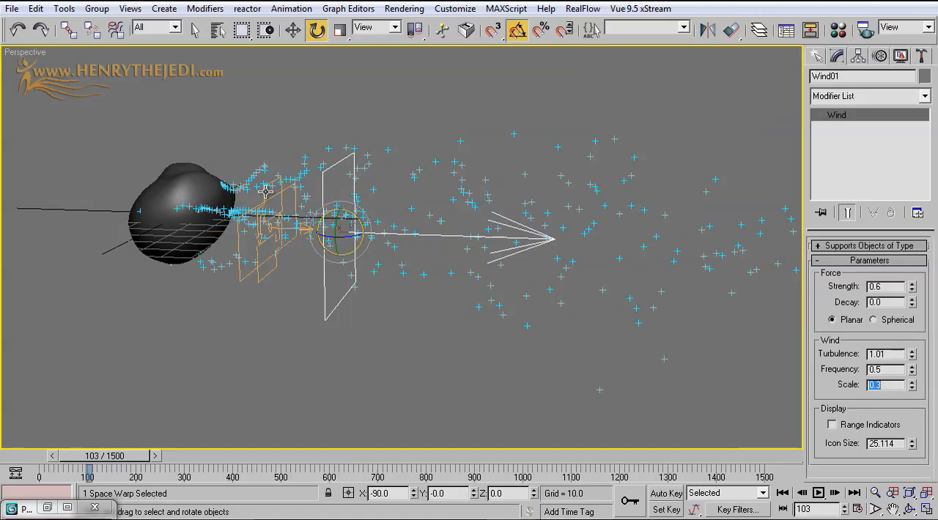
# Play the animation from frame 0 to review the particle trail behind the asteroid, and rewind to the start
pyautogui.moveTo(254, 187); pyautogui.dragTo(148, 254, button='middle')
pyautogui.scroll(-2, 148, 254)
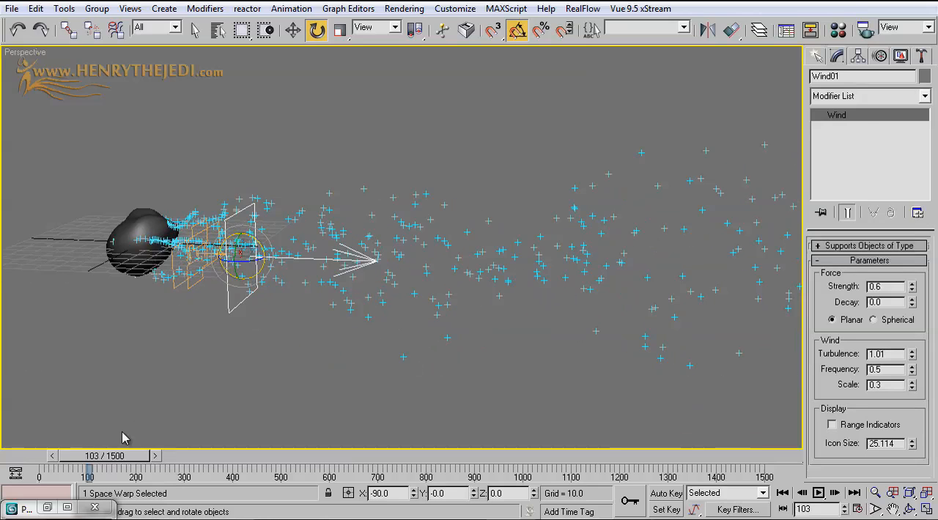
pyautogui.moveTo(113, 459); pyautogui.dragTo(17, 450)
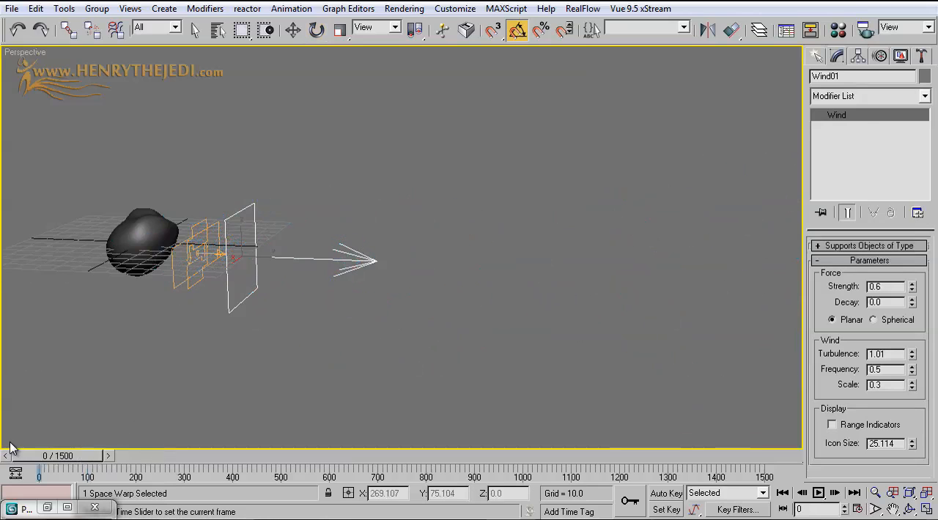
pyautogui.click(818, 494)
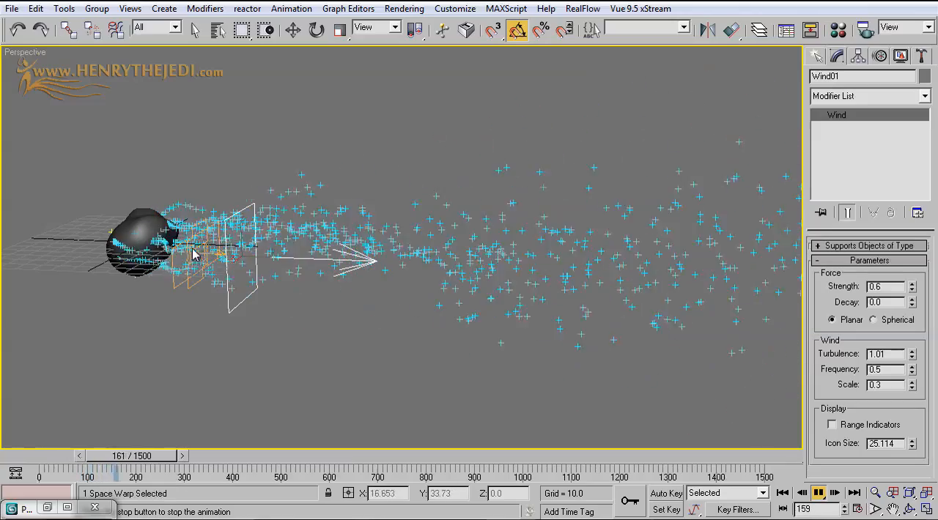
pyautogui.click(781, 493)
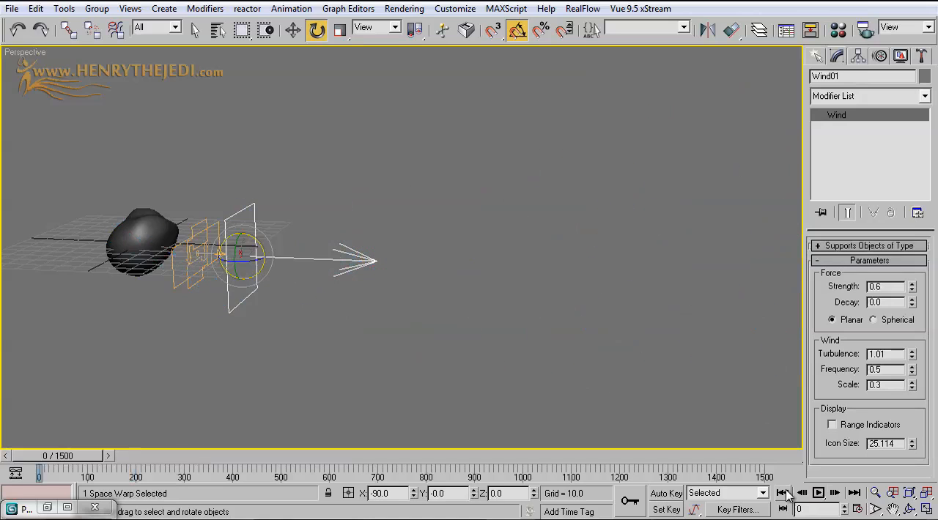
# Inspect the particle trail around the asteroid at frame 103 and frame 84
pyautogui.moveTo(68, 459); pyautogui.dragTo(115, 464)
pyautogui.moveTo(189, 284); pyautogui.dragTo(539, 257, button='middle')
pyautogui.scroll(3, 293, 320)
pyautogui.scroll(3, 308, 322)
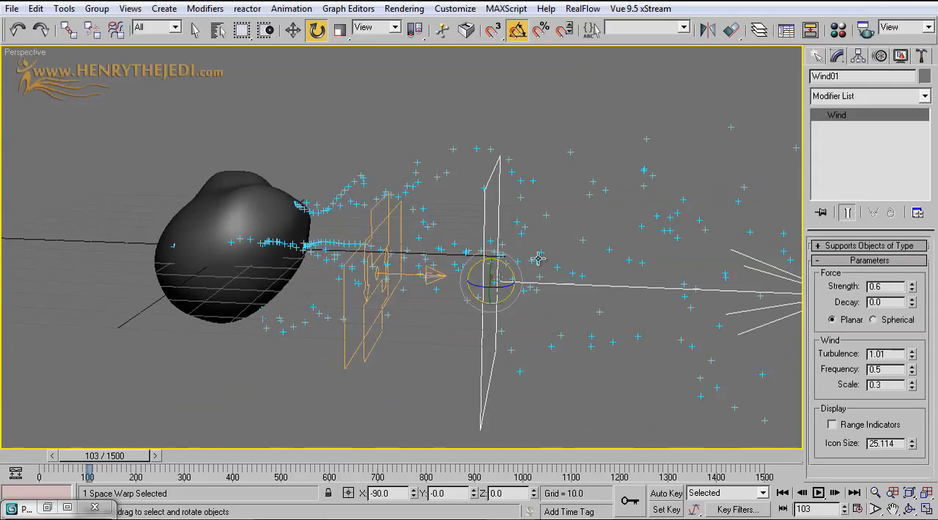
pyautogui.click(908, 508)
pyautogui.moveTo(500, 330); pyautogui.dragTo(391, 236)
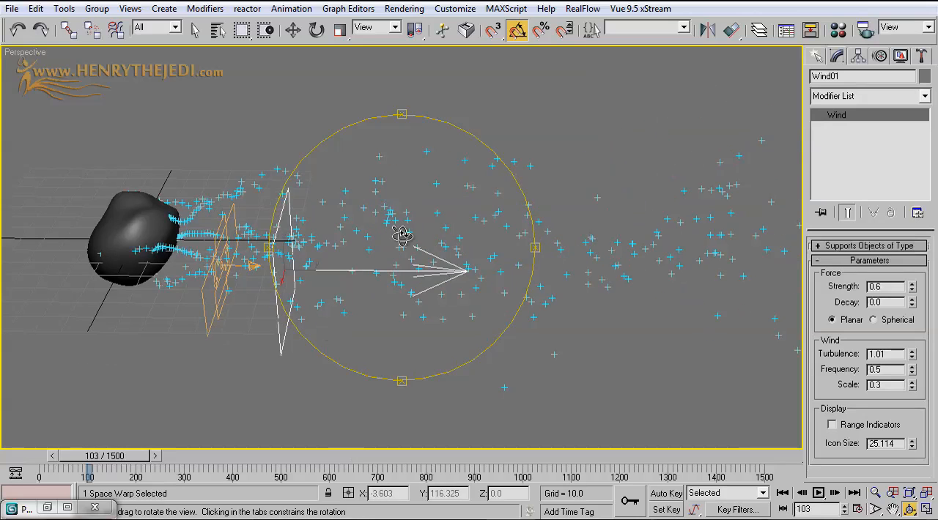
pyautogui.click(194, 29)
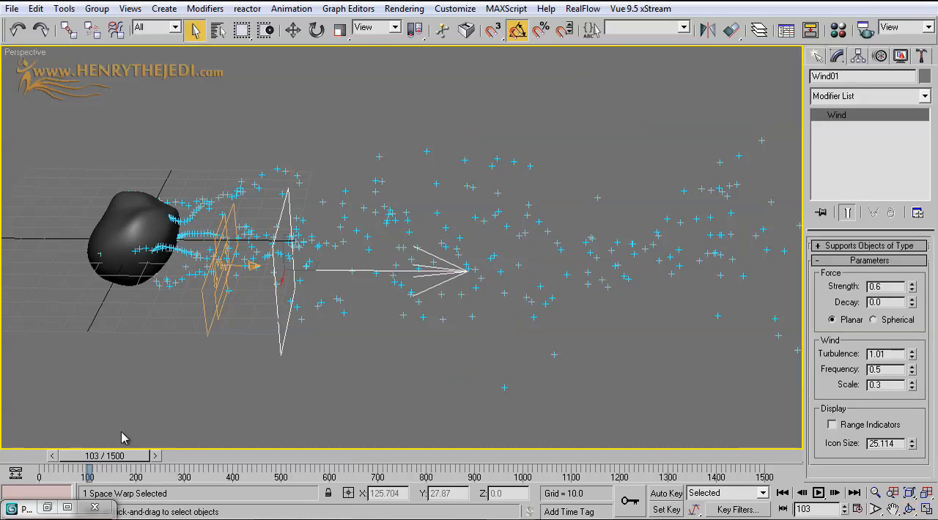
pyautogui.moveTo(123, 456)
pyautogui.mouseDown()
pyautogui.moveTo(63, 454)
pyautogui.moveTo(115, 456)
pyautogui.mouseUp()
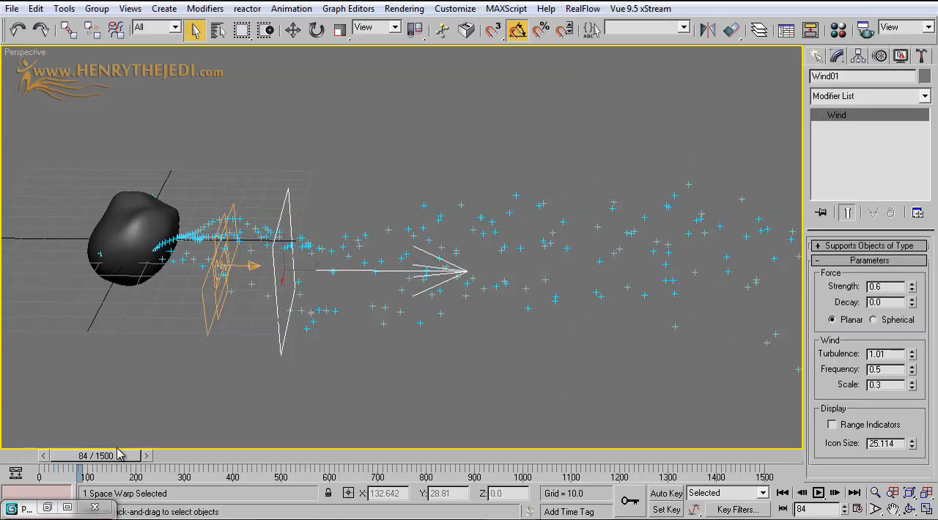
# Open Particle View, add a Shape operator below Force 01 in the Main Fire event and set its shape to Sphere
pyautogui.click(49, 509)
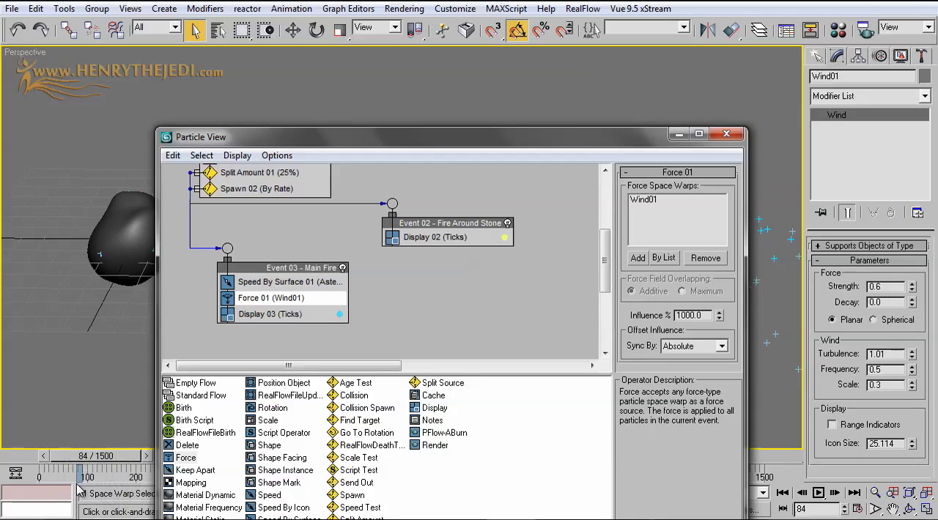
pyautogui.moveTo(436, 144); pyautogui.dragTo(552, 85)
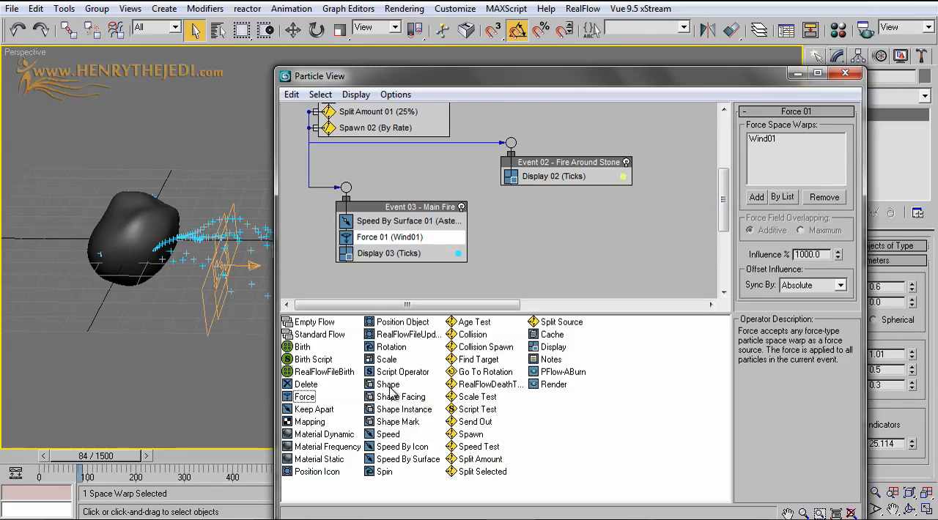
pyautogui.moveTo(388, 386); pyautogui.dragTo(390, 256)
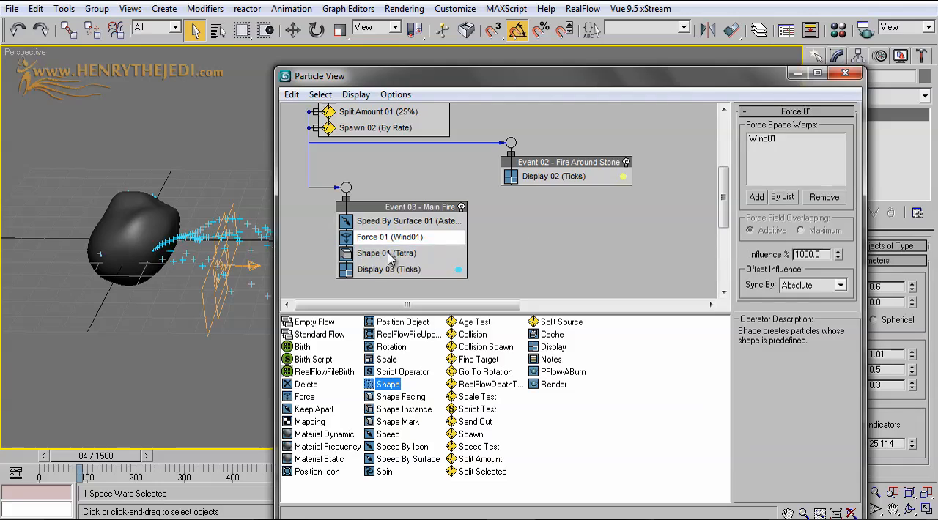
pyautogui.click(391, 254)
pyautogui.click(828, 132)
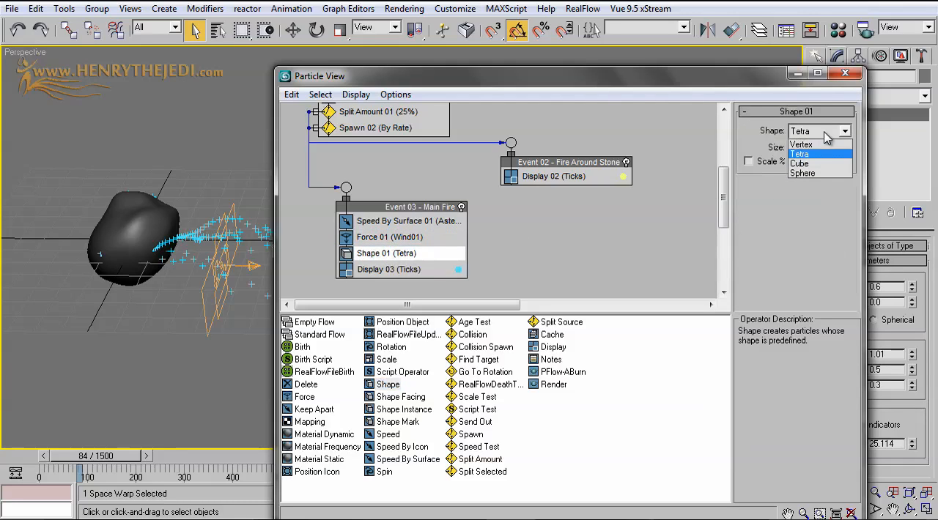
pyautogui.click(821, 174)
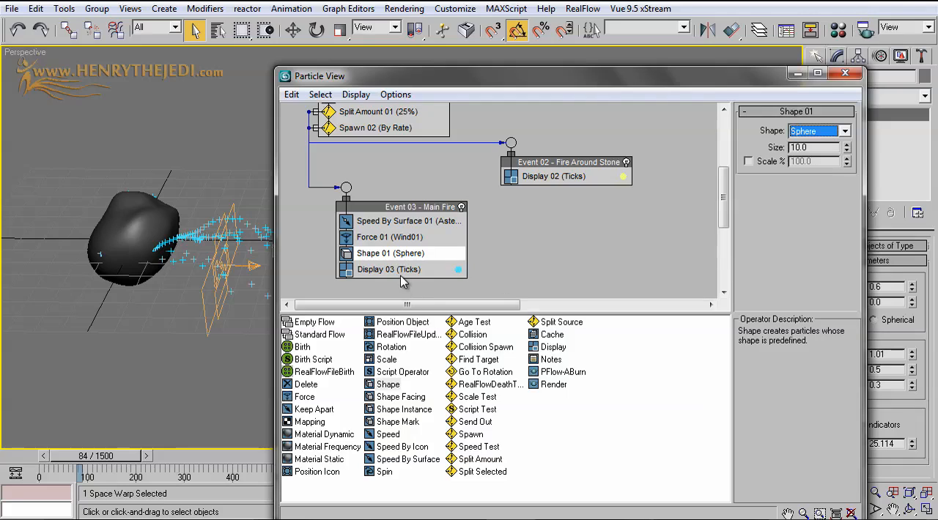
# Set the Main Fire event's Display 03 type to Geometry and check the particles at frame 66
pyautogui.click(402, 270)
pyautogui.click(828, 133)
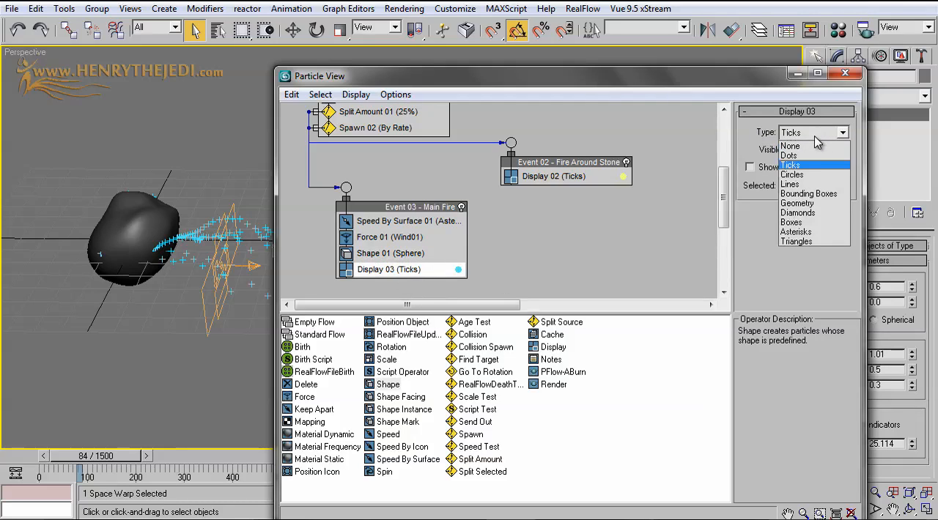
pyautogui.click(832, 209)
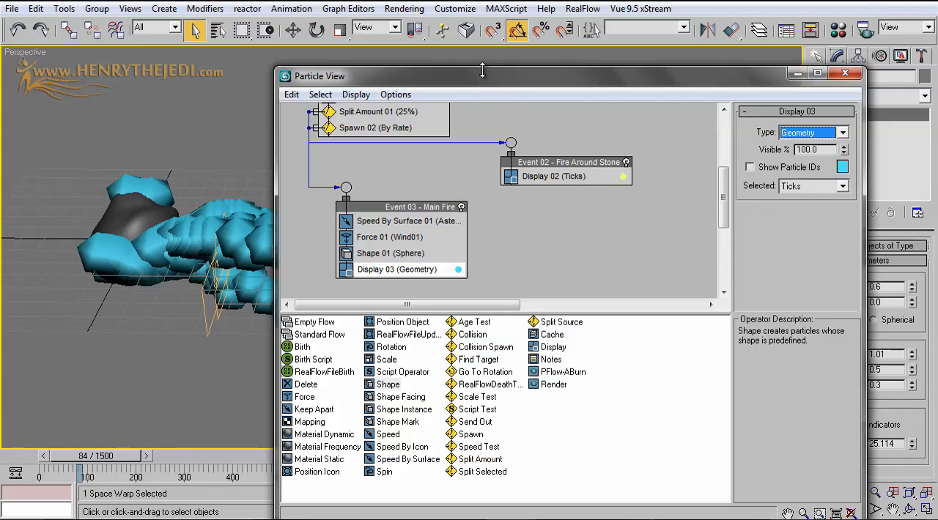
pyautogui.moveTo(484, 72); pyautogui.dragTo(629, 138)
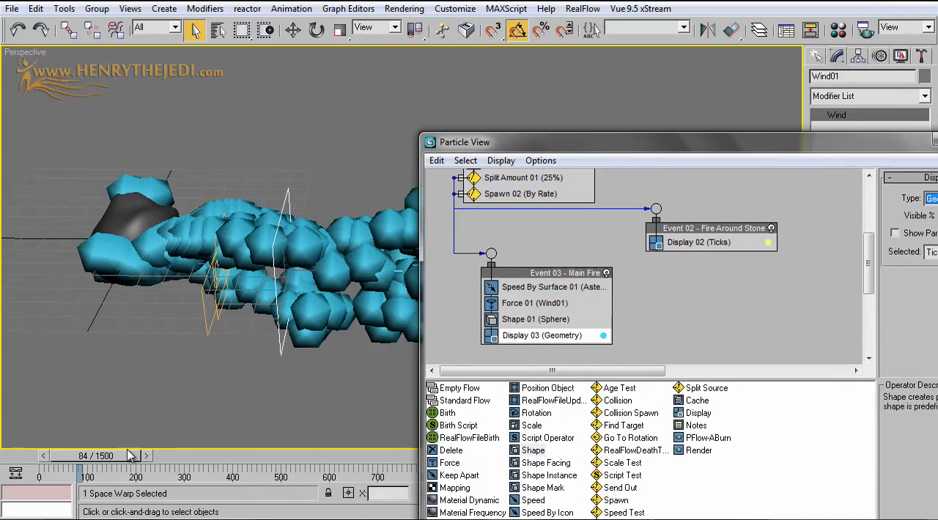
pyautogui.moveTo(125, 455); pyautogui.dragTo(116, 456)
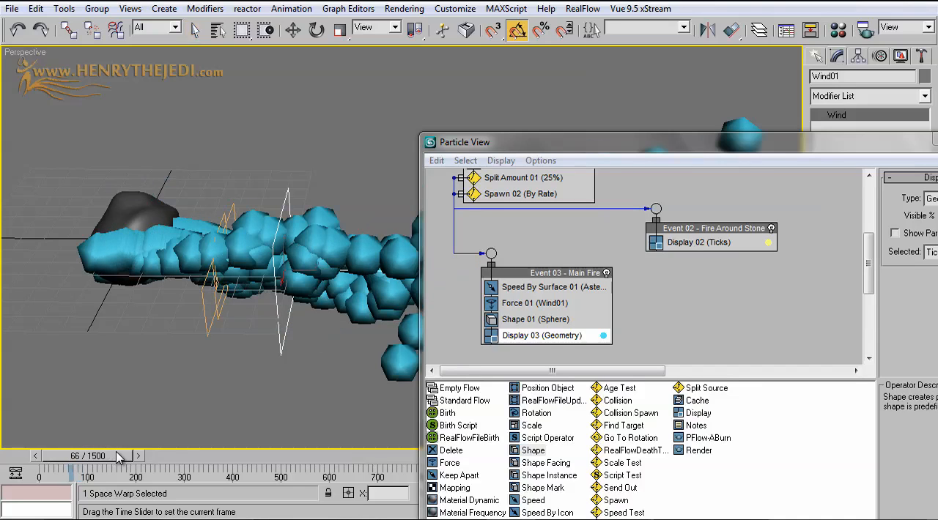
# Set the Shape 01 sphere size to 1.5 and check the smaller particles near the asteroid
pyautogui.click(557, 320)
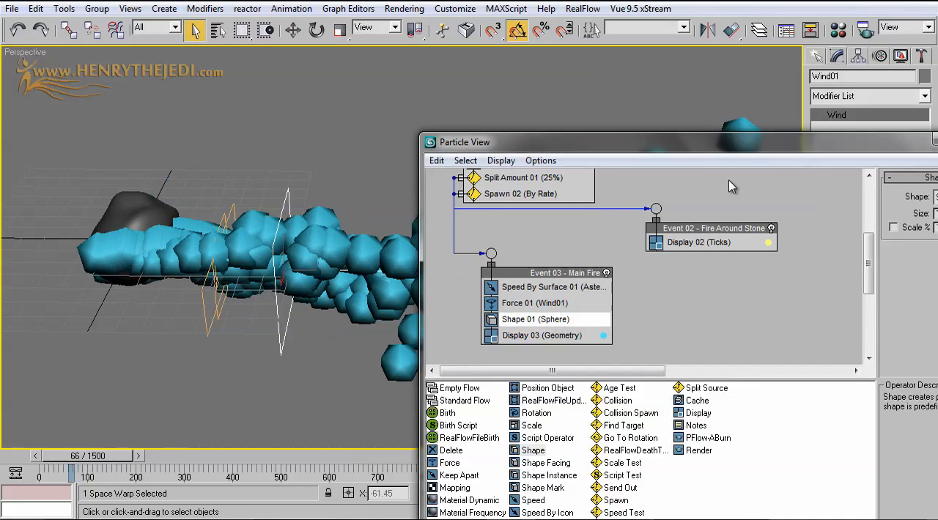
pyautogui.moveTo(743, 159); pyautogui.dragTo(602, 293)
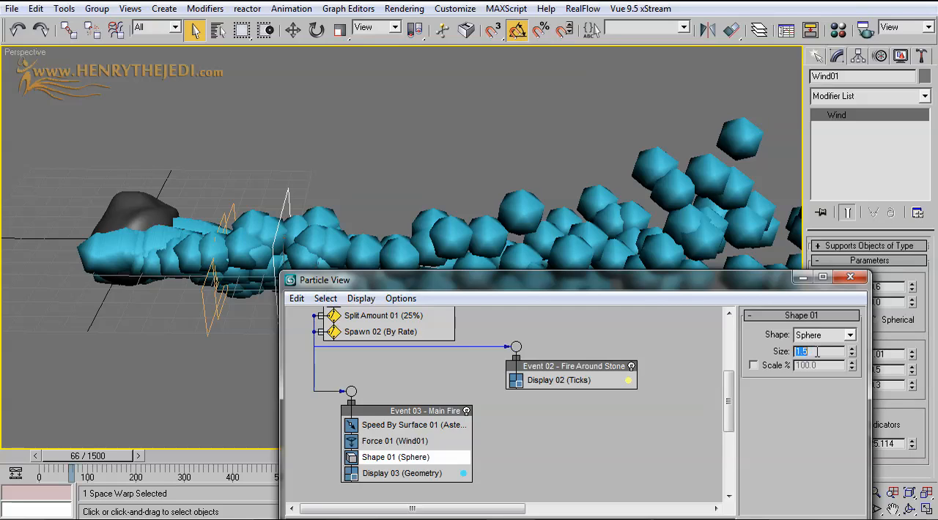
pyautogui.click(799, 352)
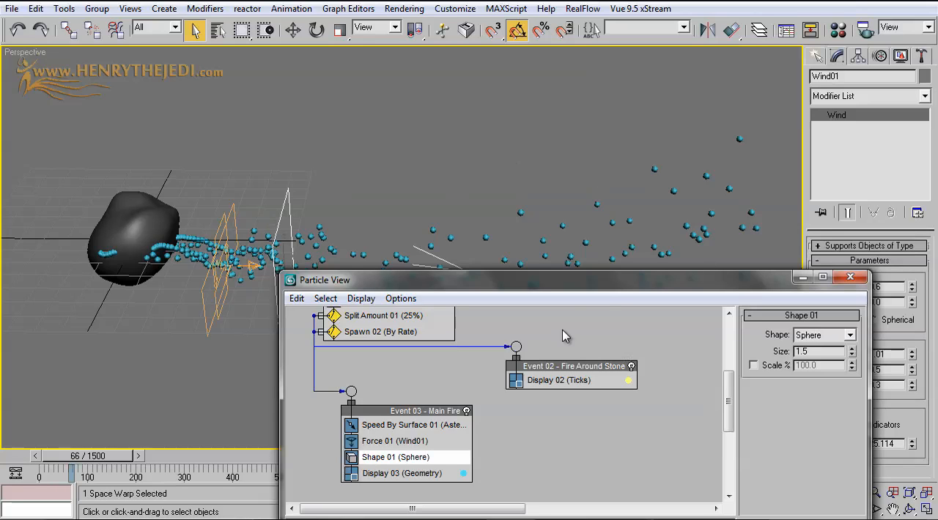
pyautogui.moveTo(603, 284); pyautogui.dragTo(636, 210)
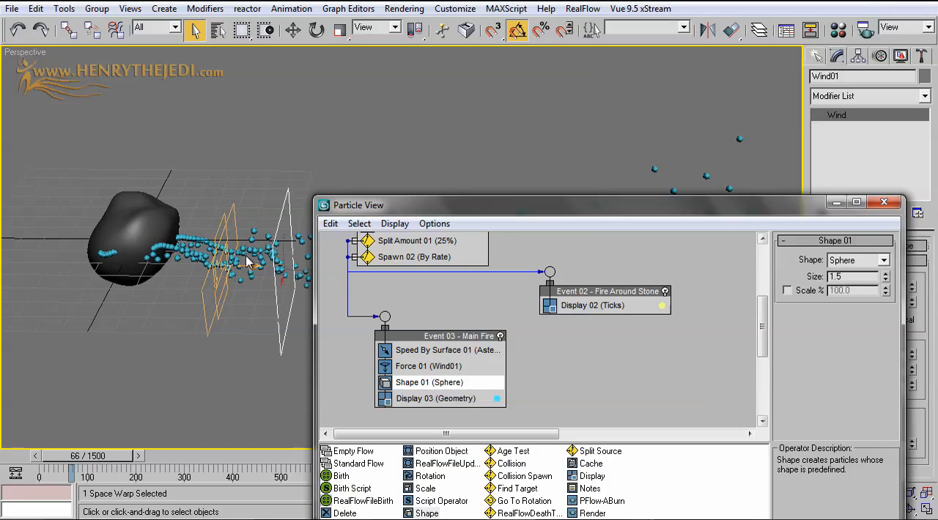
pyautogui.scroll(3, 166, 233)
pyautogui.moveTo(166, 233); pyautogui.dragTo(244, 220, button='middle')
pyautogui.moveTo(115, 194); pyautogui.dragTo(298, 179, button='middle')
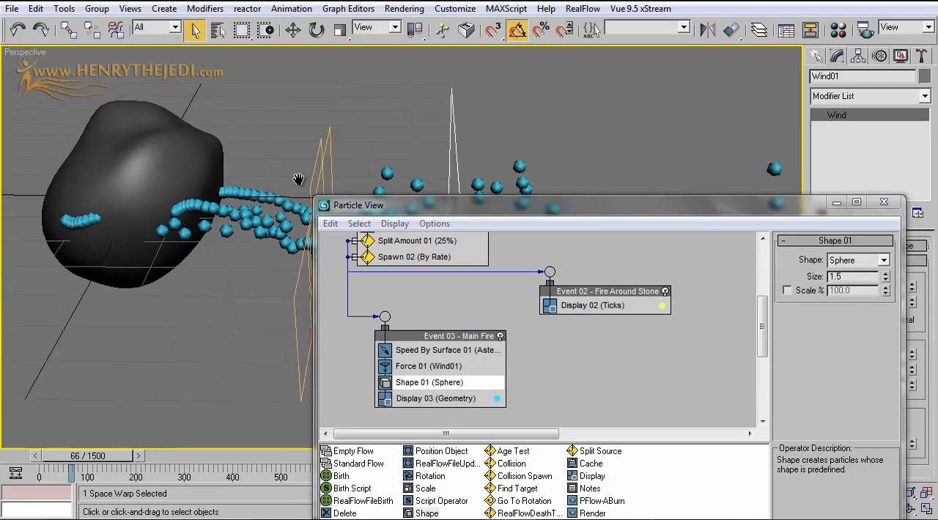
# Select the Asteroid and set its base sphere's radius to 27
pyautogui.click(219, 28)
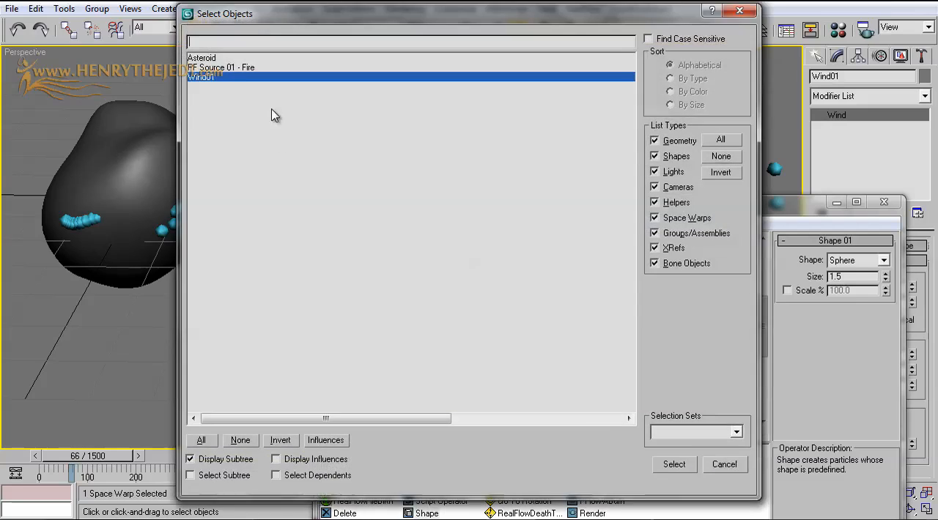
pyautogui.click(215, 64)
pyautogui.doubleClick(216, 60)
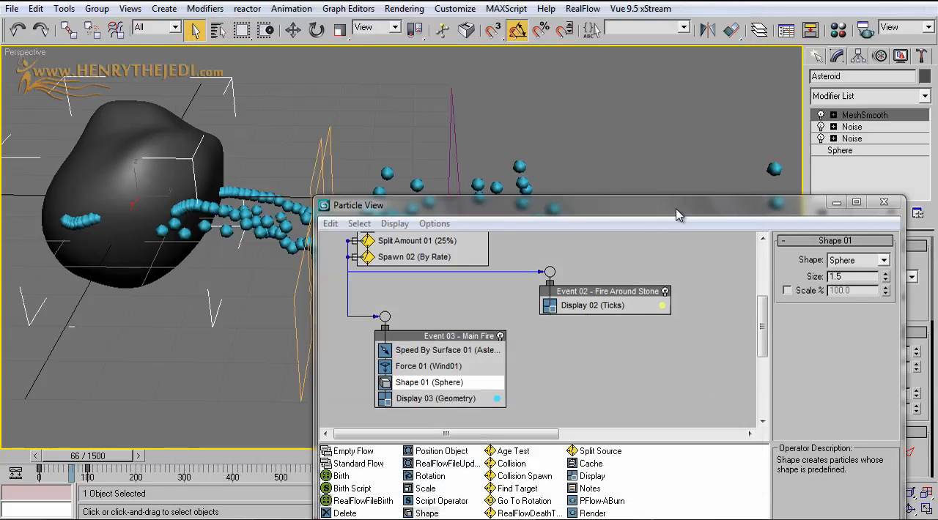
pyautogui.moveTo(677, 208); pyautogui.dragTo(494, 291)
pyautogui.click(861, 151)
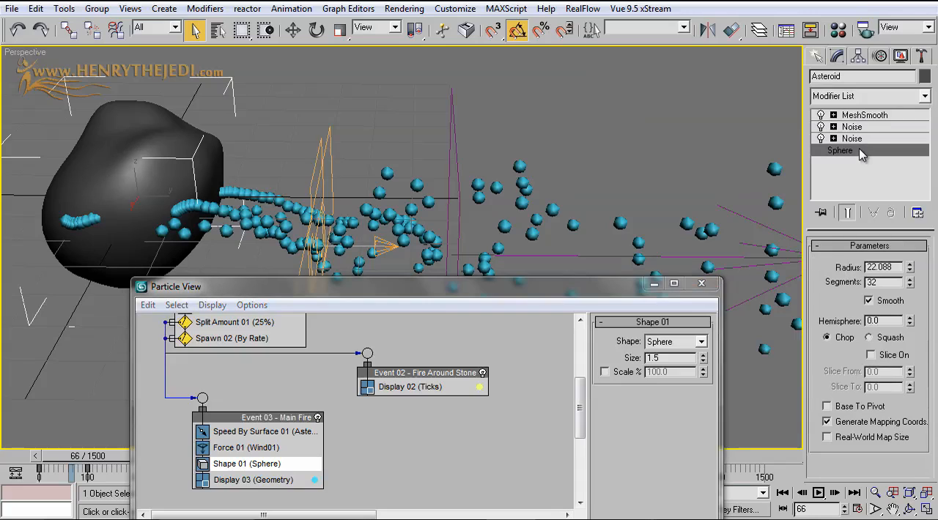
pyautogui.click(830, 284)
pyautogui.moveTo(478, 177); pyautogui.dragTo(536, 170, button='middle')
# Add a Scale operator between Shape 01 and Display 03 in the Main Fire event
pyautogui.click(256, 447)
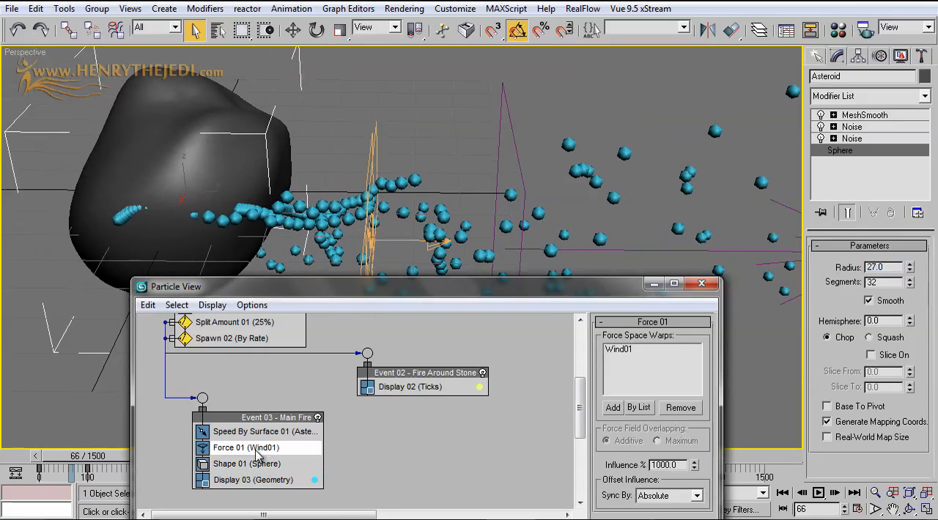
pyautogui.click(258, 463)
pyautogui.moveTo(373, 295); pyautogui.dragTo(500, 190)
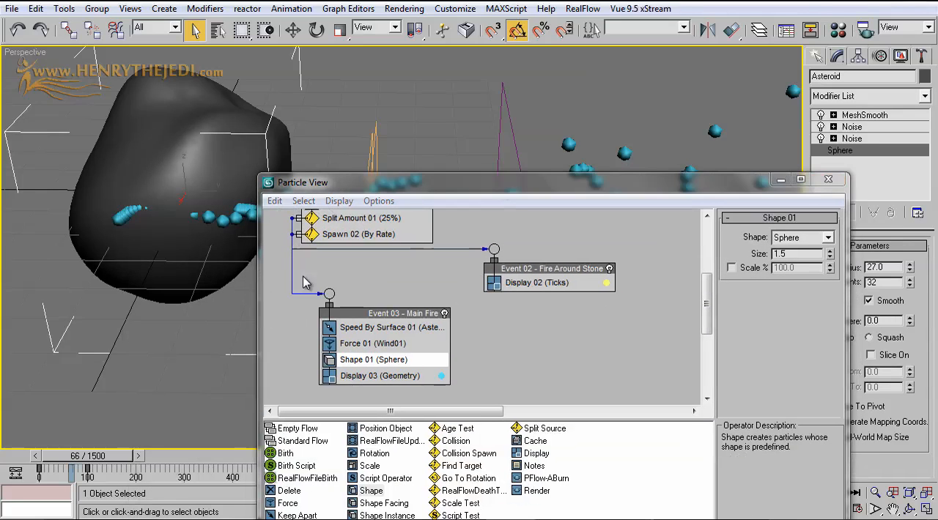
pyautogui.moveTo(382, 189); pyautogui.dragTo(505, 128)
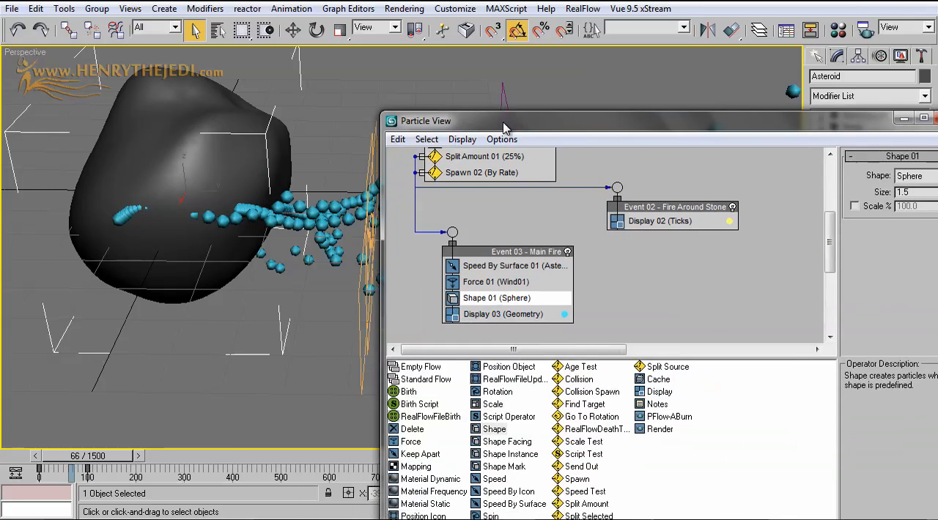
pyautogui.scroll(-3, 229, 264)
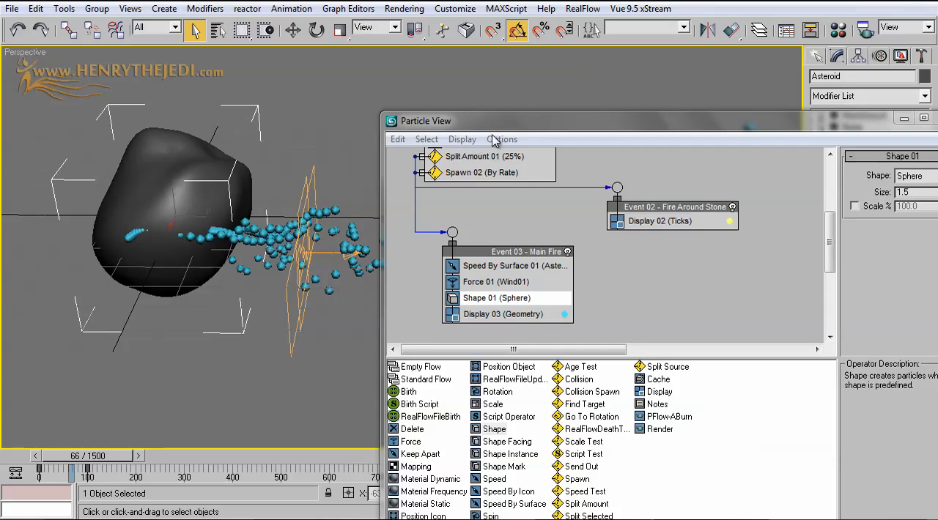
pyautogui.moveTo(494, 126); pyautogui.dragTo(451, 65)
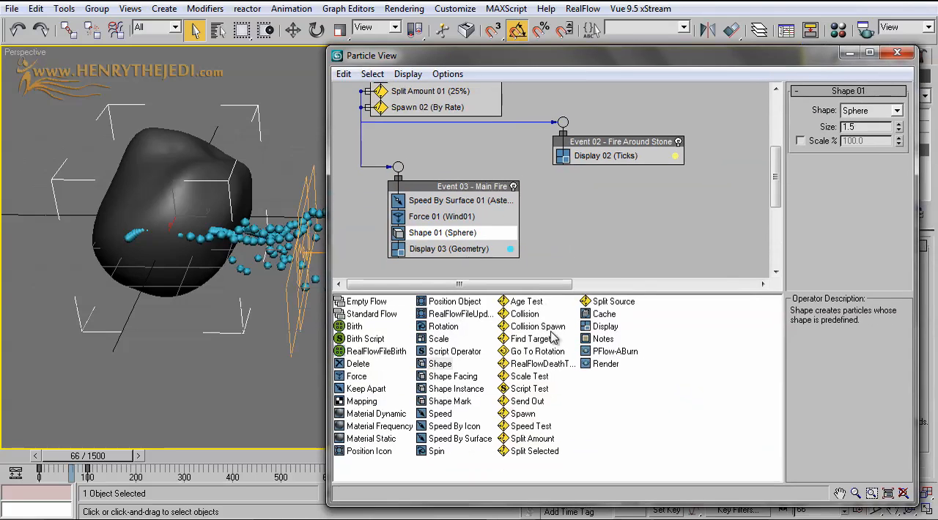
pyautogui.click(584, 396)
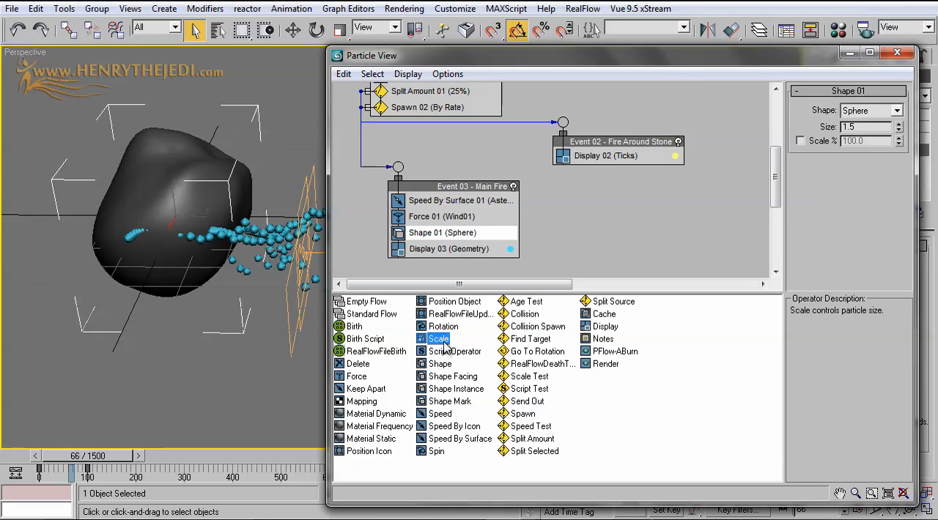
pyautogui.moveTo(439, 339); pyautogui.dragTo(444, 250)
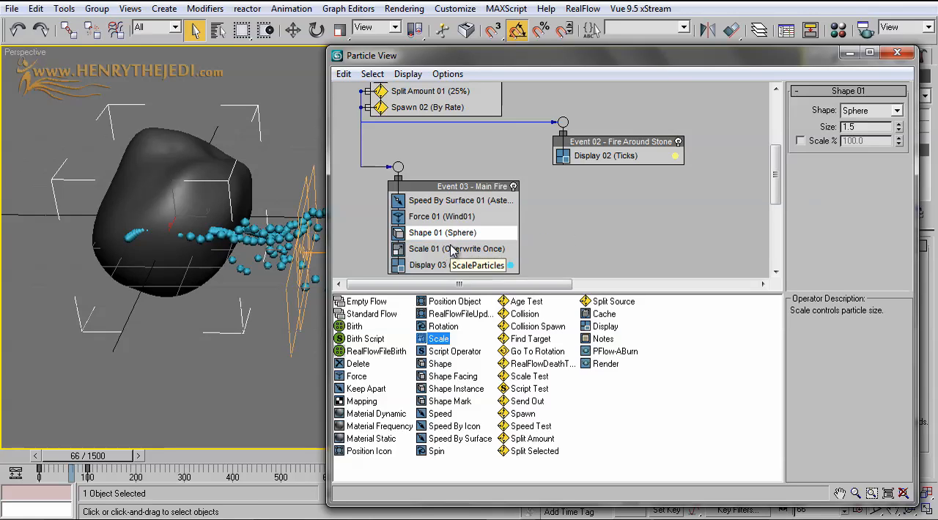
# Set the Main Fire event's Scale 01 type to Absolute and its scale factor to 500% on all axes
pyautogui.click(449, 249)
pyautogui.click(872, 110)
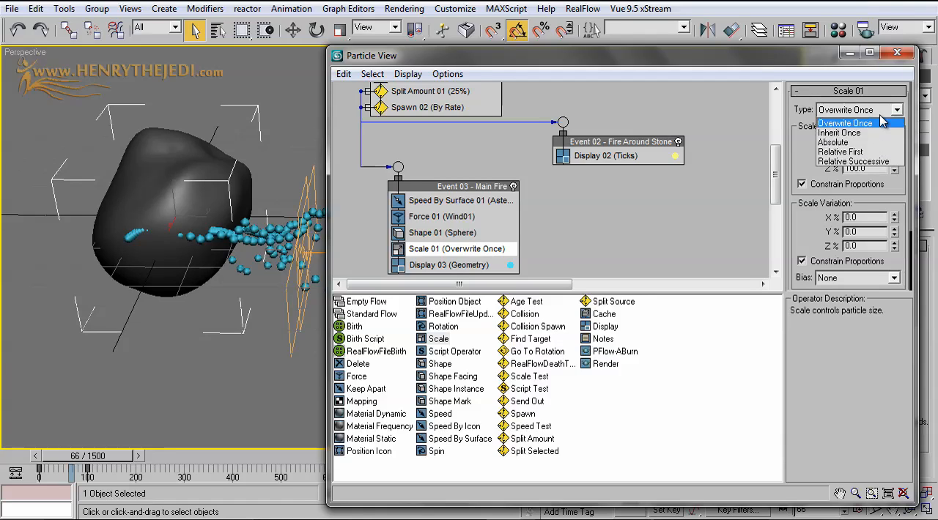
pyautogui.click(856, 145)
pyautogui.click(856, 145)
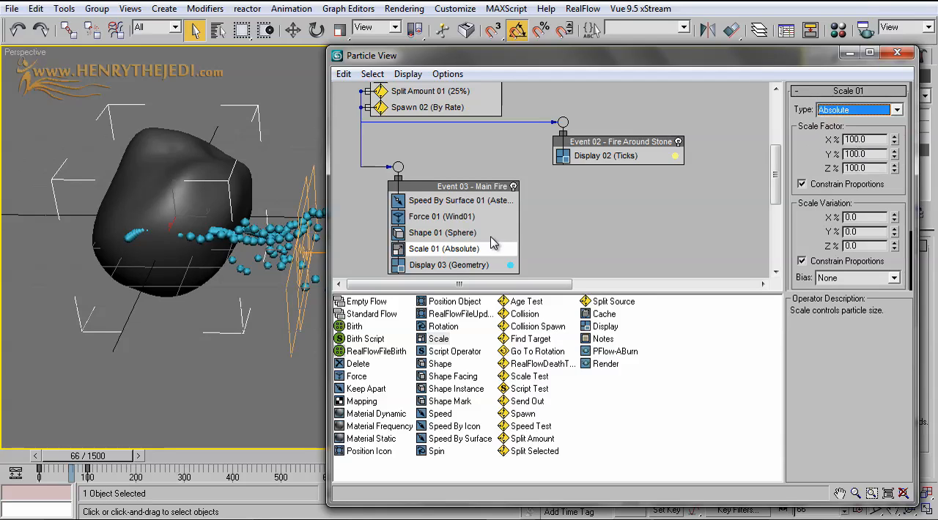
pyautogui.moveTo(96, 457); pyautogui.dragTo(91, 457)
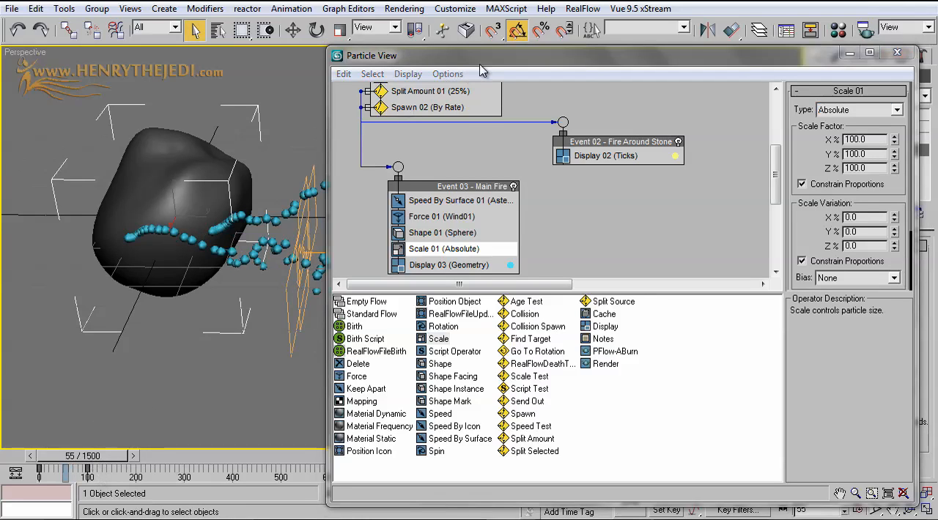
pyautogui.moveTo(486, 63); pyautogui.dragTo(473, 255)
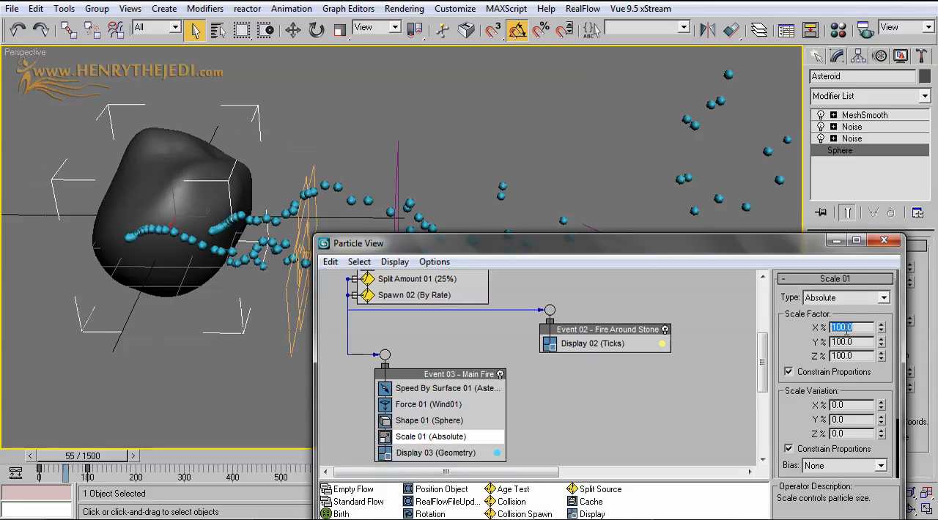
pyautogui.press('Return')
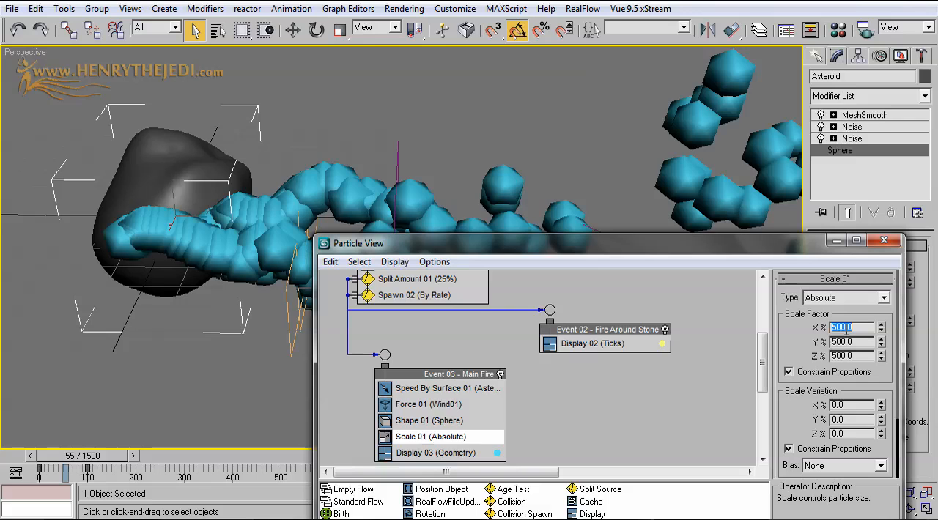
# Examine the enlarged sphere particles trailing the asteroid from different angles and at frame 66
pyautogui.moveTo(677, 236); pyautogui.dragTo(761, 361)
pyautogui.scroll(-6, 456, 249)
pyautogui.moveTo(645, 221); pyautogui.dragTo(463, 246, button='middle')
pyautogui.scroll(3, 421, 227)
pyautogui.scroll(-2, 462, 246)
pyautogui.click(918, 354)
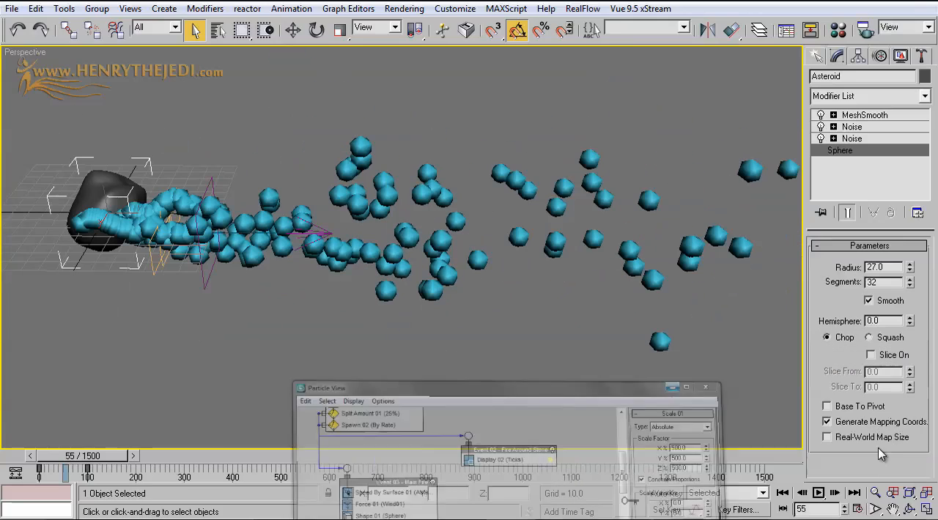
pyautogui.click(909, 510)
pyautogui.moveTo(445, 283); pyautogui.dragTo(608, 256)
pyautogui.moveTo(85, 457)
pyautogui.mouseDown()
pyautogui.moveTo(55, 456)
pyautogui.moveTo(87, 458)
pyautogui.mouseUp()
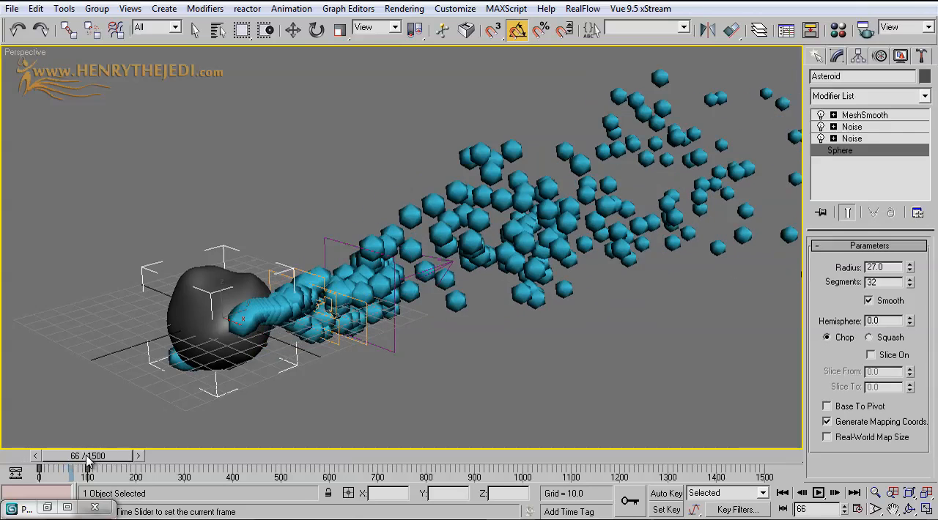
pyautogui.click(194, 29)
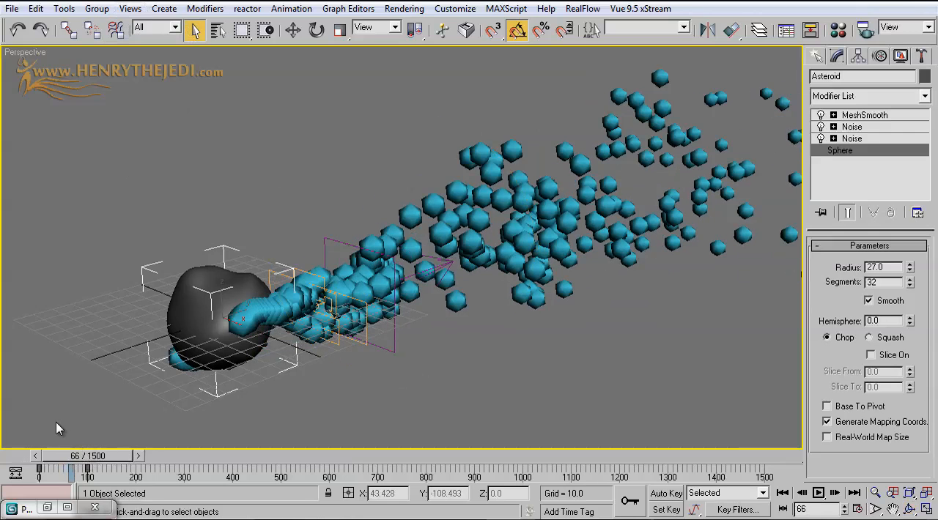
pyautogui.click(48, 508)
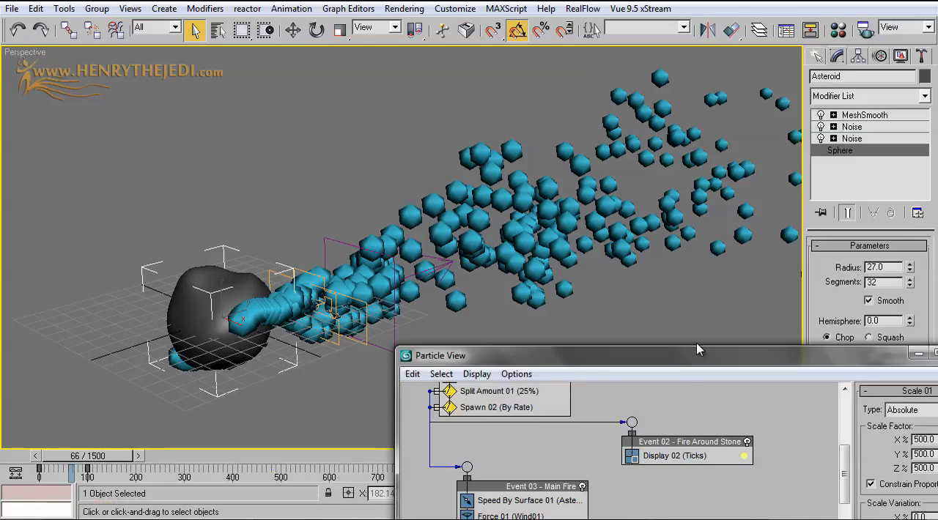
# Set the Scale 01 scale variation to 50% on all axes
pyautogui.moveTo(698, 359); pyautogui.dragTo(602, 77)
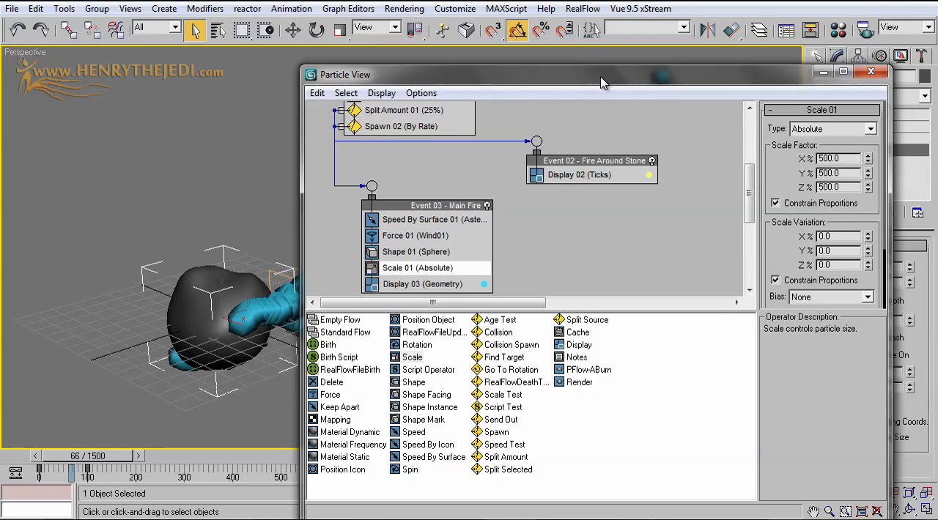
pyautogui.moveTo(600, 82); pyautogui.dragTo(599, 269)
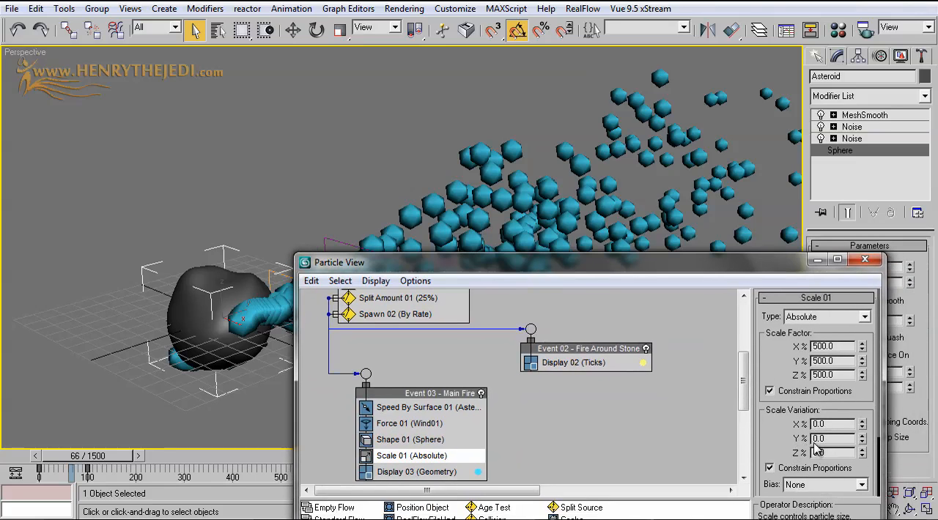
pyautogui.moveTo(676, 277)
pyautogui.mouseDown()
pyautogui.moveTo(512, 262)
pyautogui.moveTo(201, 172)
pyautogui.moveTo(633, 226)
pyautogui.moveTo(673, 282)
pyautogui.mouseUp()
pyautogui.moveTo(515, 212); pyautogui.dragTo(714, 208)
pyautogui.doubleClick(880, 357)
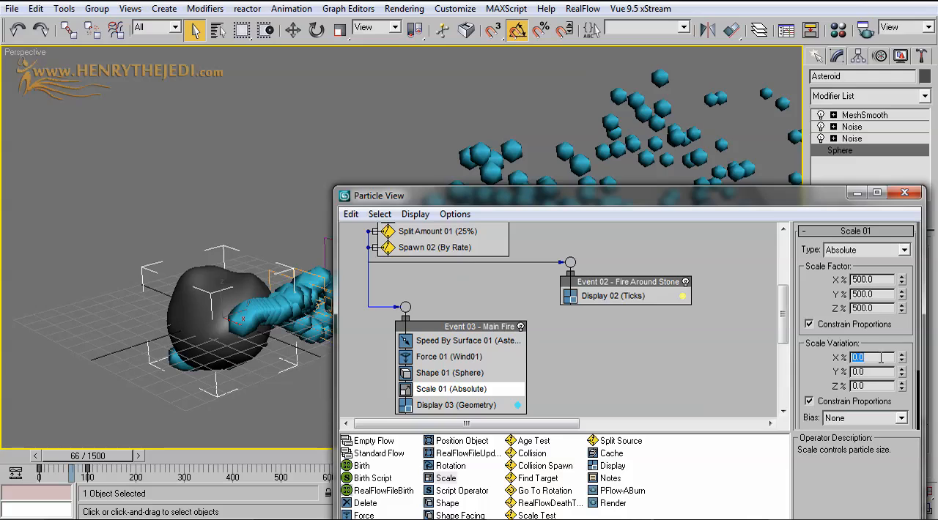
pyautogui.write('50')
pyautogui.press('Return')
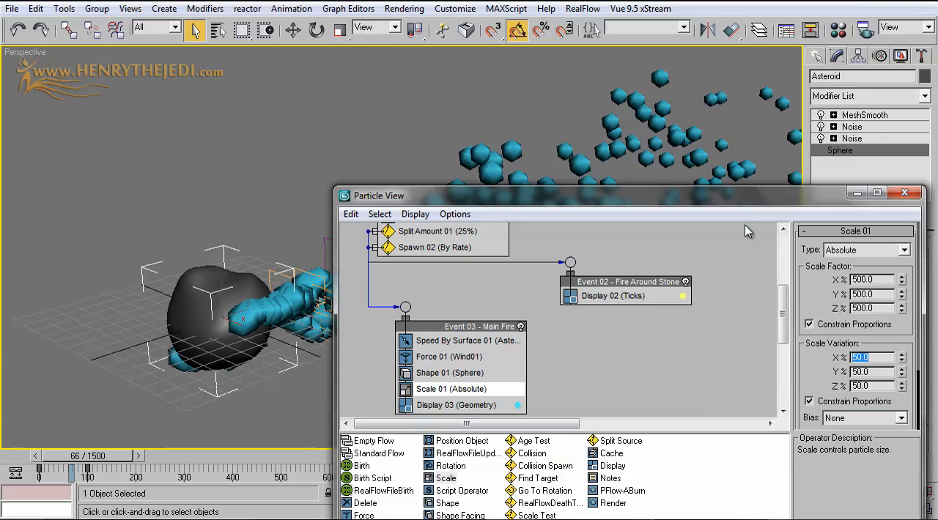
pyautogui.moveTo(740, 207); pyautogui.dragTo(745, 191)
# Sync the Scale 01 animation offset keying by Particle Age
pyautogui.moveTo(823, 347); pyautogui.dragTo(826, 265)
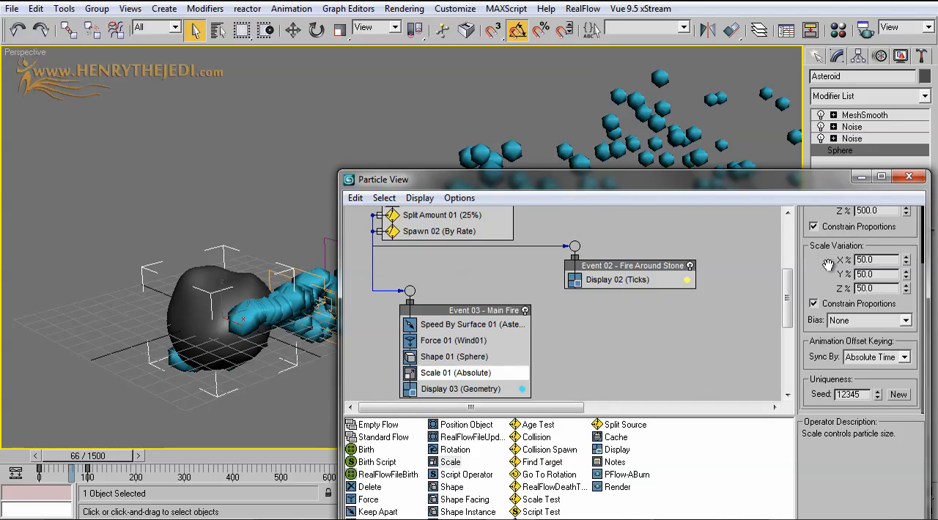
pyautogui.click(866, 356)
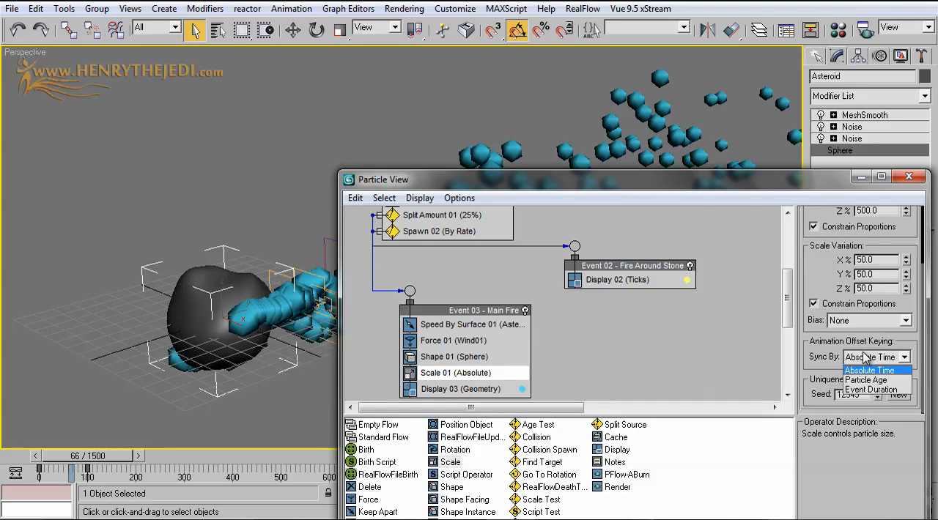
pyautogui.click(866, 380)
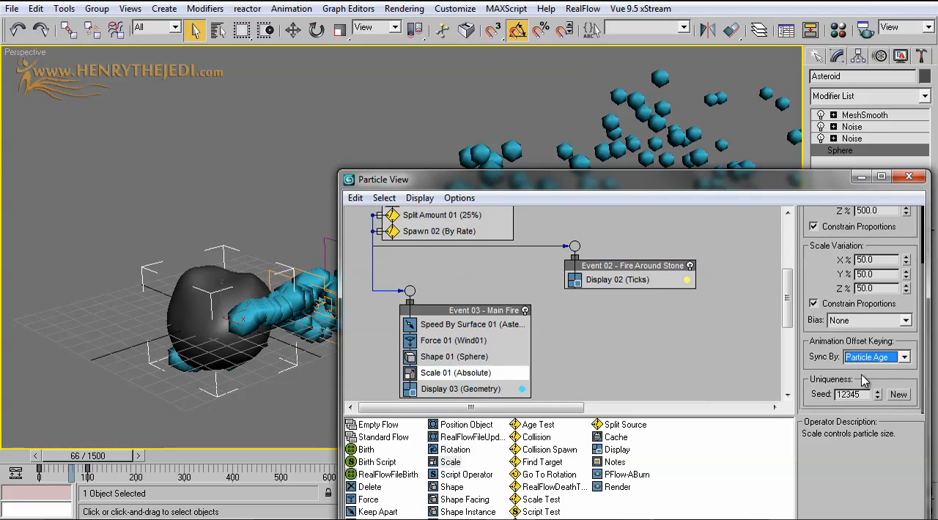
pyautogui.moveTo(652, 187); pyautogui.dragTo(674, 255)
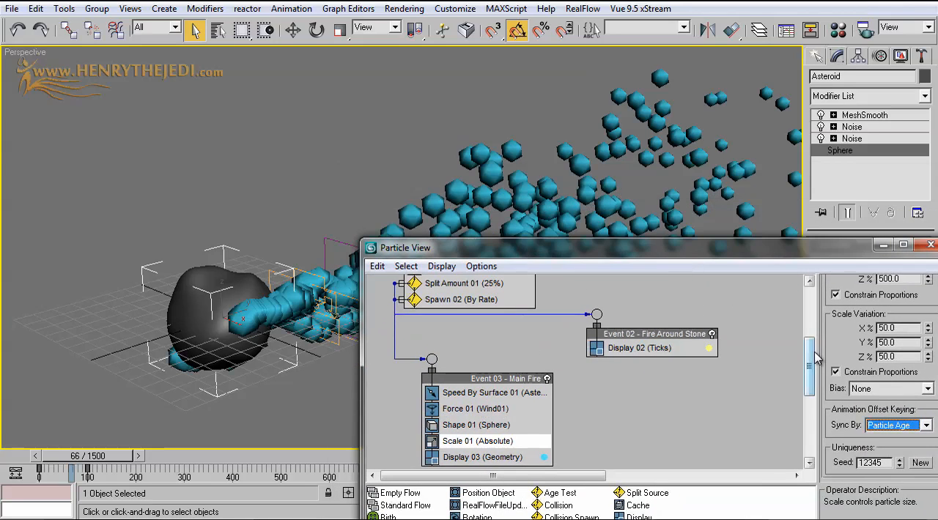
pyautogui.scroll(3, 865, 476)
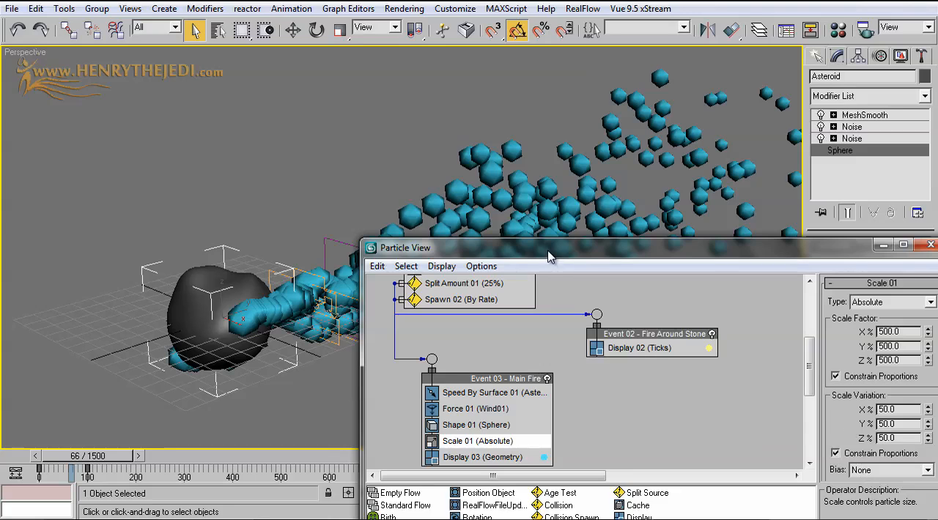
# Examine the size of the scaled particles along the trail at frames 43 and 71
pyautogui.moveTo(549, 256); pyautogui.dragTo(709, 325)
pyautogui.moveTo(98, 463)
pyautogui.mouseDown()
pyautogui.moveTo(62, 459)
pyautogui.moveTo(99, 459)
pyautogui.moveTo(77, 458)
pyautogui.moveTo(86, 458)
pyautogui.mouseUp()
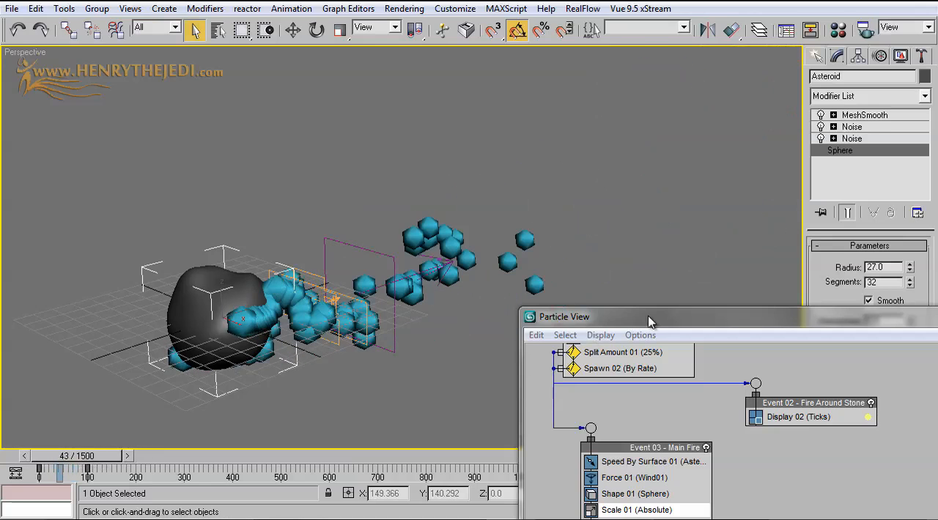
pyautogui.moveTo(653, 318); pyautogui.dragTo(575, 277)
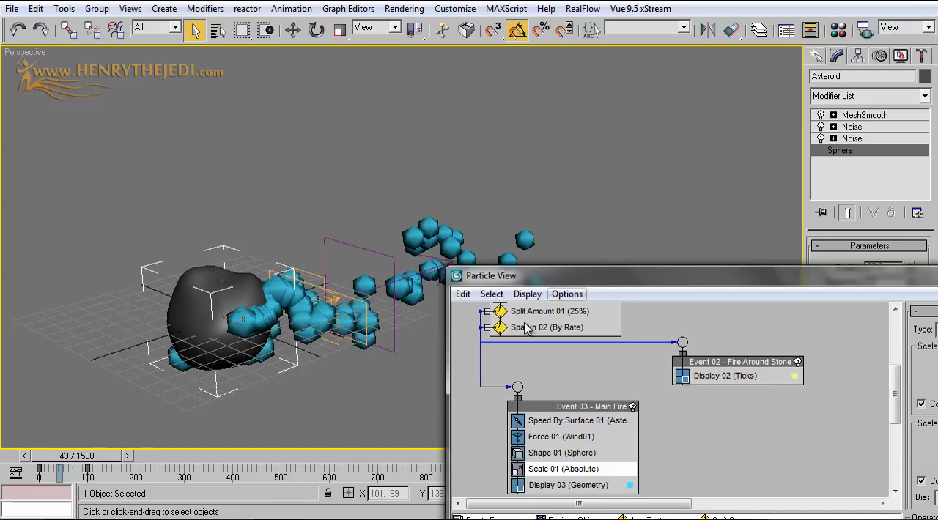
pyautogui.moveTo(63, 458); pyautogui.dragTo(74, 458)
pyautogui.scroll(-5, 411, 216)
pyautogui.moveTo(410, 215); pyautogui.dragTo(268, 219, button='middle')
pyautogui.scroll(8, 268, 218)
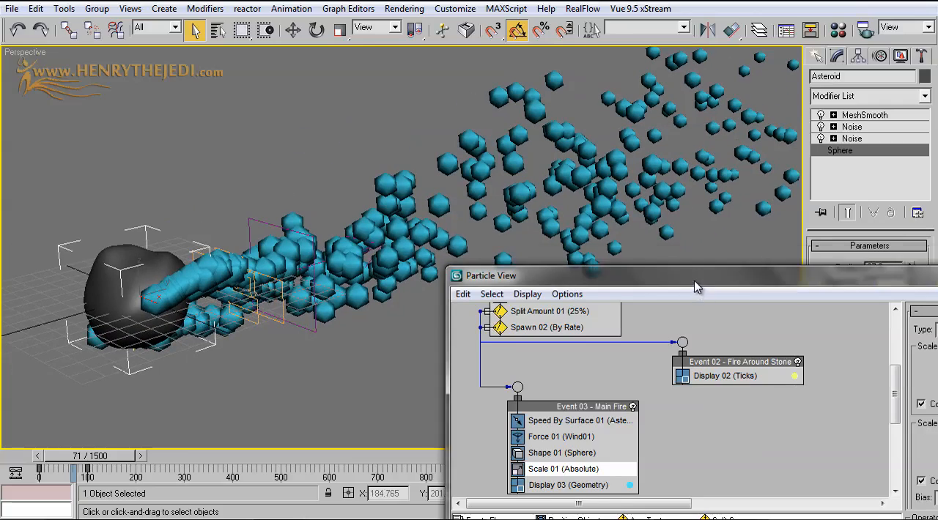
# Add a Delete operator between Scale 01 and Display 03, removing particles by particle age with life span 20 and variation 10
pyautogui.moveTo(695, 287); pyautogui.dragTo(564, 131)
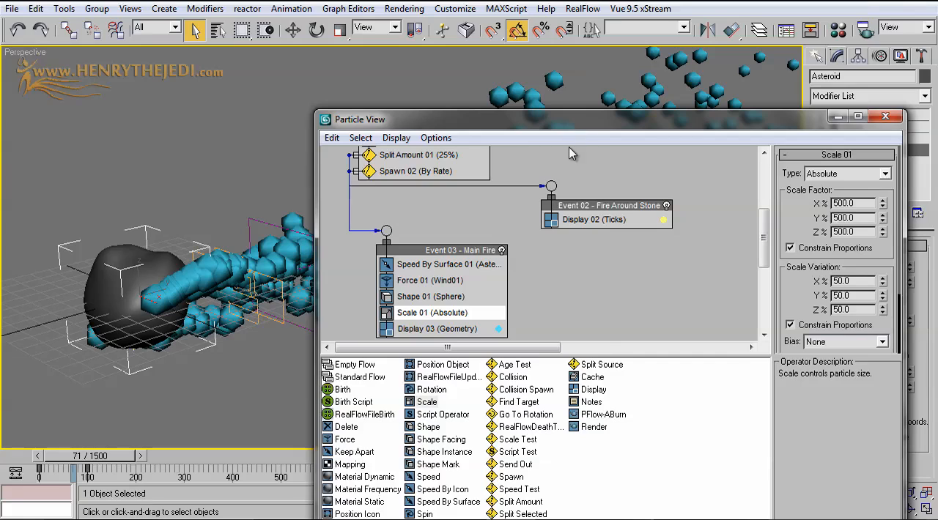
pyautogui.moveTo(592, 132); pyautogui.dragTo(604, 104)
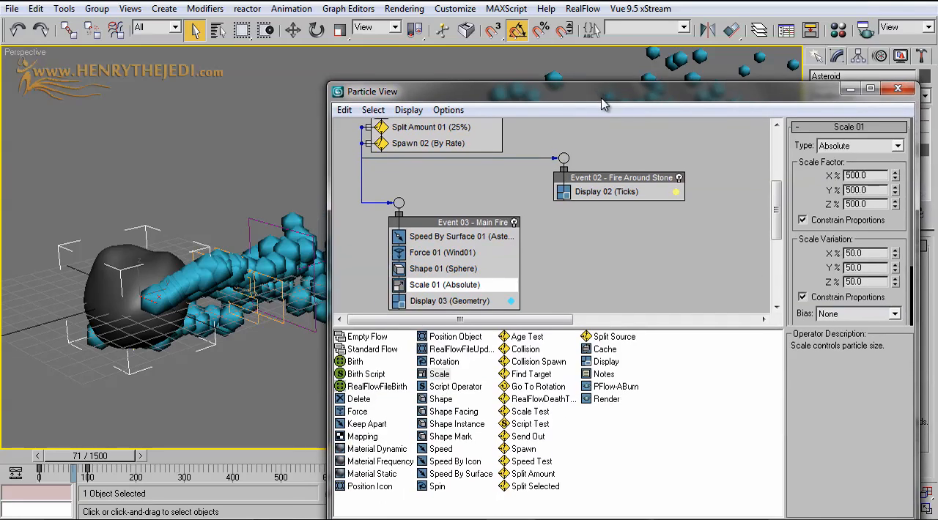
pyautogui.click(361, 400)
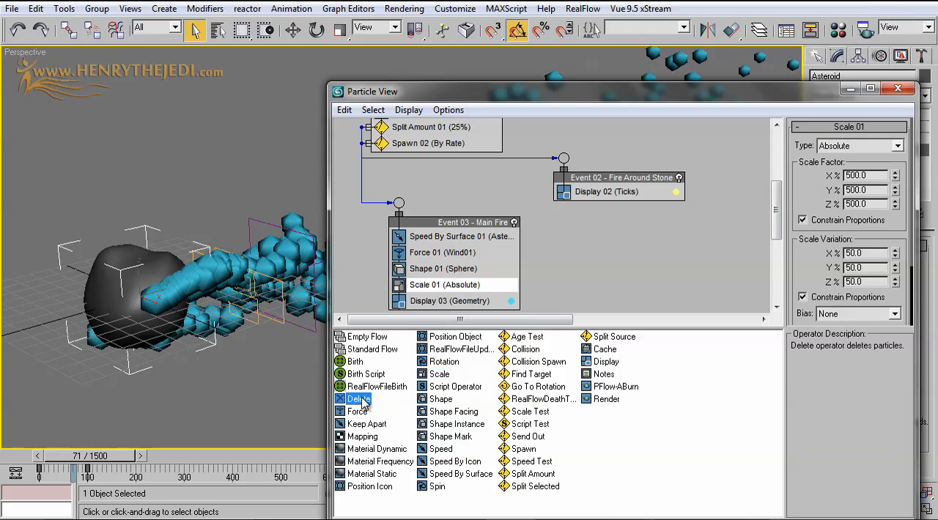
pyautogui.moveTo(355, 403); pyautogui.dragTo(450, 300)
pyautogui.scroll(-3, 527, 219)
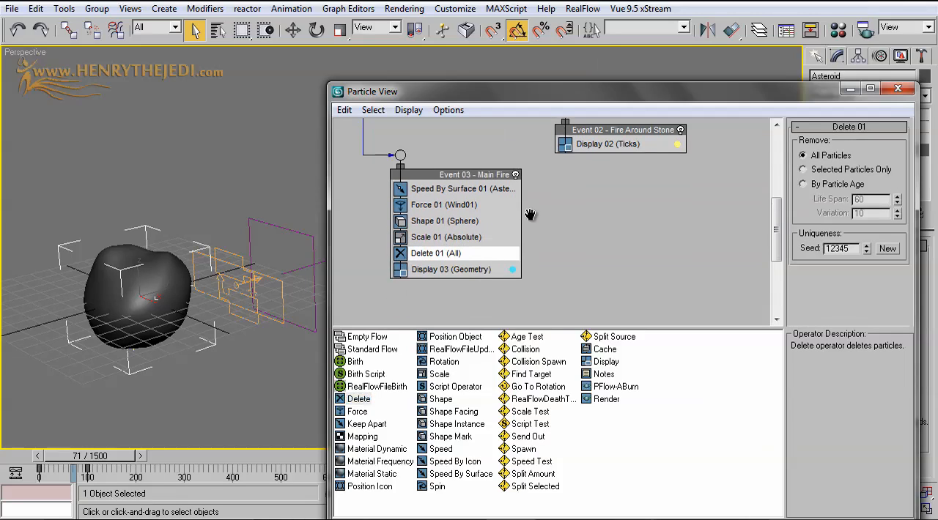
pyautogui.click(824, 187)
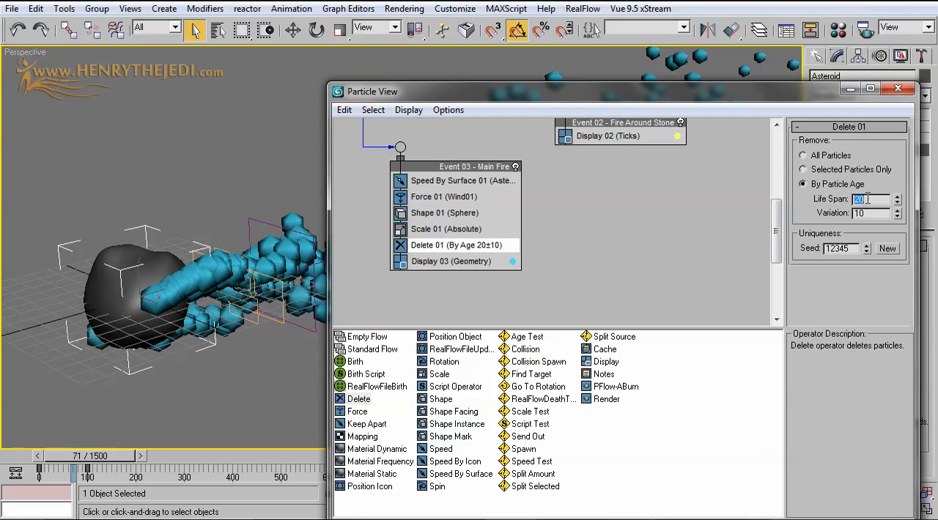
pyautogui.click(849, 88)
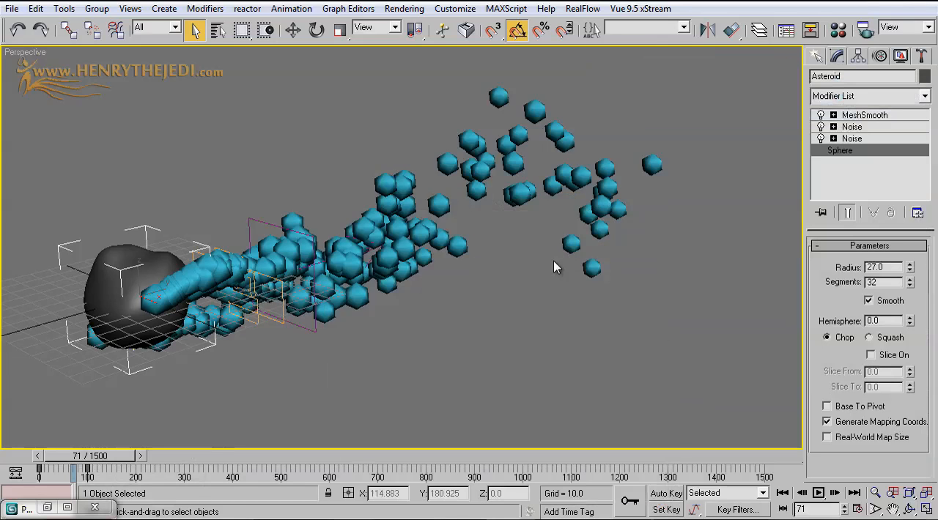
# Scrub the animation past frame 200 and examine the shortened particle trail around the asteroid at frame 156
pyautogui.moveTo(79, 460); pyautogui.dragTo(150, 460)
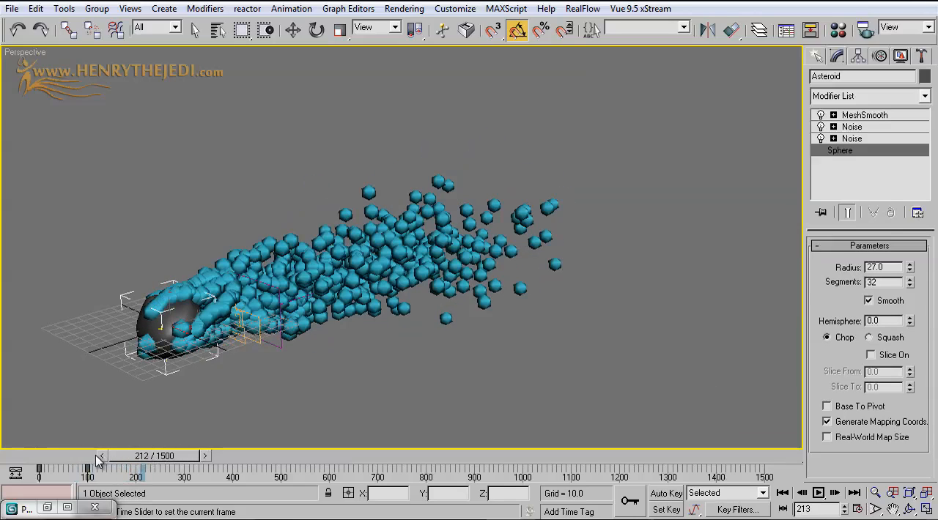
pyautogui.click(59, 455)
pyautogui.moveTo(64, 457); pyautogui.dragTo(136, 457)
pyautogui.scroll(3, 196, 372)
pyautogui.moveTo(196, 372); pyautogui.dragTo(508, 269, button='middle')
pyautogui.scroll(4, 399, 286)
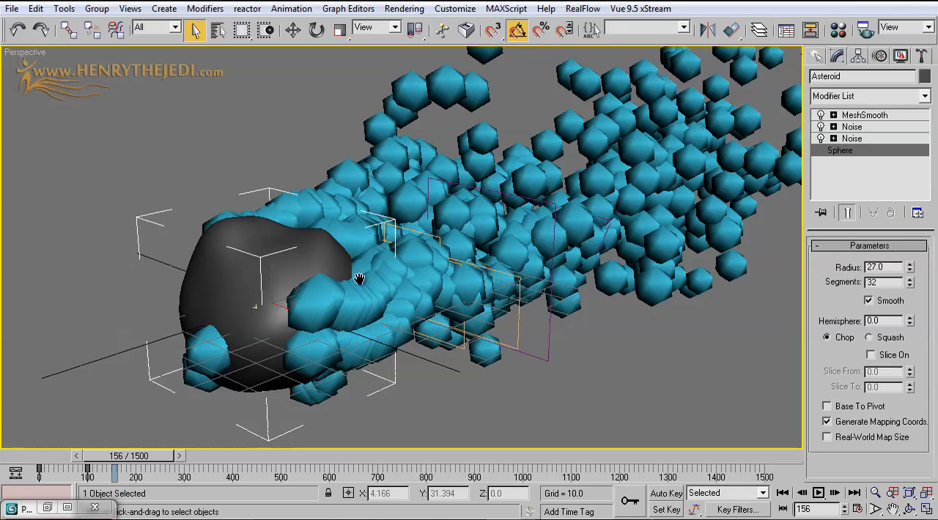
pyautogui.scroll(-4, 359, 279)
pyautogui.moveTo(359, 279); pyautogui.dragTo(250, 322, button='middle')
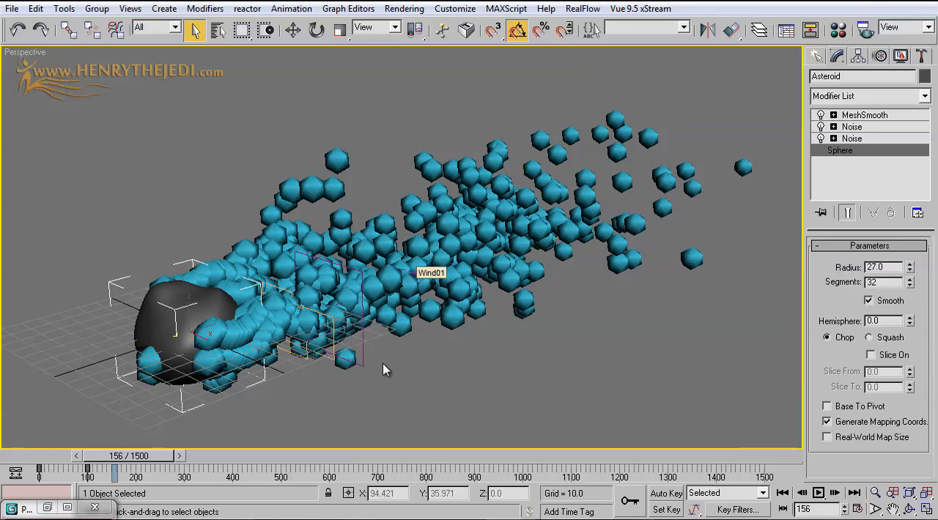
# Move the PF Source 01 - Fire icon away from the asteroid to about X 137.7 and check the particles at frame 95
pyautogui.click(363, 346)
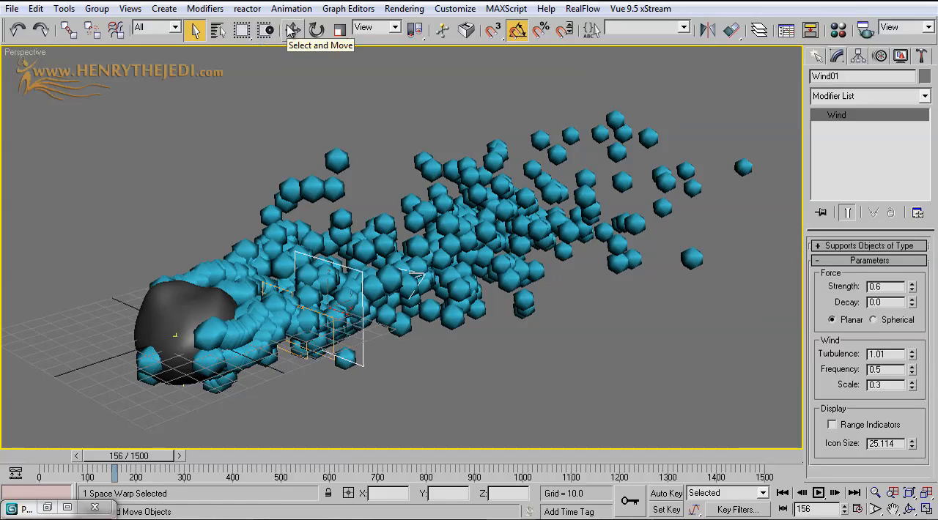
pyautogui.click(218, 29)
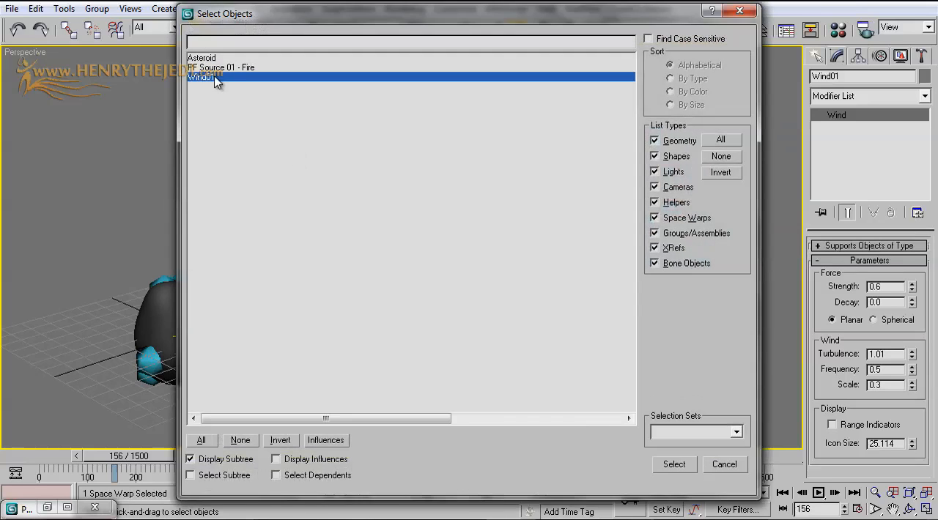
pyautogui.doubleClick(218, 67)
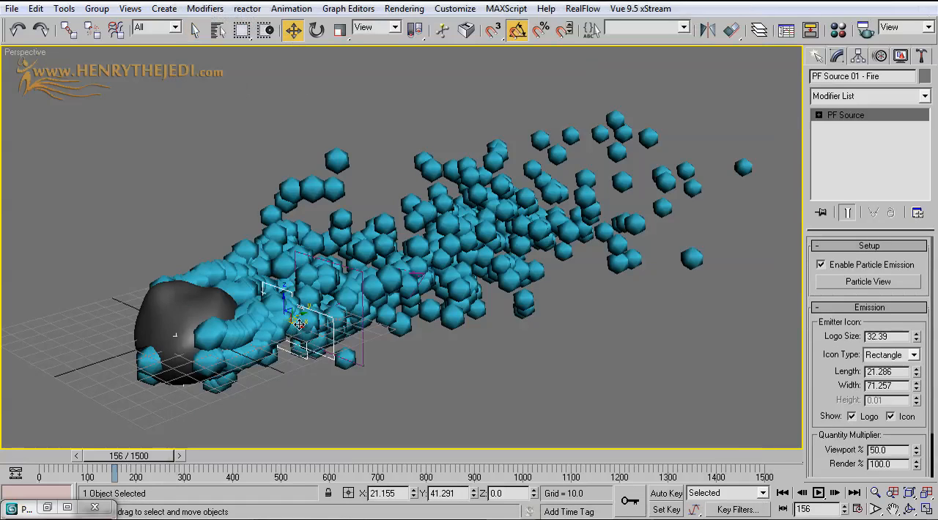
pyautogui.moveTo(299, 323); pyautogui.dragTo(476, 386)
pyautogui.scroll(-3, 442, 389)
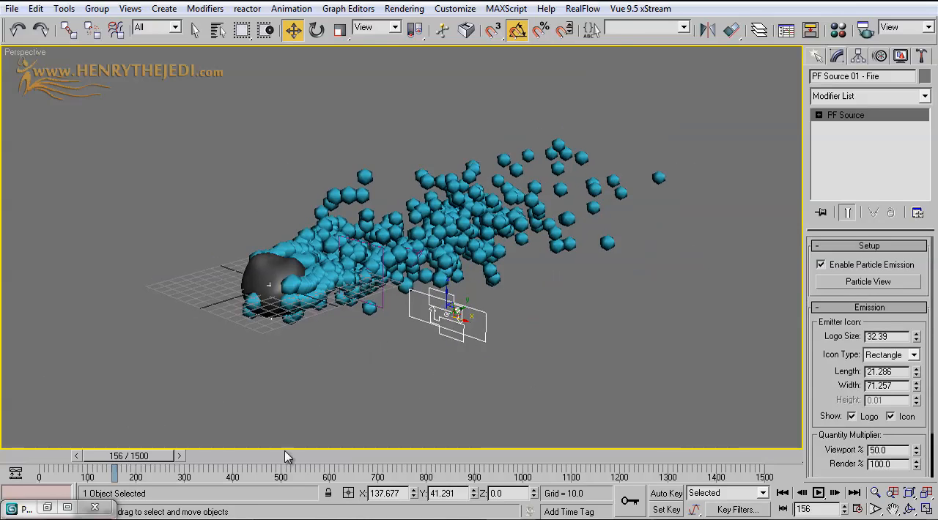
pyautogui.click(74, 456)
pyautogui.click(74, 456)
pyautogui.moveTo(91, 459); pyautogui.dragTo(123, 457)
pyautogui.press('w')
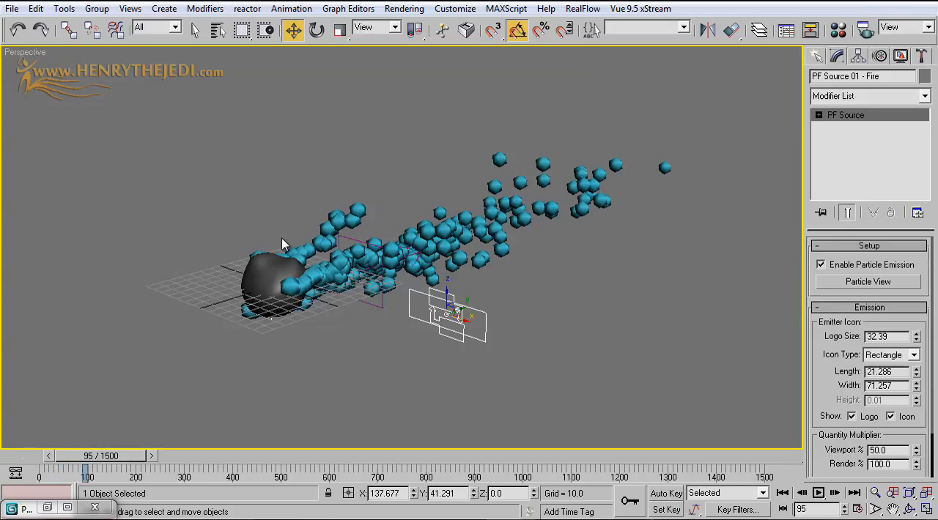
# Move the asteroid up and down along Z to test how the particle trail follows, and undo both moves
pyautogui.click(255, 270)
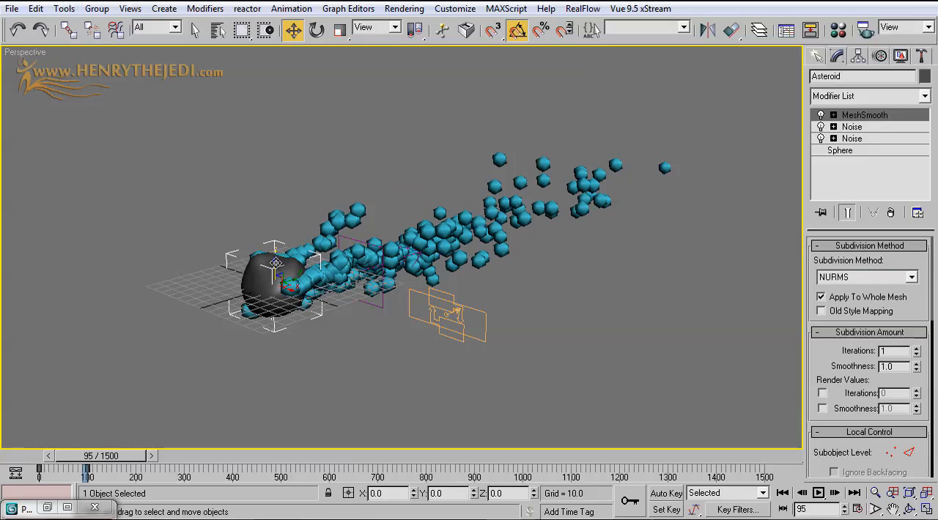
pyautogui.moveTo(275, 263); pyautogui.dragTo(262, 188)
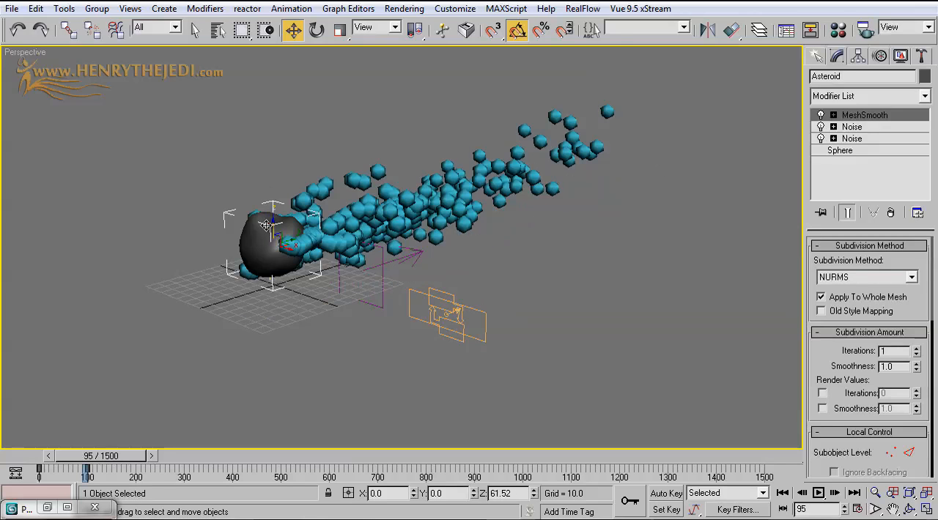
pyautogui.moveTo(266, 225); pyautogui.dragTo(273, 278)
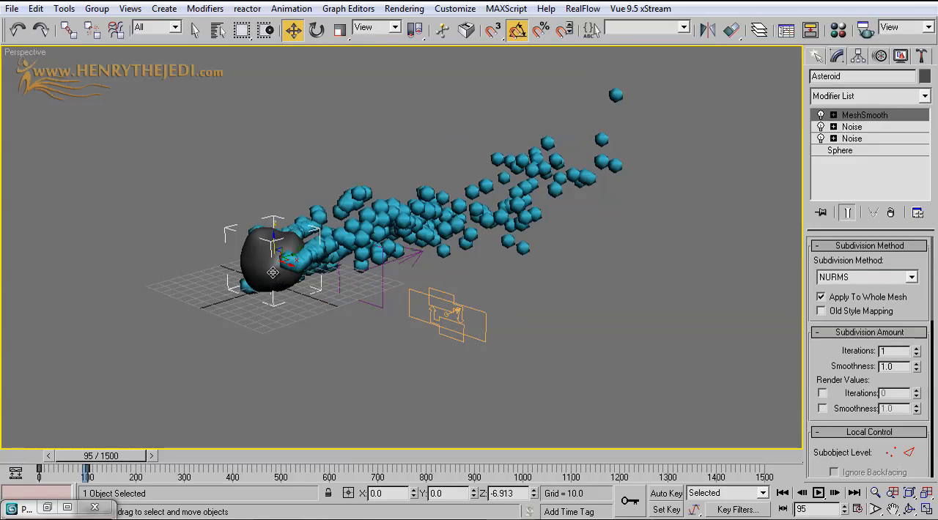
pyautogui.click(37, 8)
pyautogui.click(50, 17)
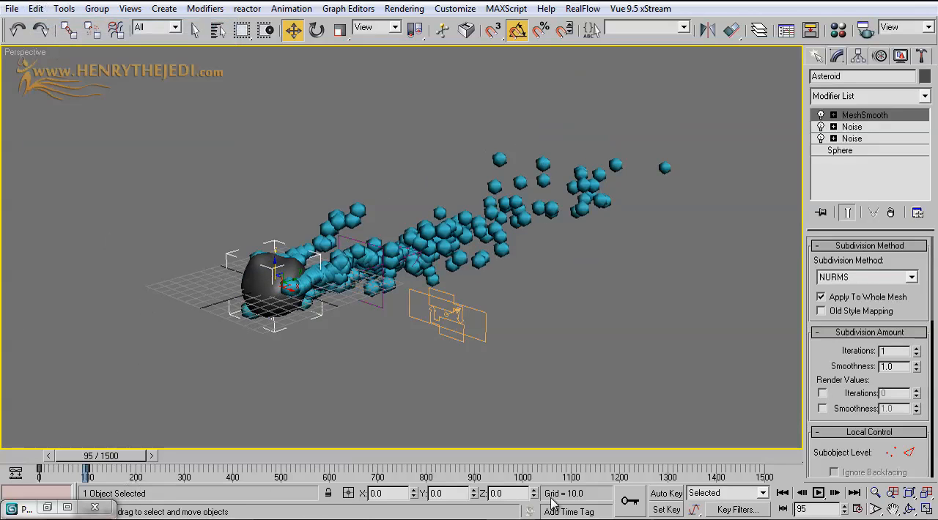
# Reopen the Particle View for PF Source 01 - Fire and go back to frame 46
pyautogui.click(462, 316)
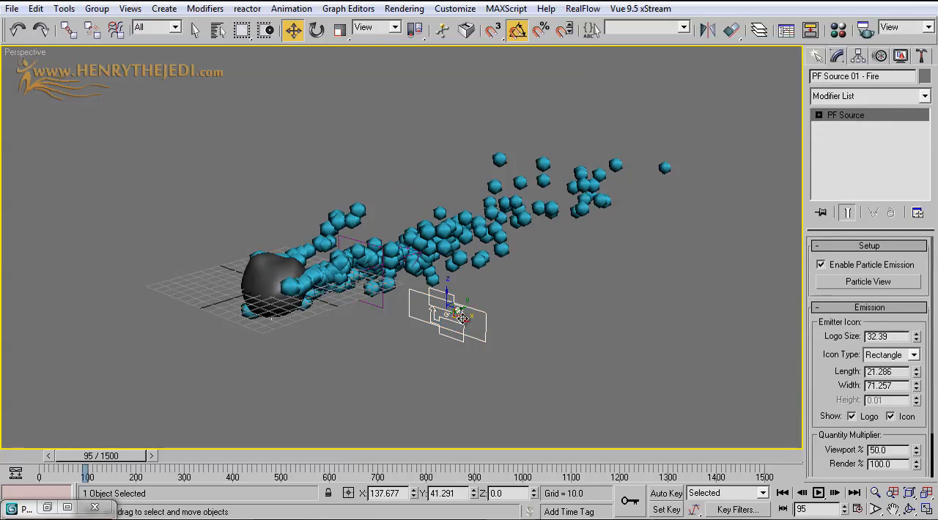
pyautogui.click(844, 282)
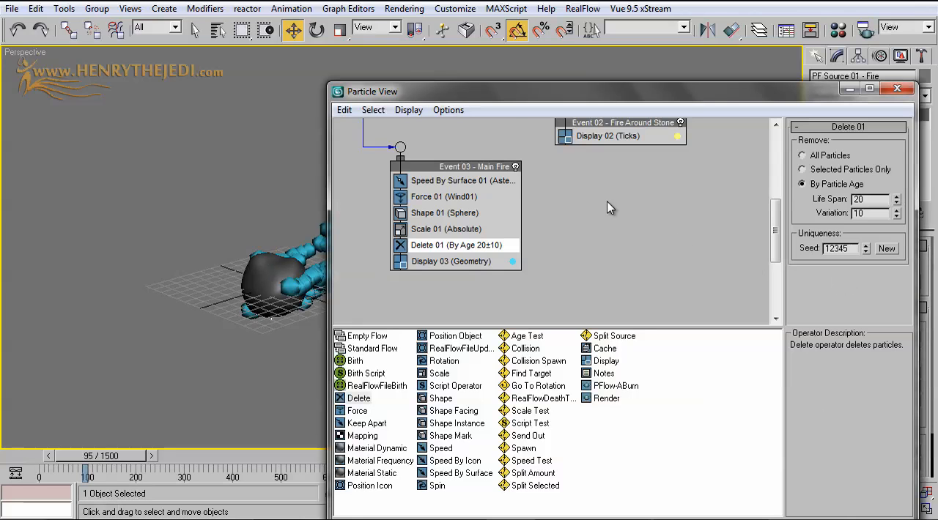
pyautogui.scroll(5, 414, 245)
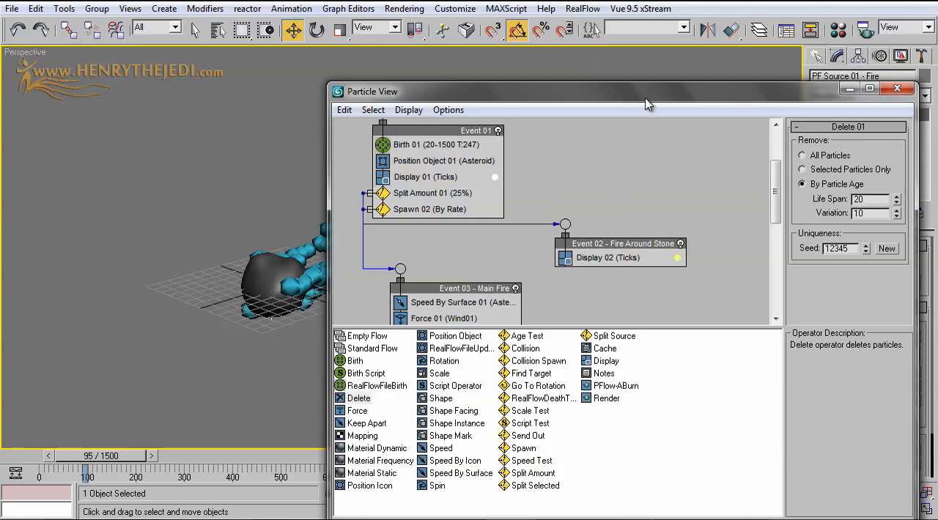
pyautogui.moveTo(646, 105); pyautogui.dragTo(745, 193)
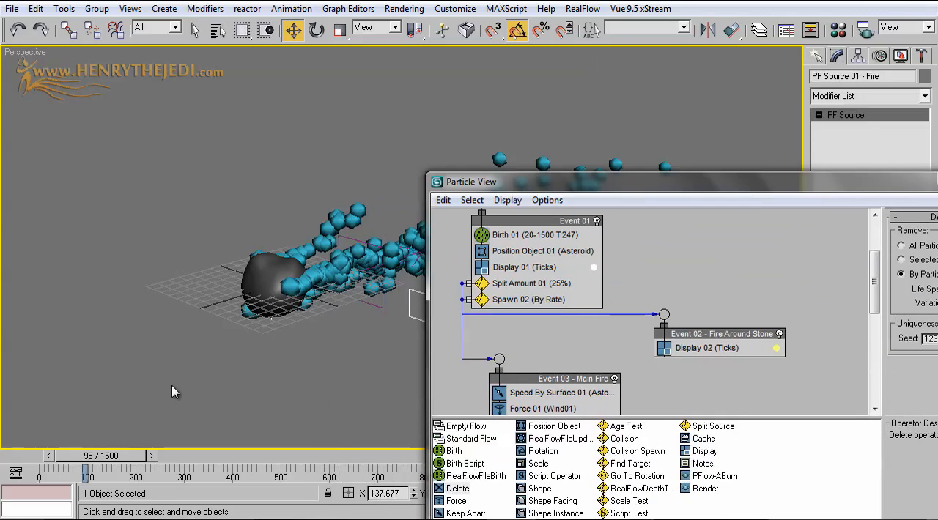
pyautogui.moveTo(114, 457); pyautogui.dragTo(90, 457)
# Set the display type of Display 03 in Event 03 - Main Fire to Ticks
pyautogui.moveTo(584, 320); pyautogui.dragTo(583, 258, button='middle')
pyautogui.scroll(-4, 575, 376)
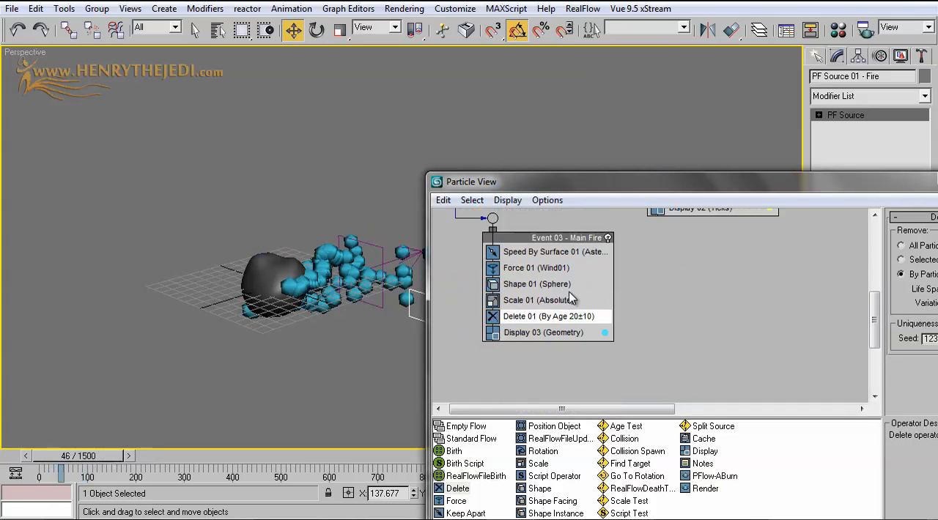
pyautogui.click(557, 333)
pyautogui.moveTo(762, 192); pyautogui.dragTo(608, 203)
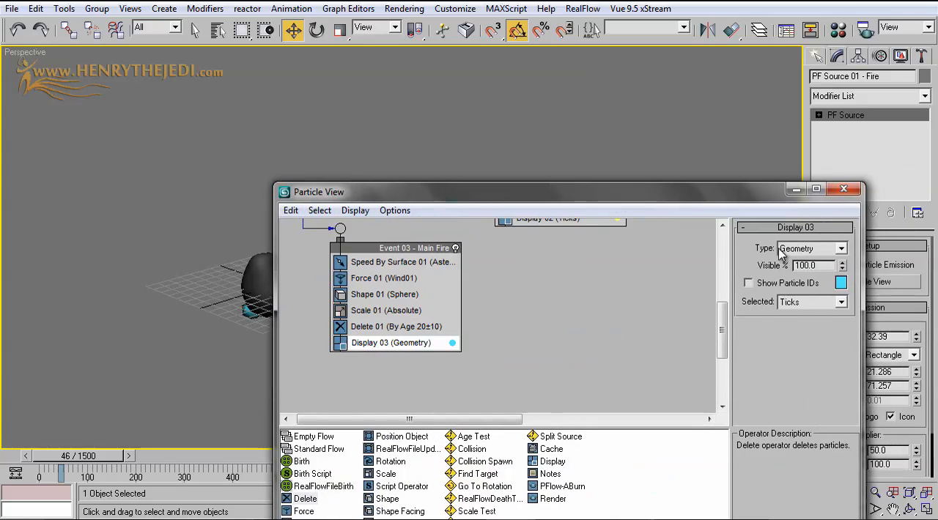
pyautogui.click(810, 248)
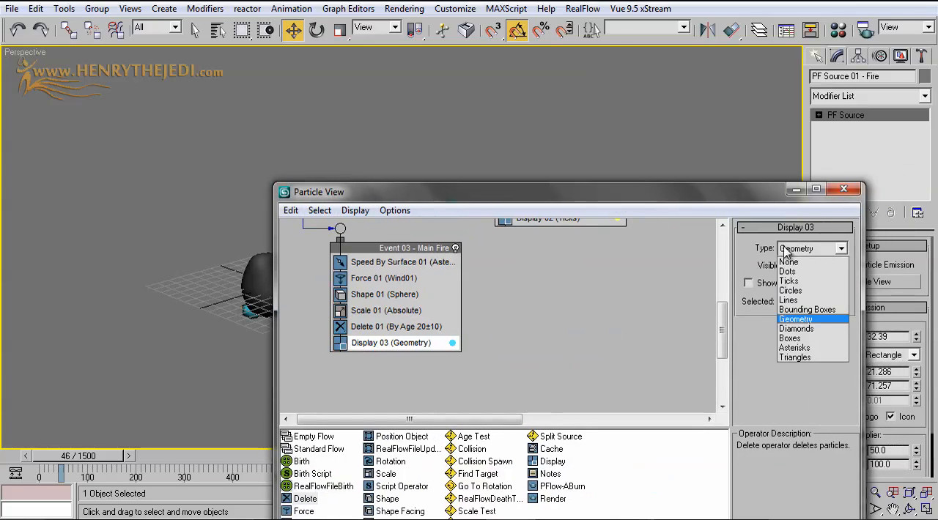
pyautogui.click(806, 281)
pyautogui.moveTo(551, 185); pyautogui.dragTo(718, 327)
# Rewind to frame 0, set the rate of Birth 01 to 25, and check the particles at frame 51
pyautogui.scroll(2, 656, 428)
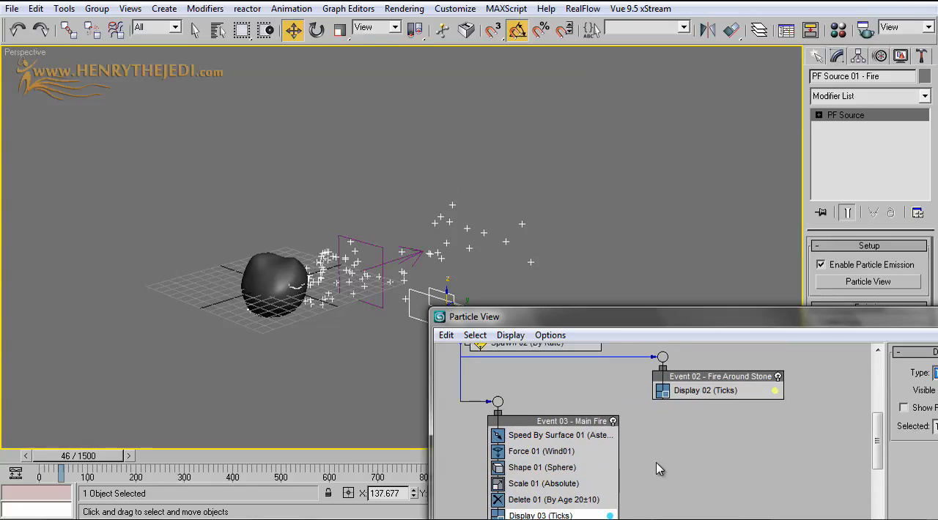
pyautogui.scroll(4, 621, 380)
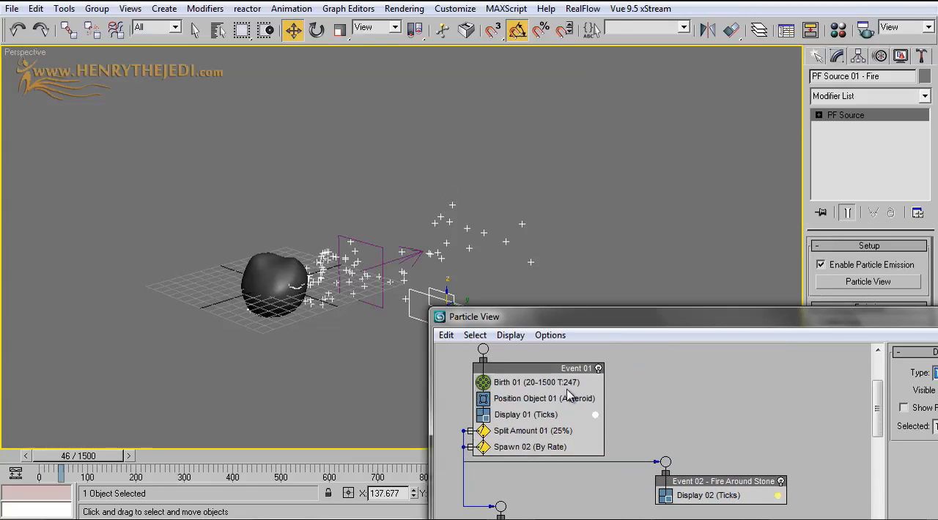
pyautogui.click(554, 380)
pyautogui.moveTo(659, 324); pyautogui.dragTo(544, 251)
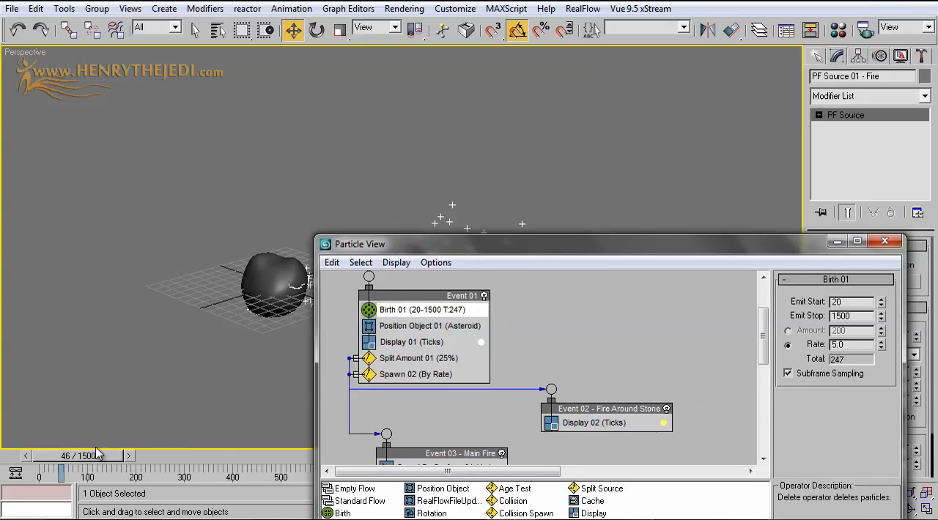
pyautogui.moveTo(99, 455); pyautogui.dragTo(36, 456)
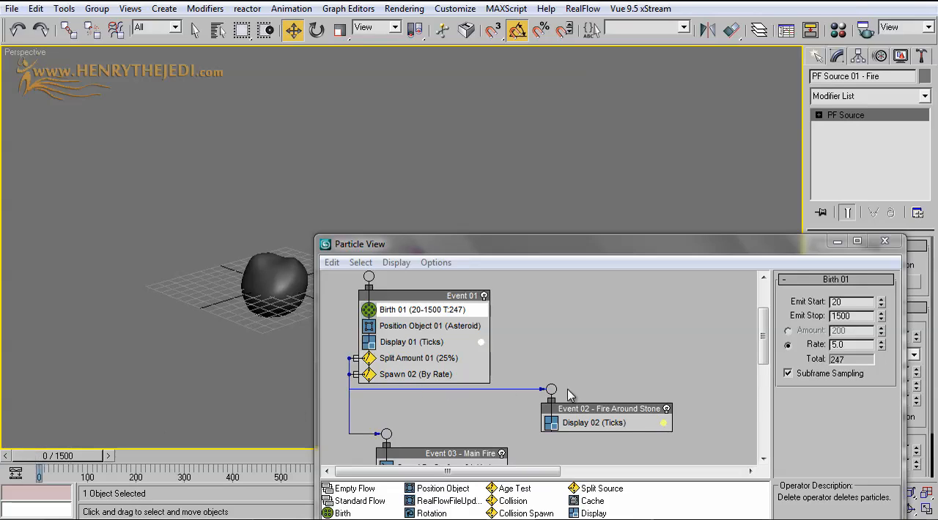
pyautogui.doubleClick(841, 344)
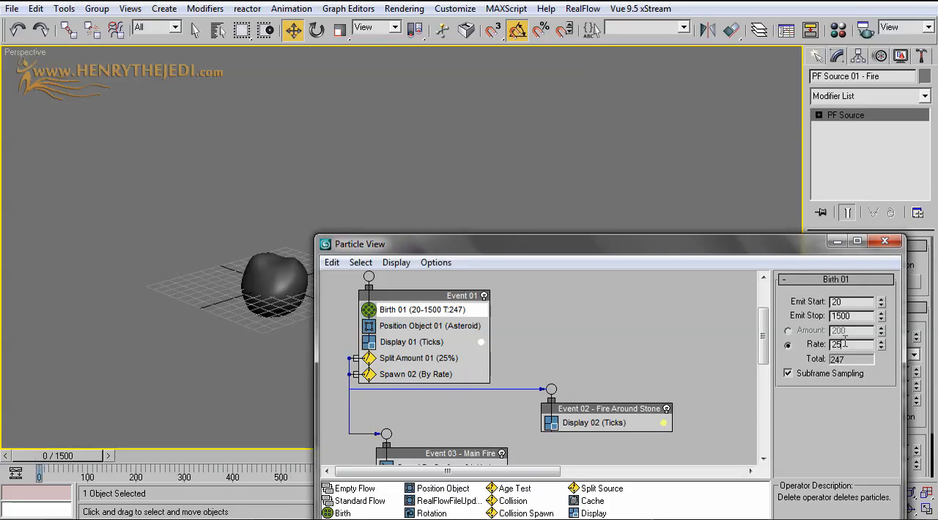
pyautogui.press('Return')
pyautogui.moveTo(636, 244); pyautogui.dragTo(745, 273)
pyautogui.moveTo(83, 456); pyautogui.dragTo(121, 447)
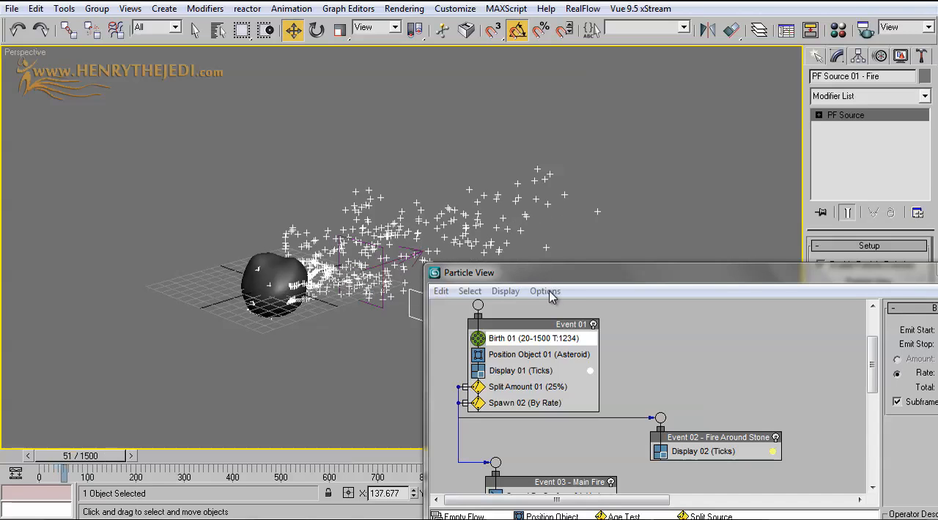
pyautogui.scroll(5, 332, 259)
# Add a Spawn test above Display 02 in Event 02 - Fire Around Stone
pyautogui.moveTo(724, 275); pyautogui.dragTo(572, 103)
pyautogui.moveTo(604, 219); pyautogui.dragTo(603, 144, button='middle')
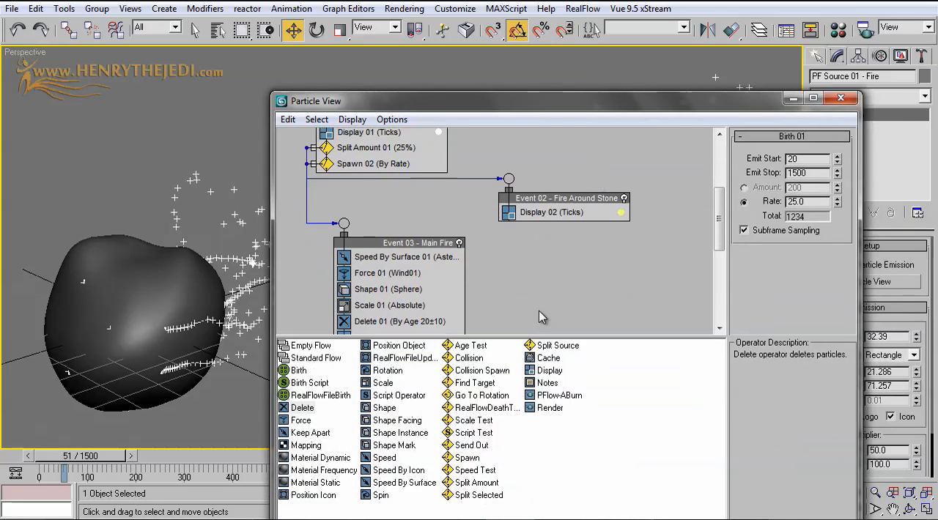
pyautogui.click(467, 458)
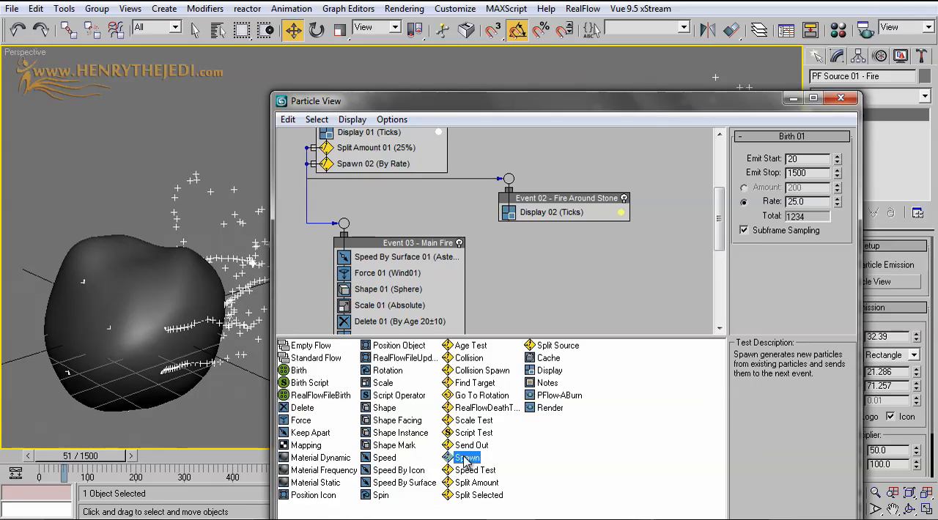
pyautogui.moveTo(466, 460); pyautogui.dragTo(551, 212)
pyautogui.click(550, 212)
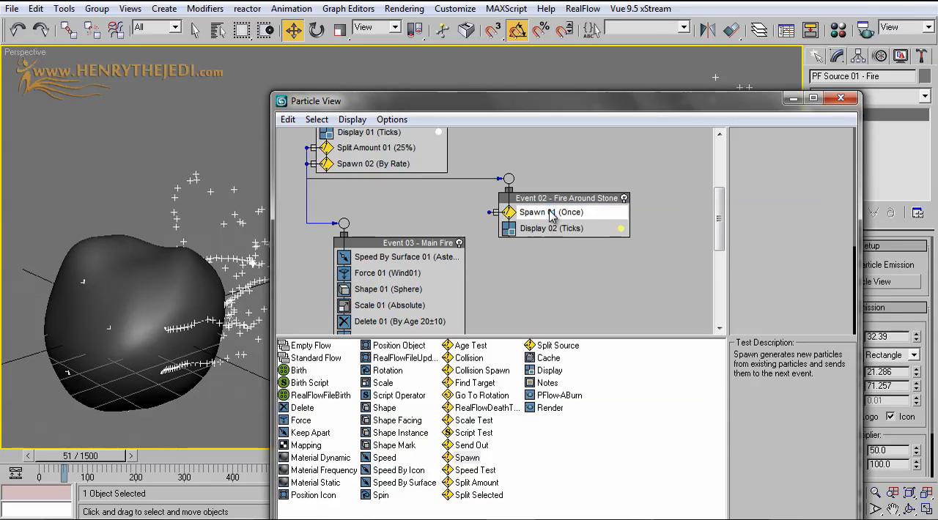
# Make Spawn 01 spawn per second at a rate of 90 and check the particles around the asteroid at frame 43
pyautogui.middleClick(189, 295)
pyautogui.scroll(-5, 189, 294)
pyautogui.moveTo(172, 300)
pyautogui.mouseDown(button='middle')
pyautogui.moveTo(34, 349)
pyautogui.moveTo(174, 285)
pyautogui.moveTo(163, 285)
pyautogui.mouseUp(button='middle')
pyautogui.scroll(4, 35, 344)
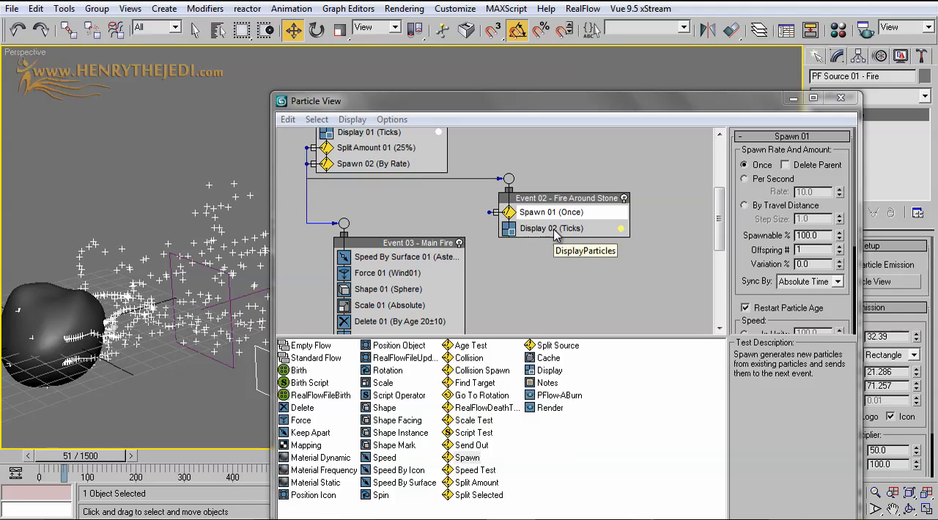
pyautogui.click(760, 180)
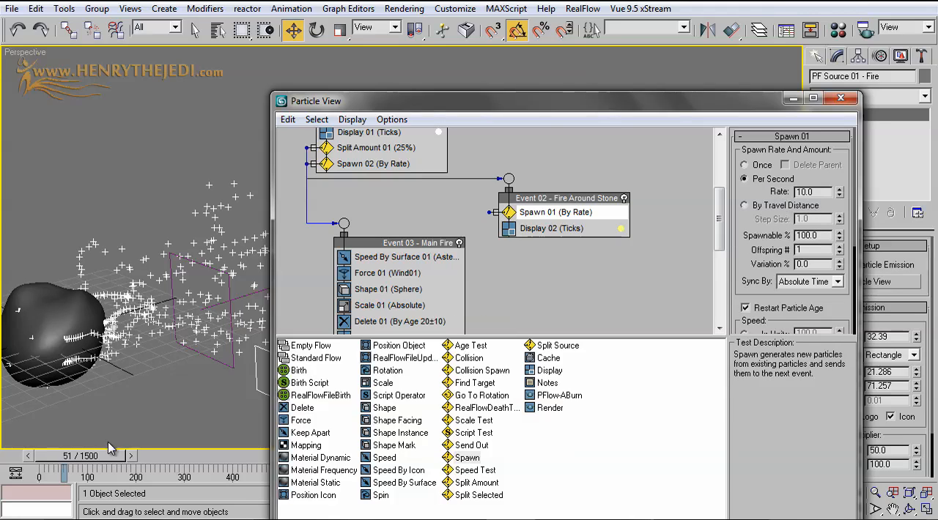
pyautogui.moveTo(92, 454)
pyautogui.mouseDown()
pyautogui.moveTo(63, 454)
pyautogui.moveTo(76, 454)
pyautogui.mouseUp()
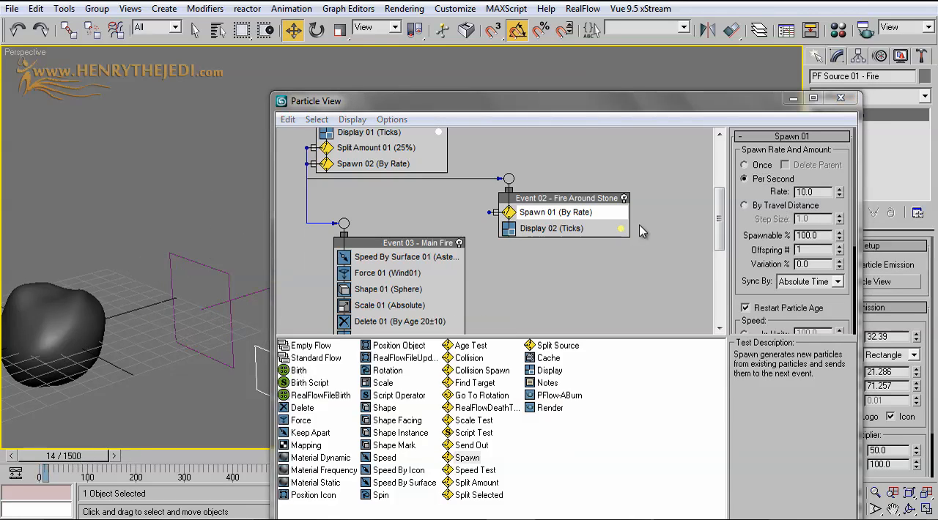
pyautogui.doubleClick(805, 192)
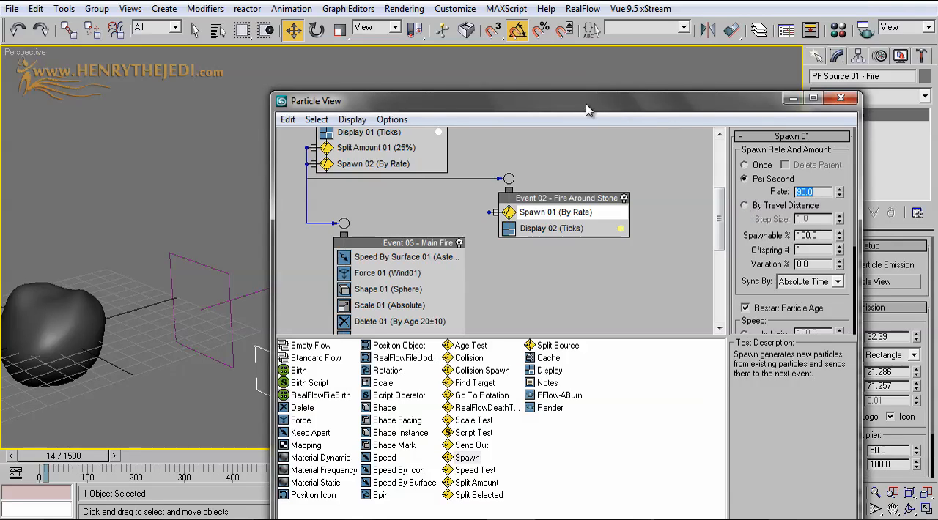
pyautogui.moveTo(586, 100); pyautogui.dragTo(699, 107)
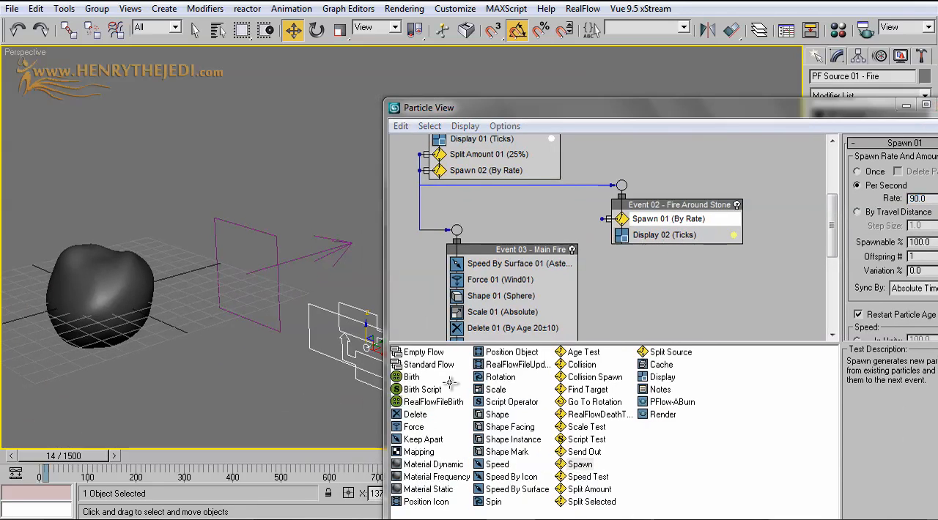
pyautogui.moveTo(38, 456); pyautogui.dragTo(57, 459)
pyautogui.press('w')
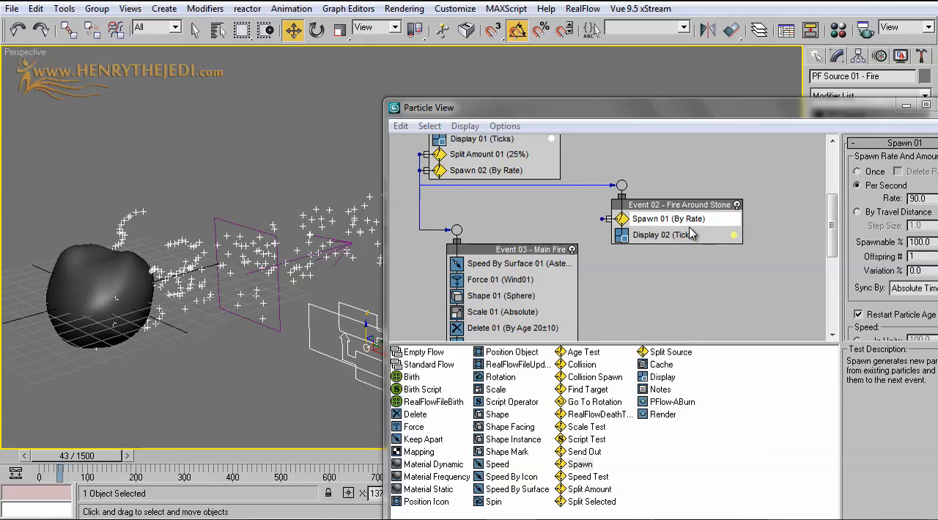
# Set Spawn 02's inherited speed to -40% and divergence to 1, and check the trail at frame 38
pyautogui.moveTo(756, 110); pyautogui.dragTo(646, 137)
pyautogui.scroll(-4, 659, 306)
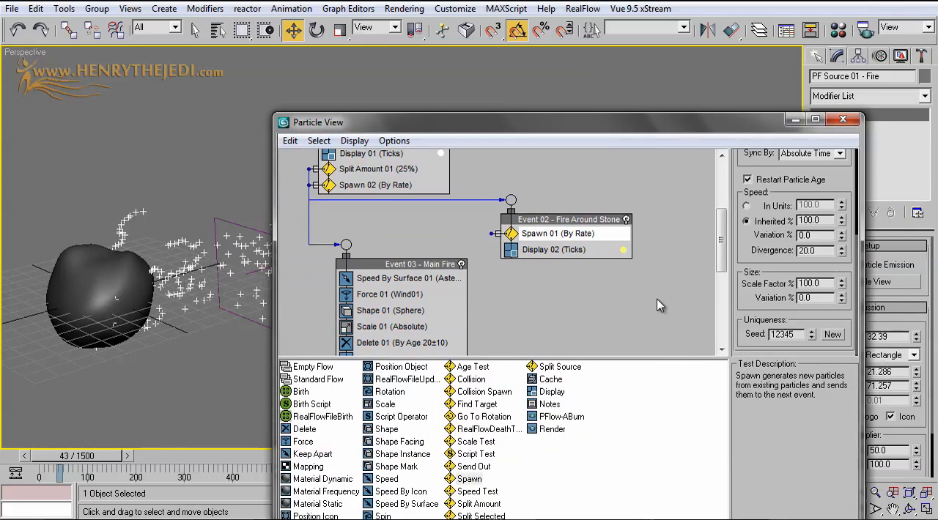
pyautogui.moveTo(497, 274); pyautogui.dragTo(529, 239, button='middle')
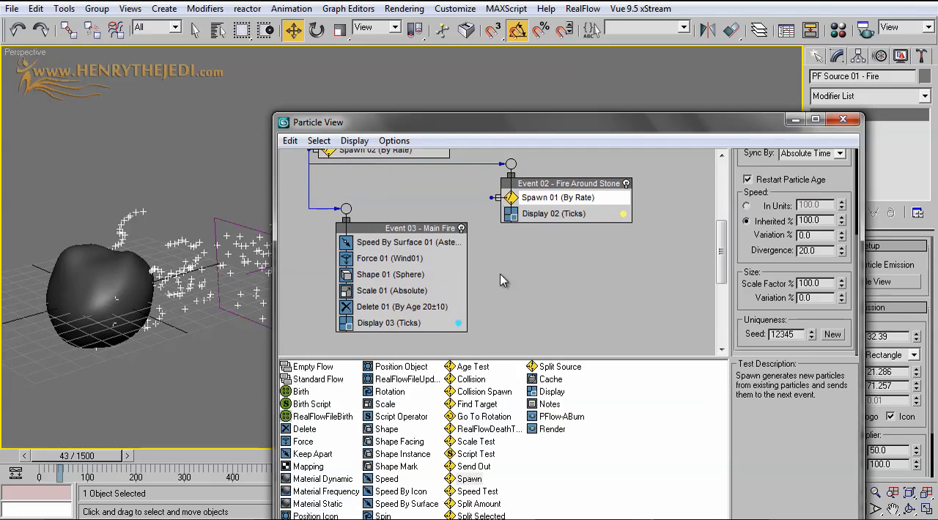
pyautogui.scroll(1, 501, 282)
pyautogui.click(389, 170)
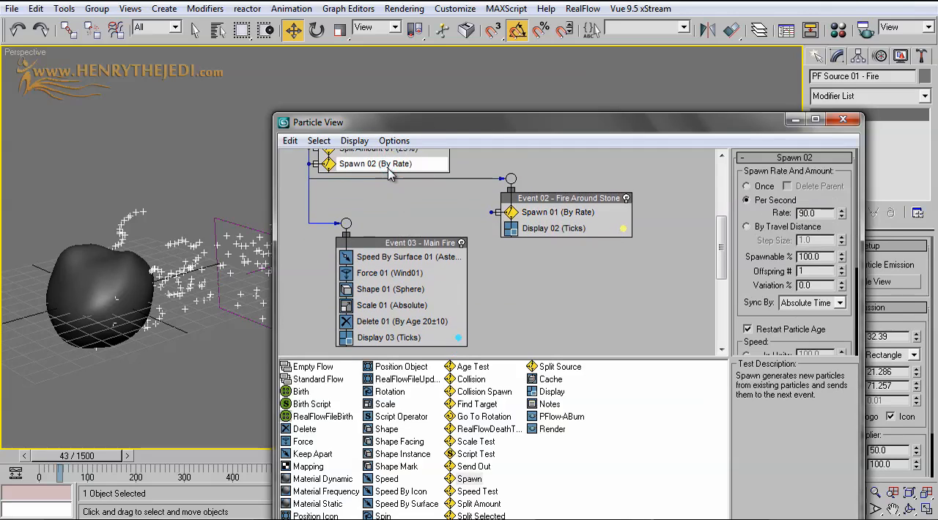
pyautogui.moveTo(758, 302); pyautogui.dragTo(750, 175)
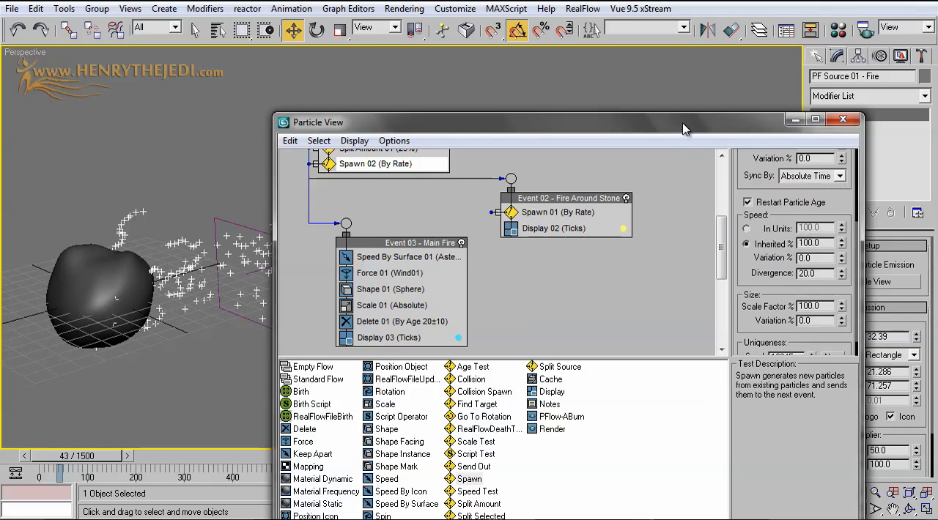
pyautogui.moveTo(684, 129); pyautogui.dragTo(751, 200)
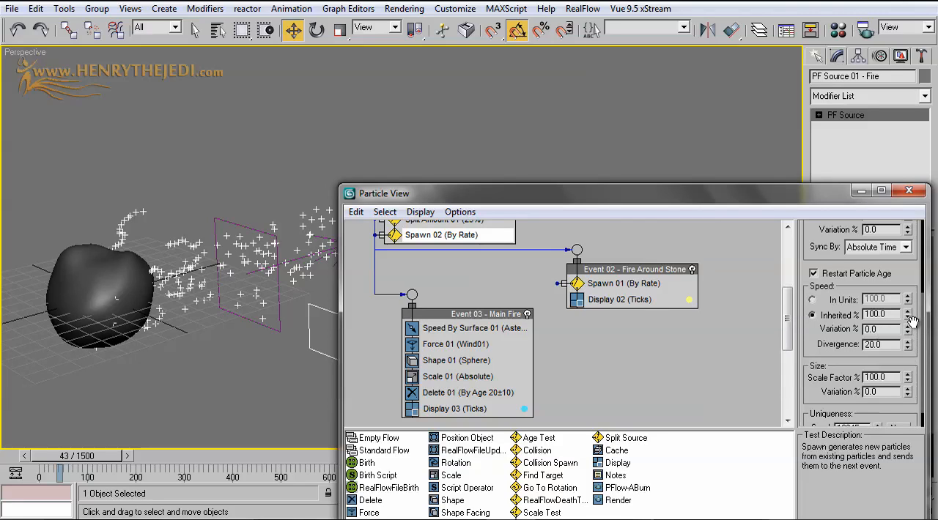
pyautogui.moveTo(908, 317); pyautogui.dragTo(908, 326)
pyautogui.scroll(-2, 831, 357)
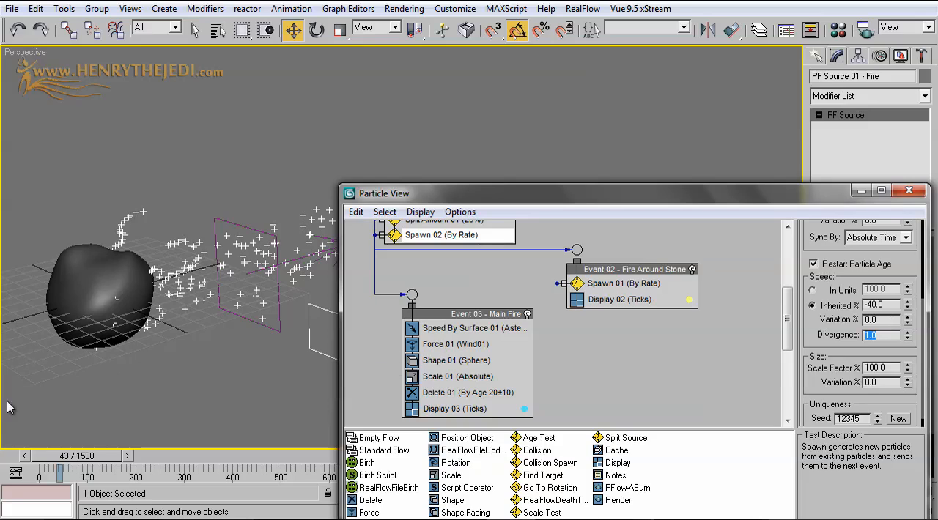
pyautogui.moveTo(64, 454); pyautogui.dragTo(68, 458)
pyautogui.press('w')
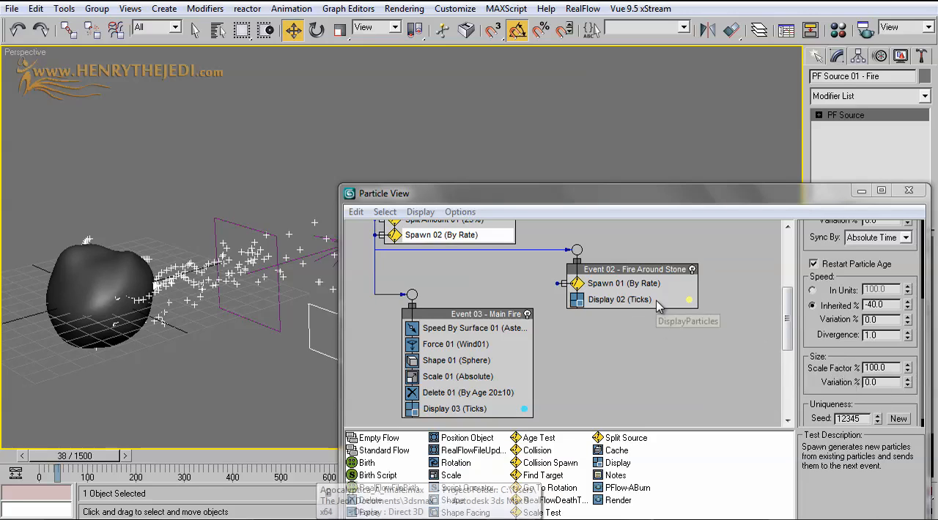
# Set Spawn 01's inherited speed to -40% and divergence to 1.5, and check the trail at frame 39
pyautogui.click(648, 287)
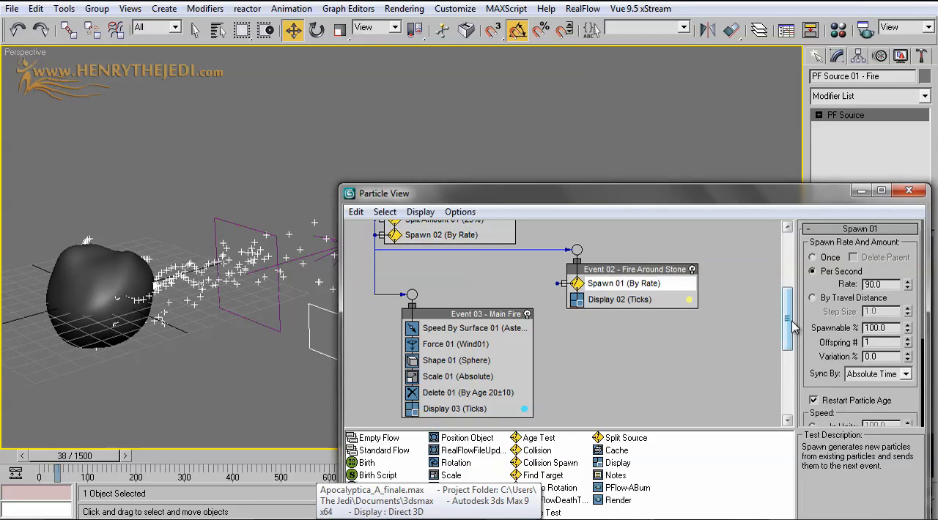
pyautogui.scroll(-2, 819, 320)
pyautogui.scroll(-3, 818, 320)
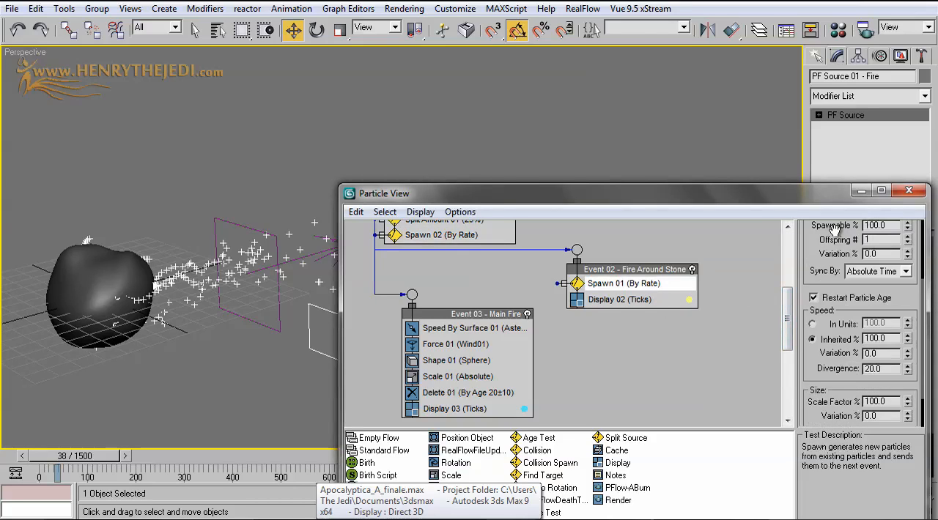
pyautogui.doubleClick(882, 338)
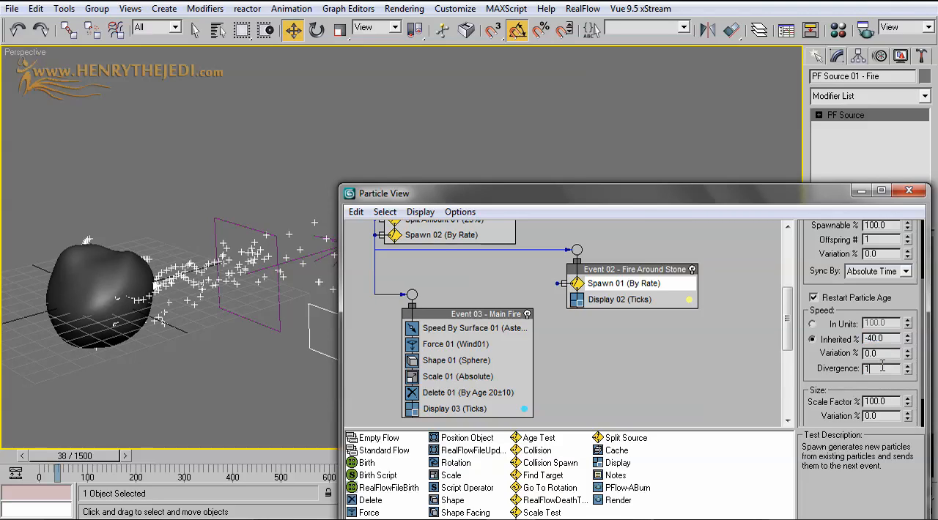
pyautogui.write('1.5')
pyautogui.press('Return')
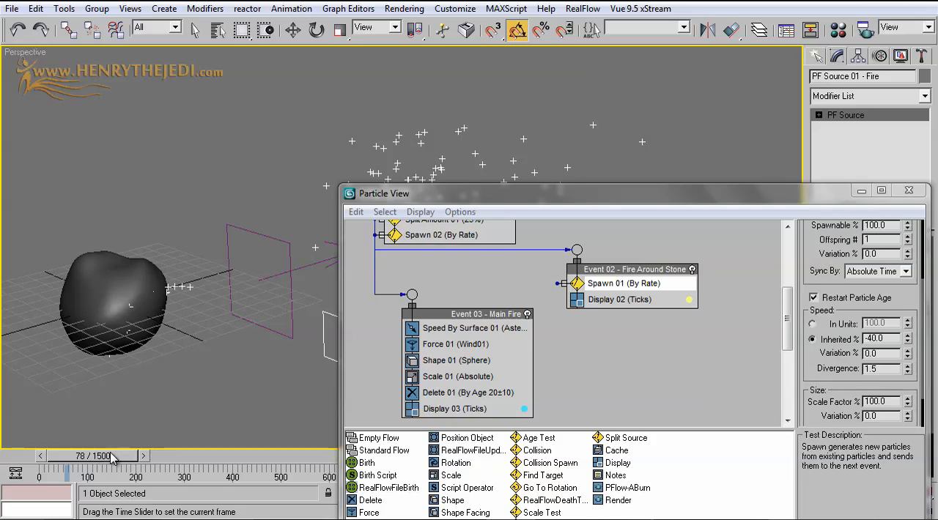
pyautogui.moveTo(52, 454); pyautogui.dragTo(84, 457)
pyautogui.press('w')
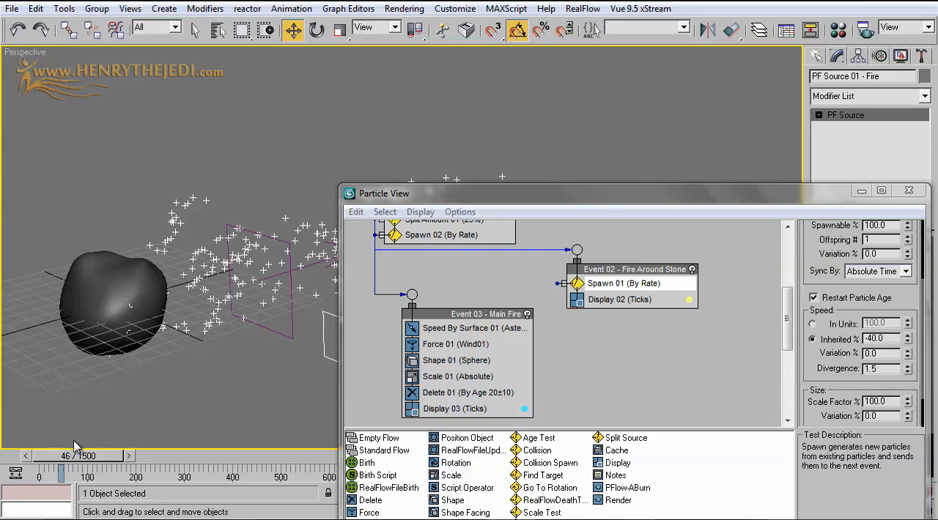
pyautogui.moveTo(74, 455); pyautogui.dragTo(71, 455)
pyautogui.press('w')
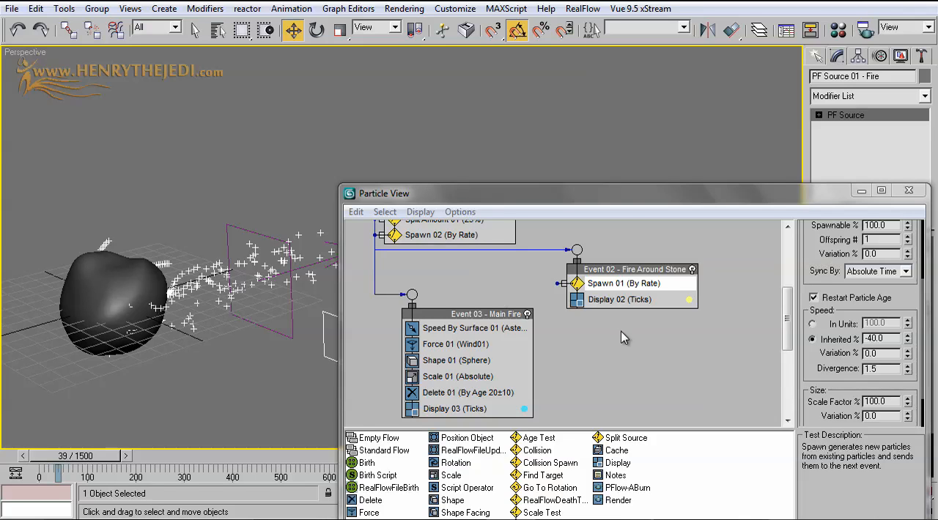
# Add a Speed By Surface operator below Spawn 01 in Event 02 - Fire Around Stone, with speed 15 and variation 30
pyautogui.moveTo(631, 196); pyautogui.dragTo(616, 125)
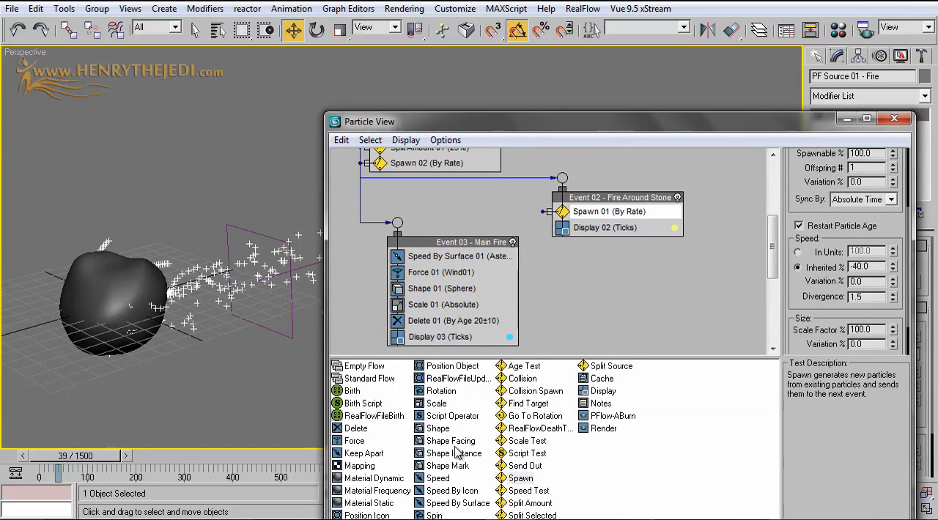
pyautogui.moveTo(437, 485); pyautogui.dragTo(620, 231)
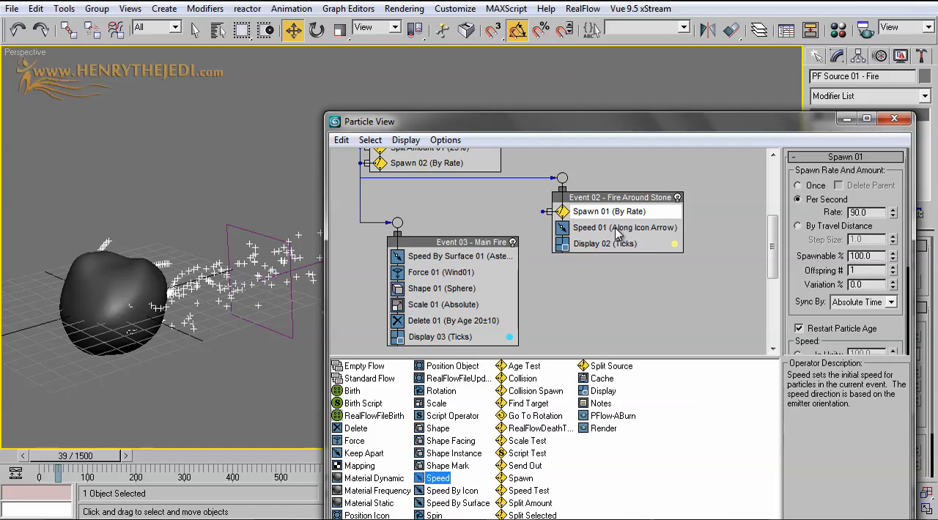
pyautogui.click(617, 230)
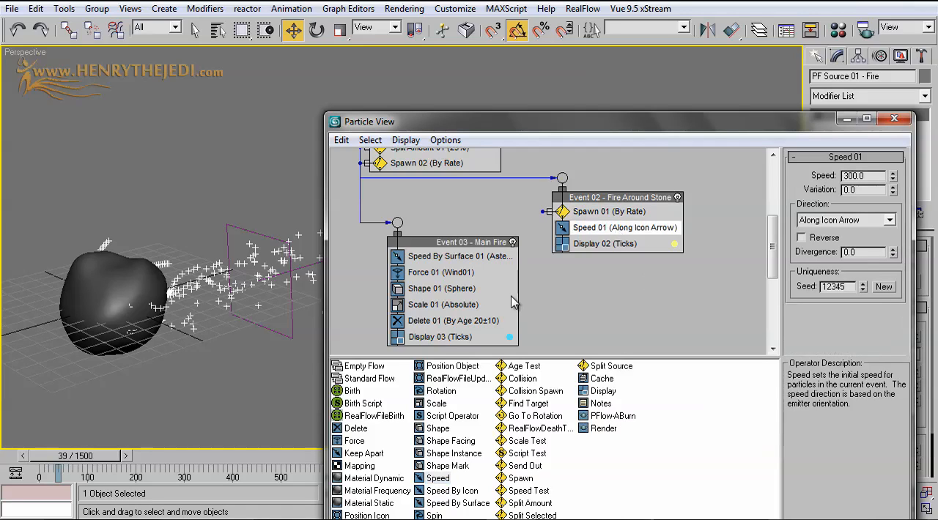
pyautogui.moveTo(455, 504); pyautogui.dragTo(626, 233)
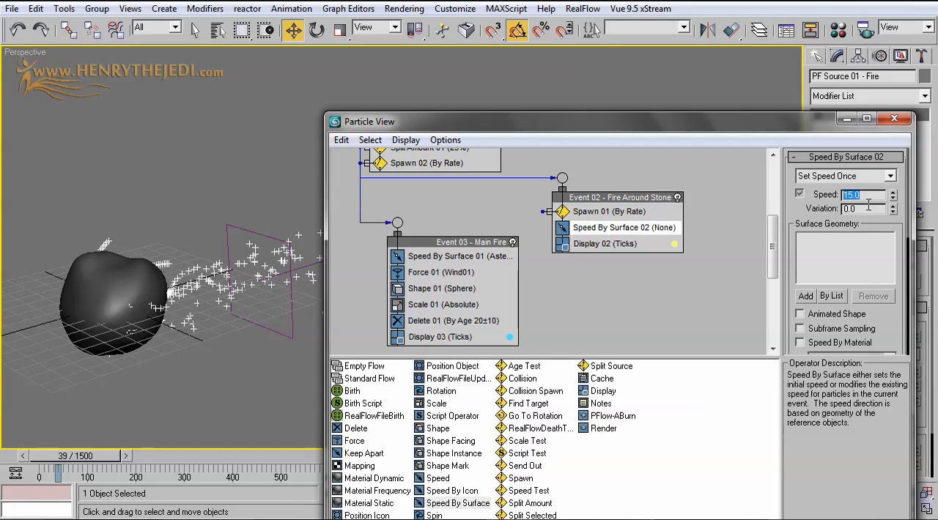
pyautogui.click(863, 209)
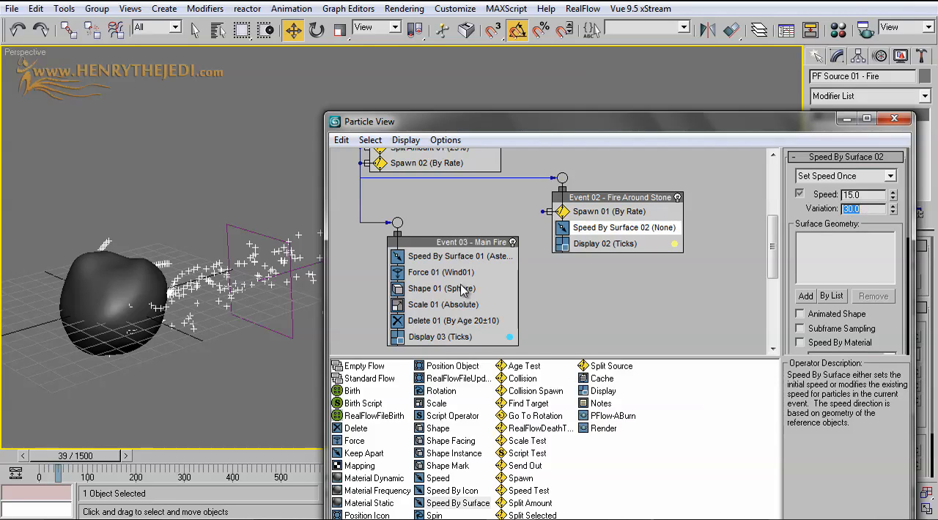
# Set the rate of Birth 01 to 2 and check the particles at frame 87
pyautogui.scroll(5, 463, 279)
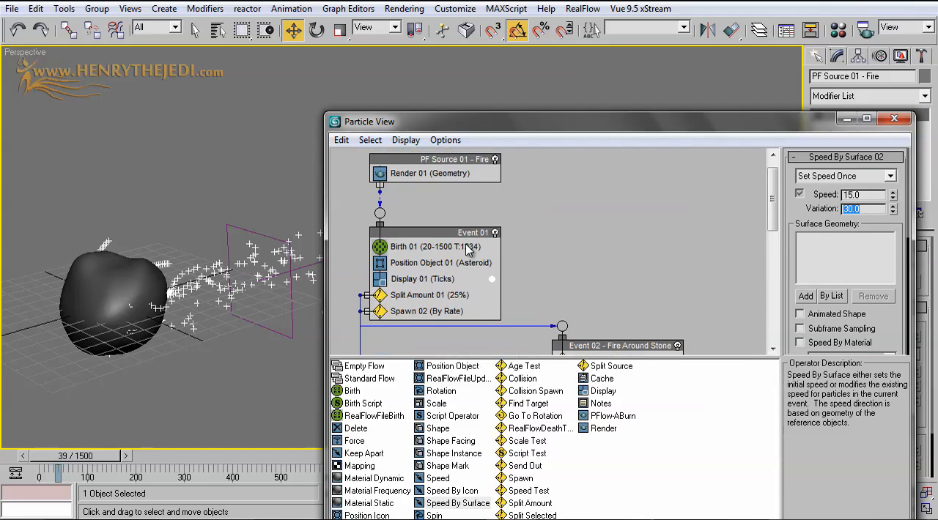
pyautogui.click(469, 249)
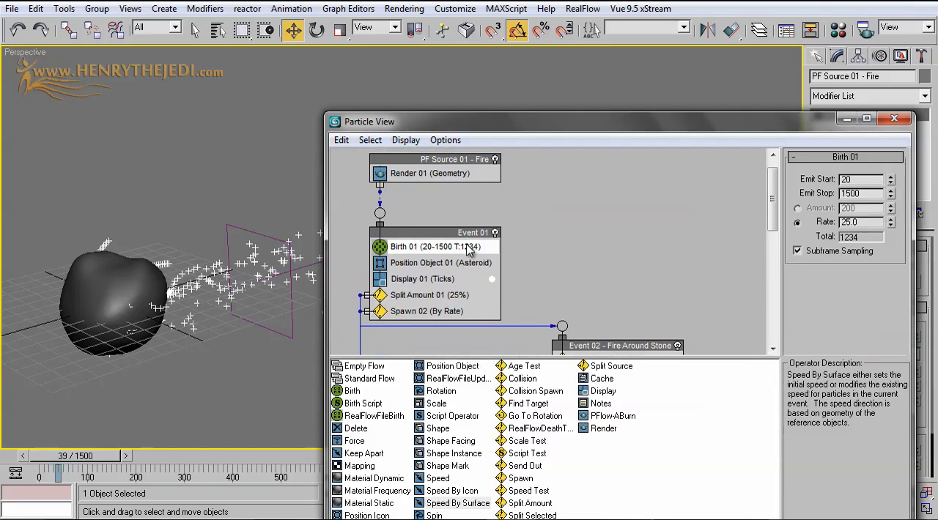
pyautogui.click(861, 222)
pyautogui.write('2')
pyautogui.press('Return')
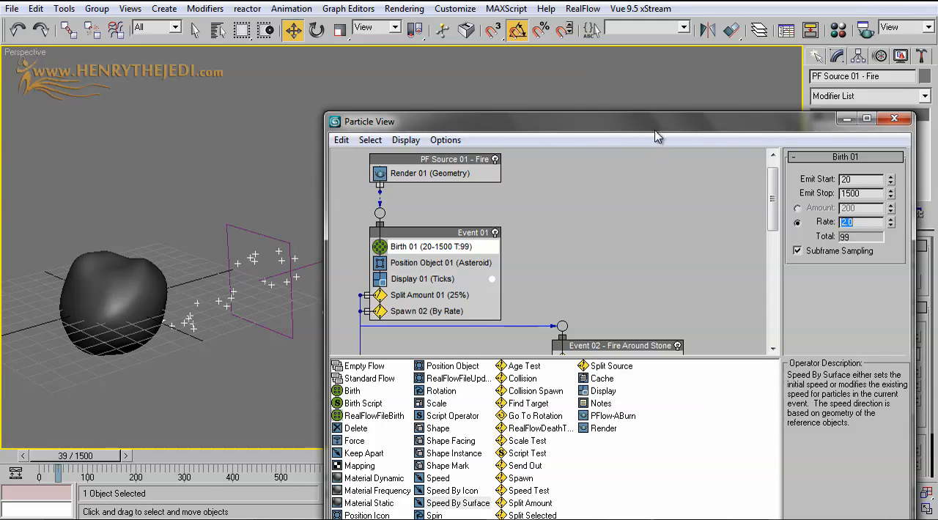
pyautogui.moveTo(659, 126); pyautogui.dragTo(779, 213)
pyautogui.moveTo(110, 456); pyautogui.dragTo(133, 457)
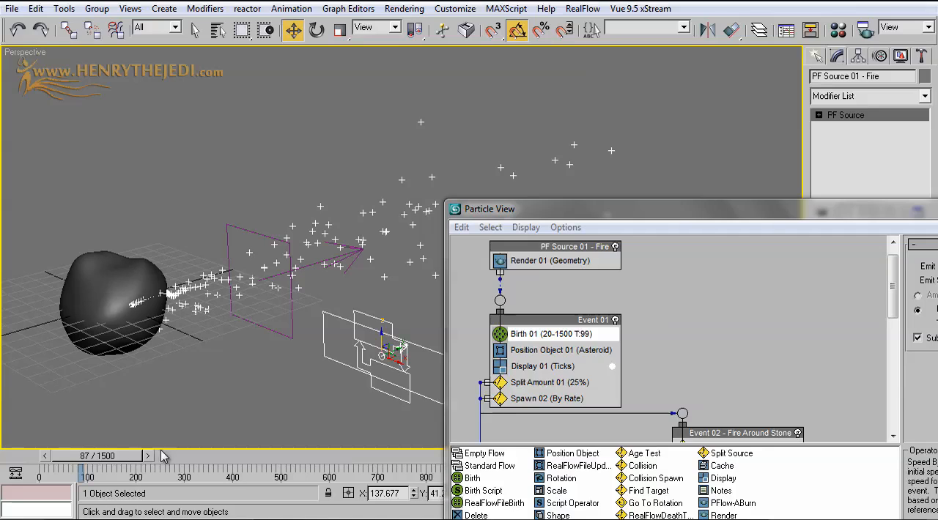
# Try spawning only once in Spawn 01, and return it to spawning per second
pyautogui.moveTo(724, 413); pyautogui.dragTo(697, 298, button='middle')
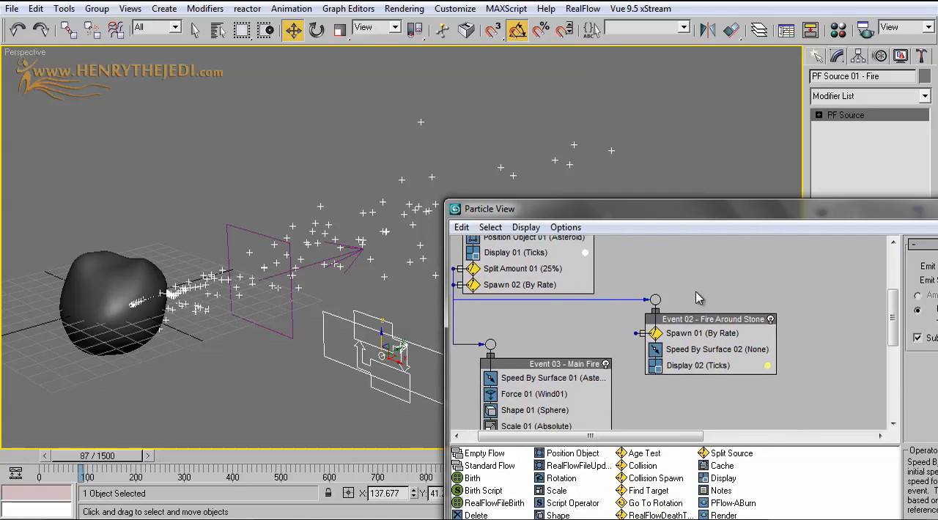
pyautogui.click(721, 365)
pyautogui.moveTo(744, 225); pyautogui.dragTo(615, 295)
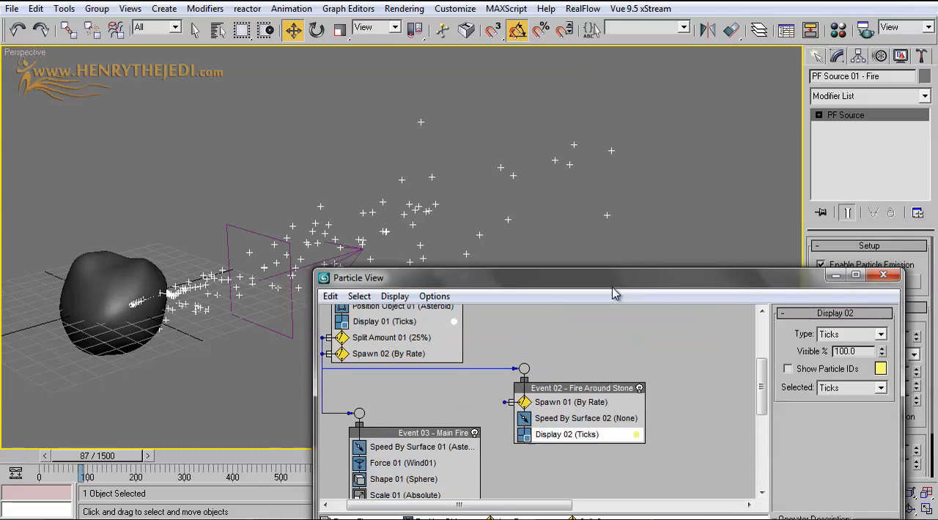
pyautogui.click(528, 402)
pyautogui.click(798, 343)
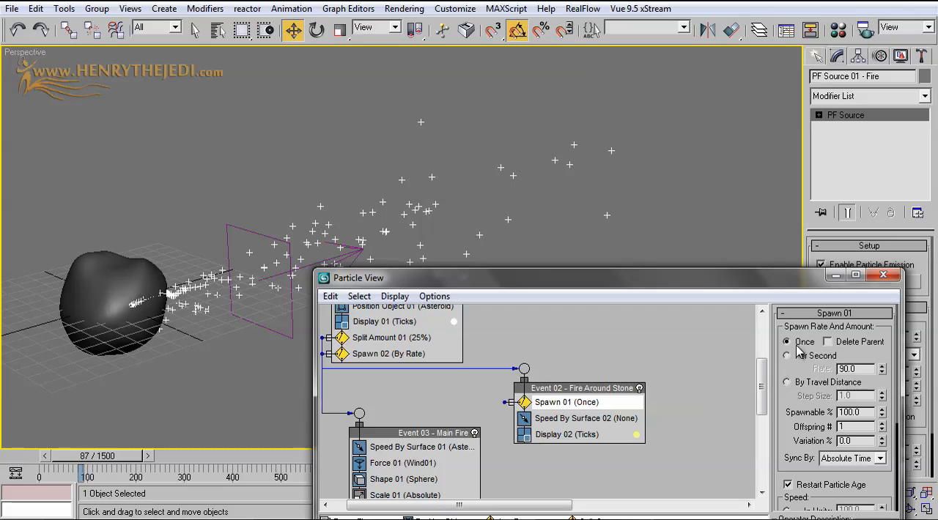
pyautogui.click(796, 359)
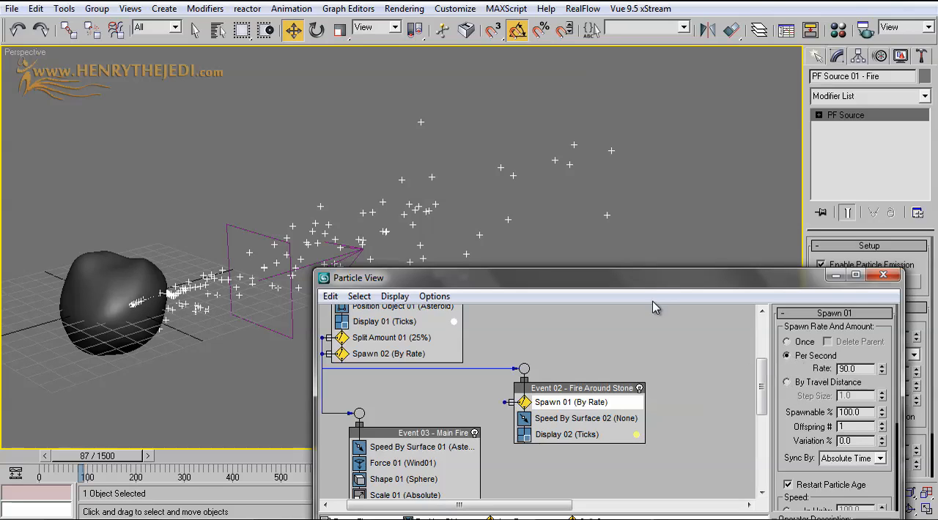
# Add a Force operator below Speed By Surface 02 in Event 02 and assign the Wind01 space warp to it
pyautogui.moveTo(656, 292); pyautogui.dragTo(712, 162)
pyautogui.moveTo(706, 139); pyautogui.dragTo(701, 123)
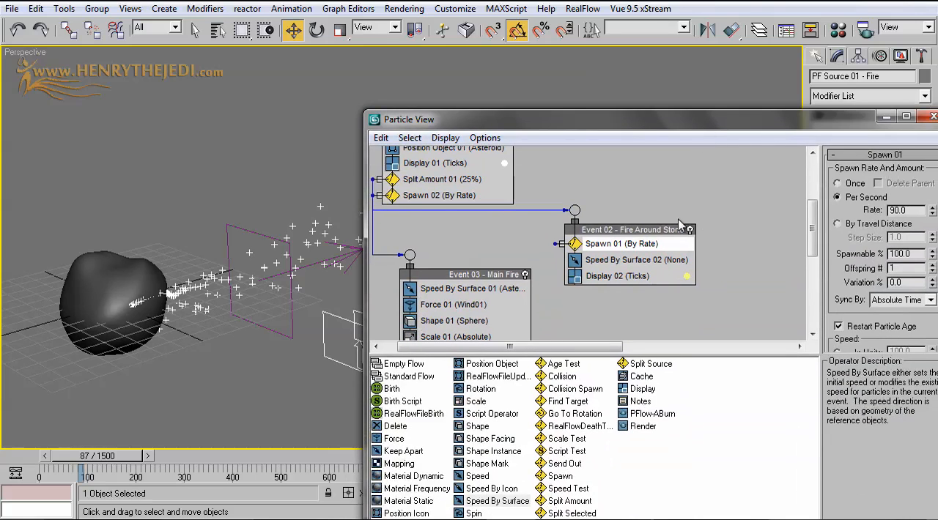
pyautogui.moveTo(601, 274); pyautogui.dragTo(615, 242, button='middle')
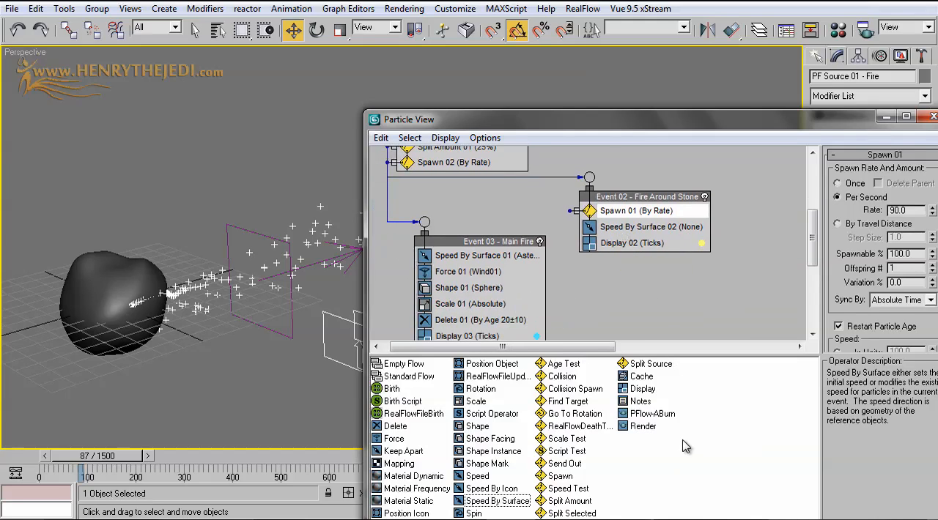
pyautogui.click(386, 438)
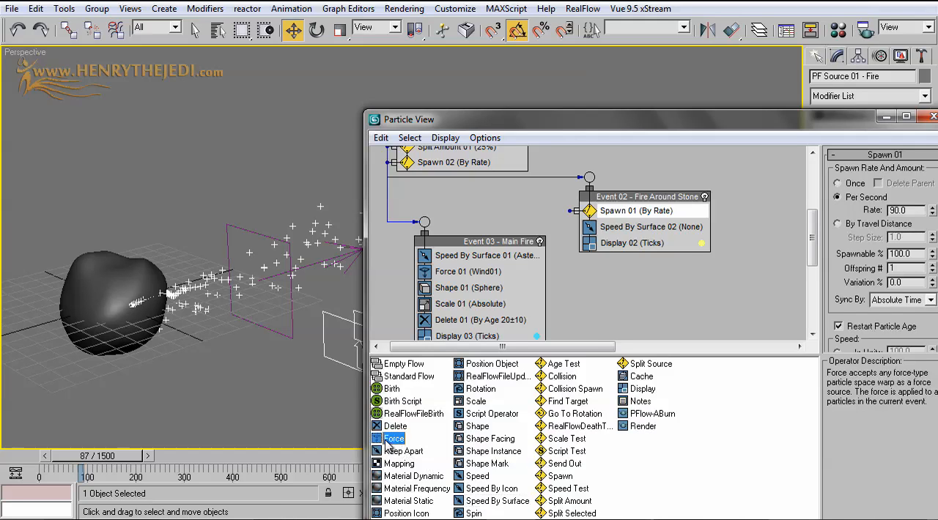
pyautogui.moveTo(386, 442); pyautogui.dragTo(630, 244)
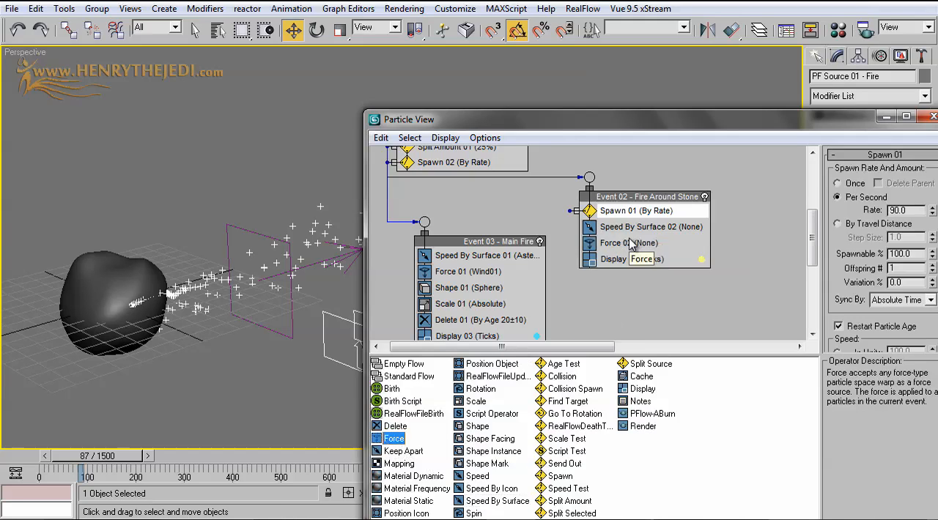
pyautogui.click(629, 243)
pyautogui.click(870, 240)
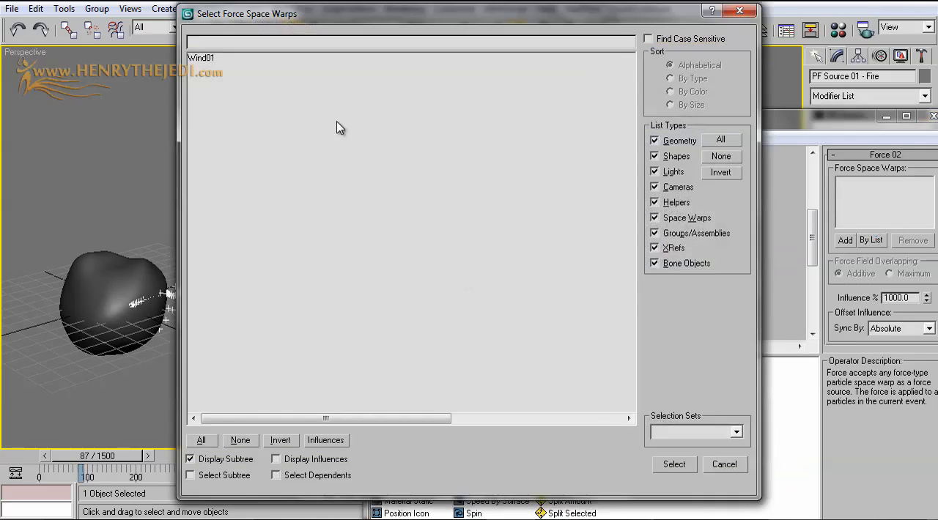
pyautogui.doubleClick(205, 59)
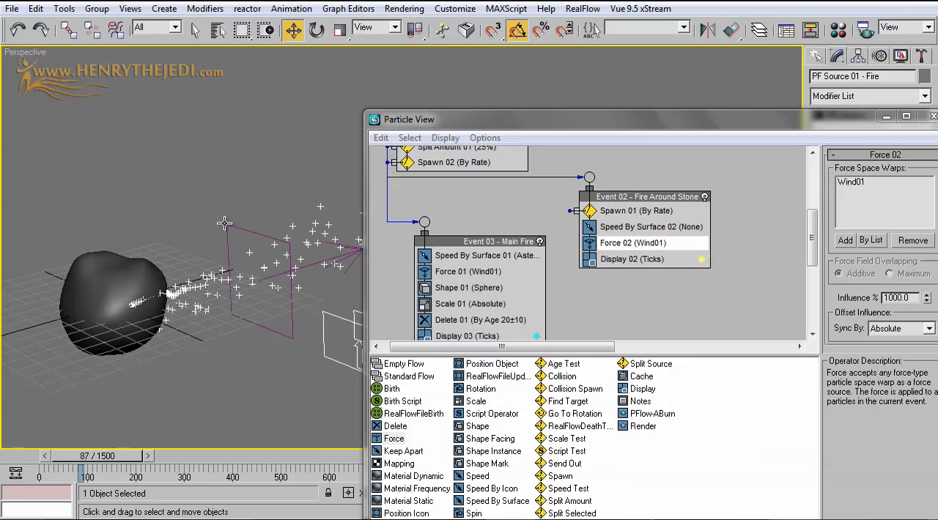
# Change the influence percentage of the Force 02 operator in Event 02
pyautogui.moveTo(247, 228); pyautogui.dragTo(175, 251, button='middle')
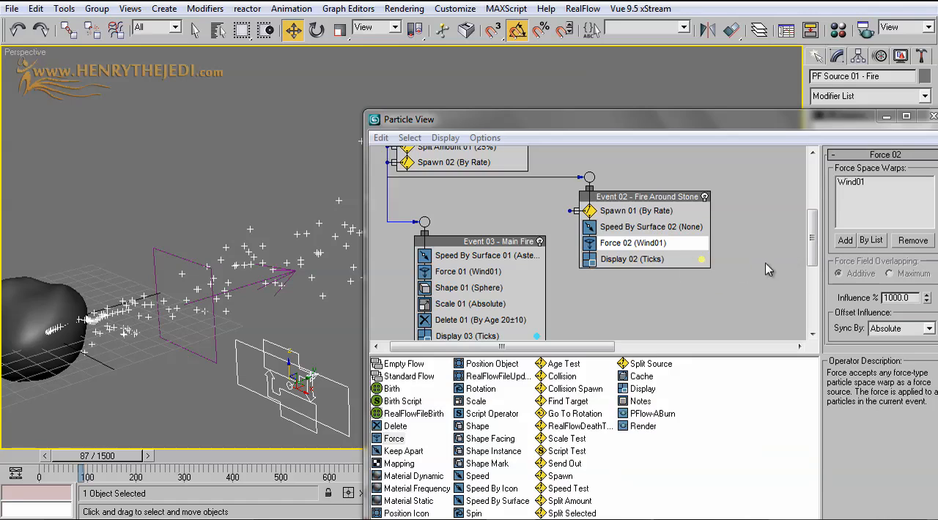
pyautogui.moveTo(802, 121); pyautogui.dragTo(763, 123)
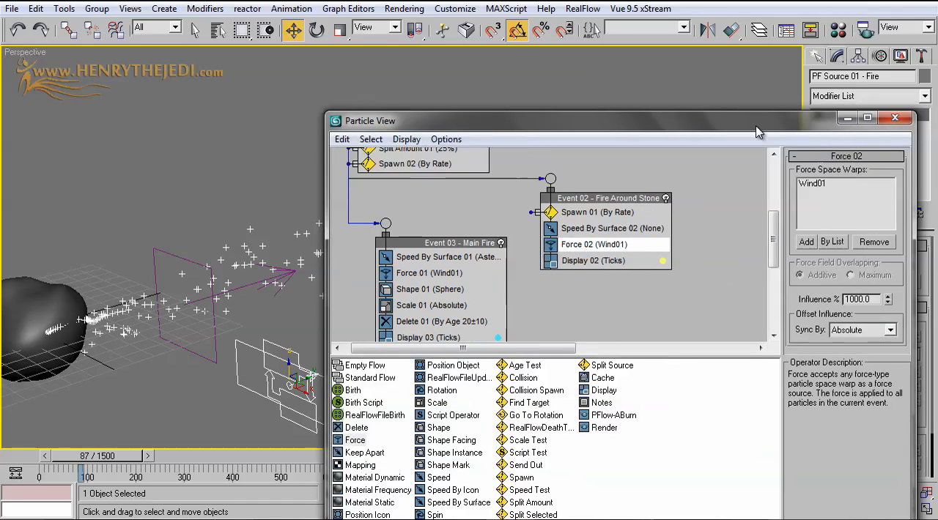
pyautogui.doubleClick(865, 297)
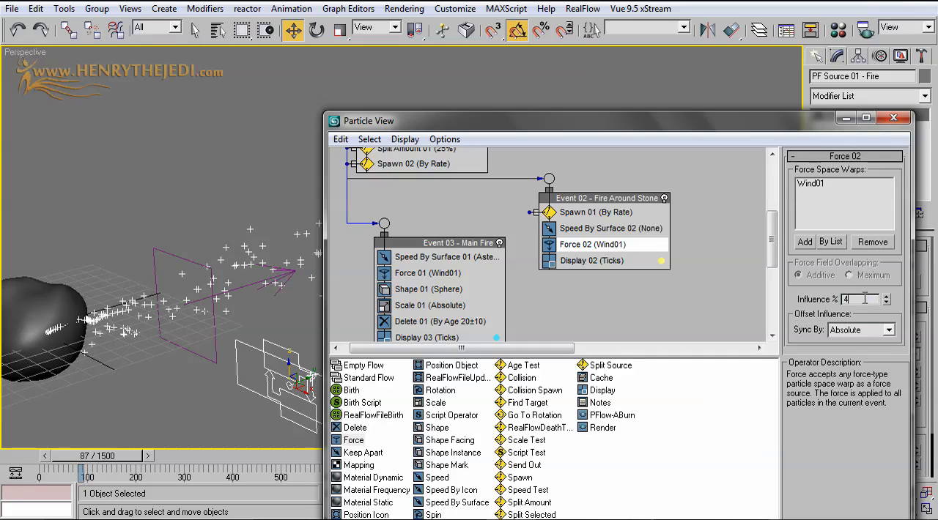